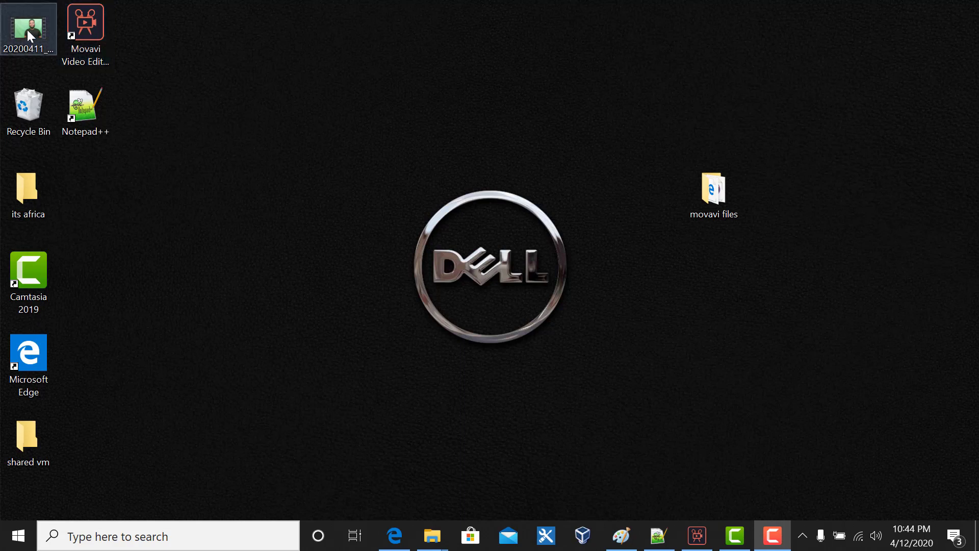
Move the desktop video file into the its africa folder and close the open Movavi Video Editor Plus window.
drag(27, 30, 35, 195)
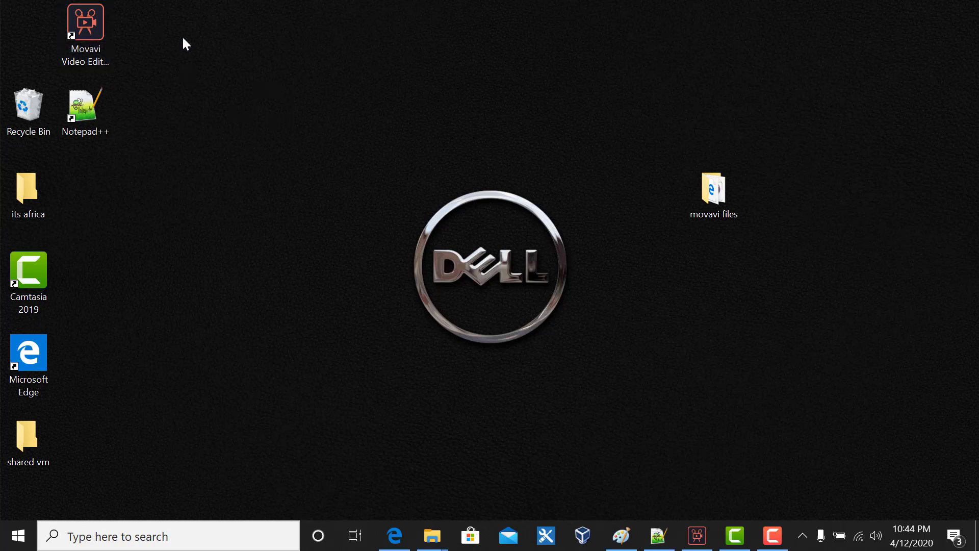
click(693, 535)
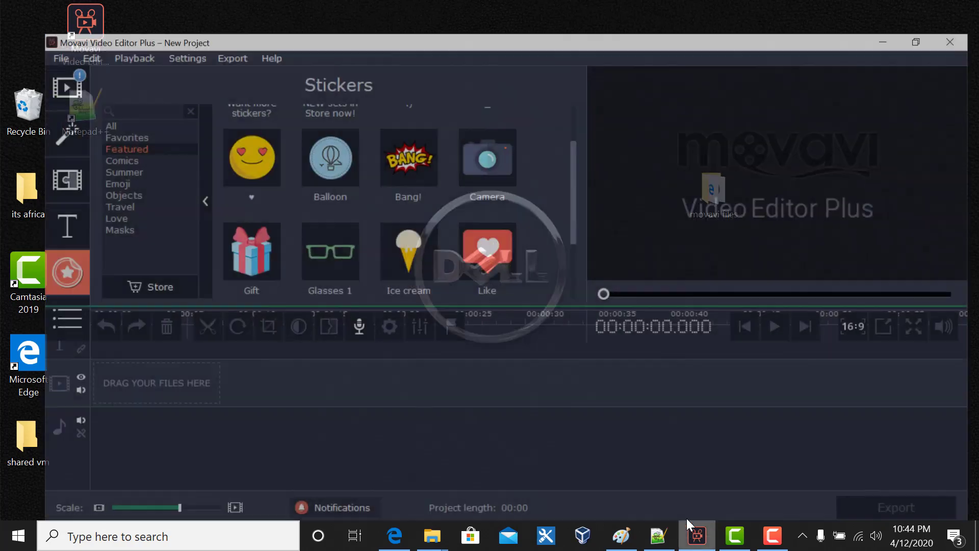
click(968, 8)
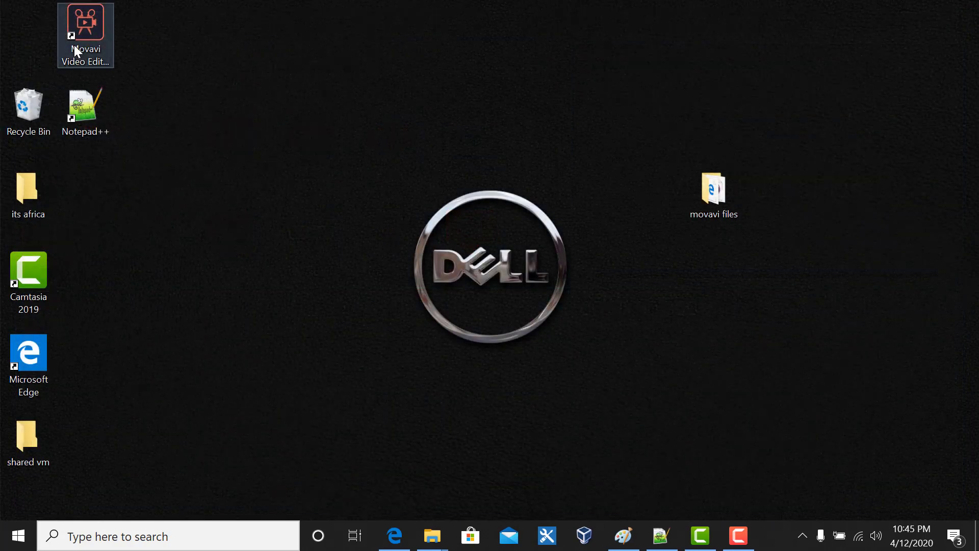
Launch Movavi Video Editor 15 Plus from its desktop shortcut and dismiss the update notice without upgrading.
right_click(88, 20)
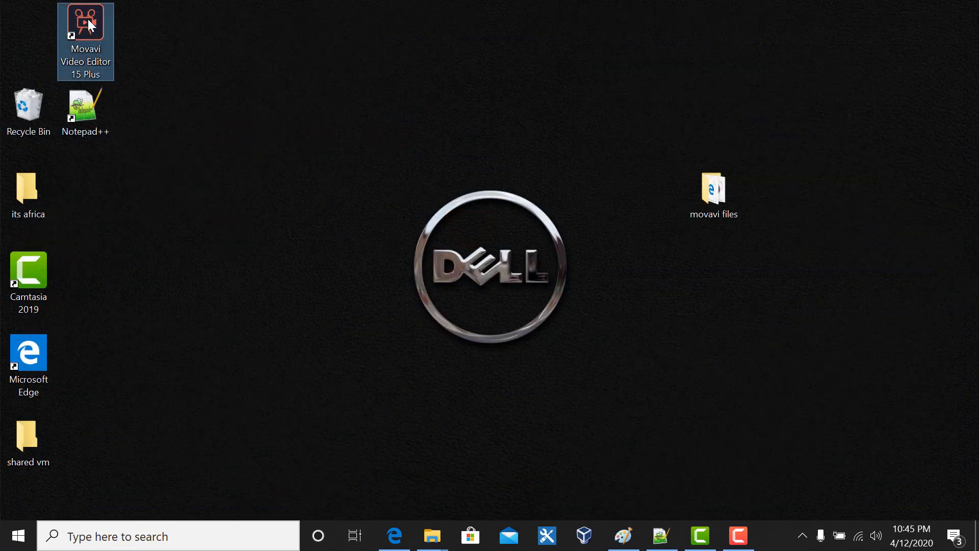
click(156, 30)
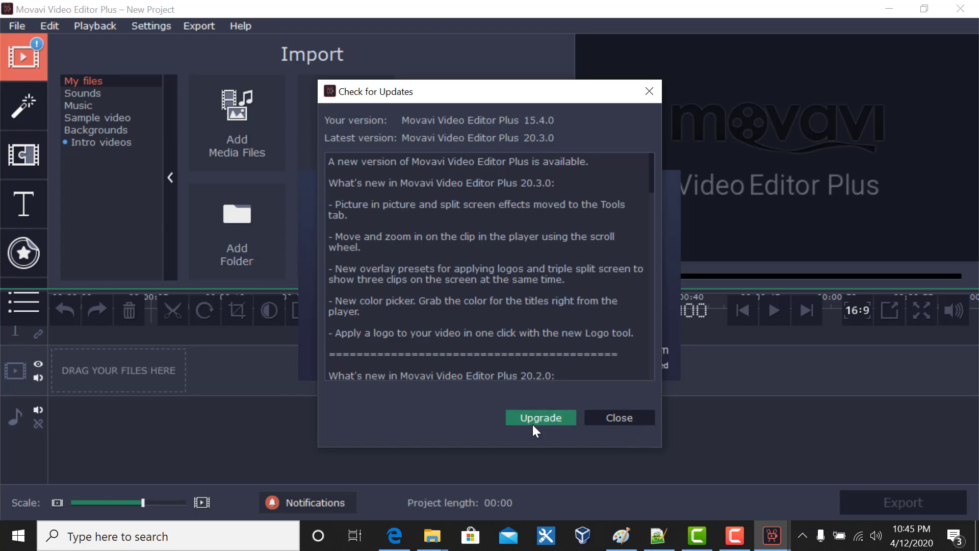
click(623, 418)
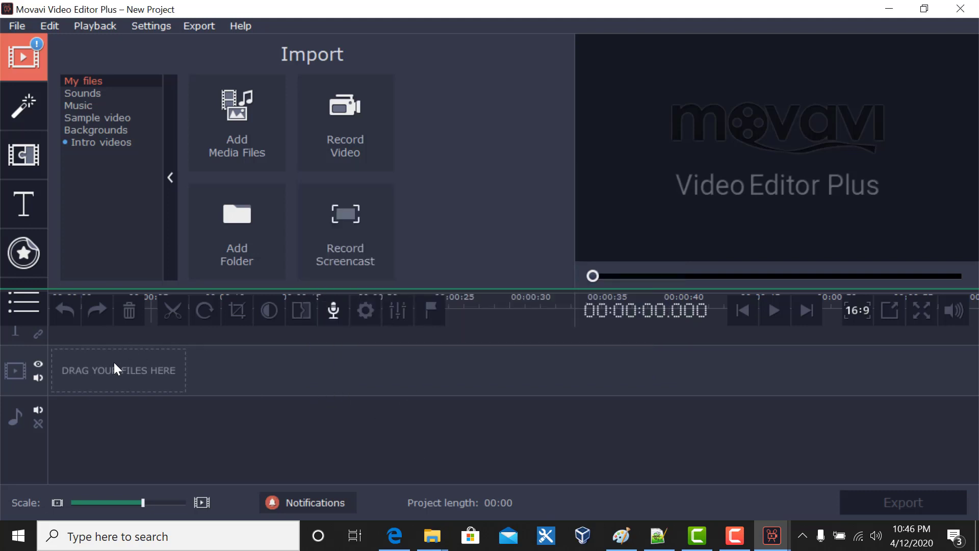
click(918, 15)
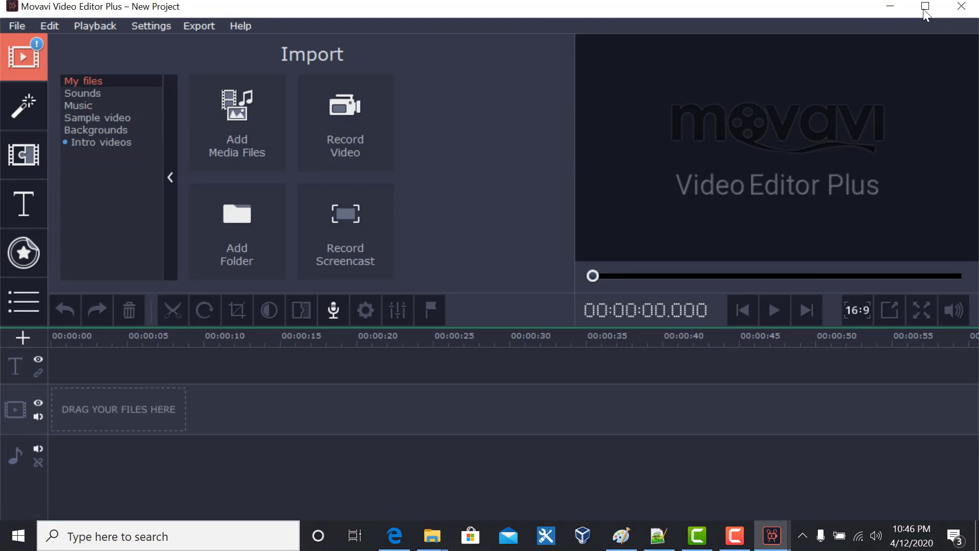
click(926, 13)
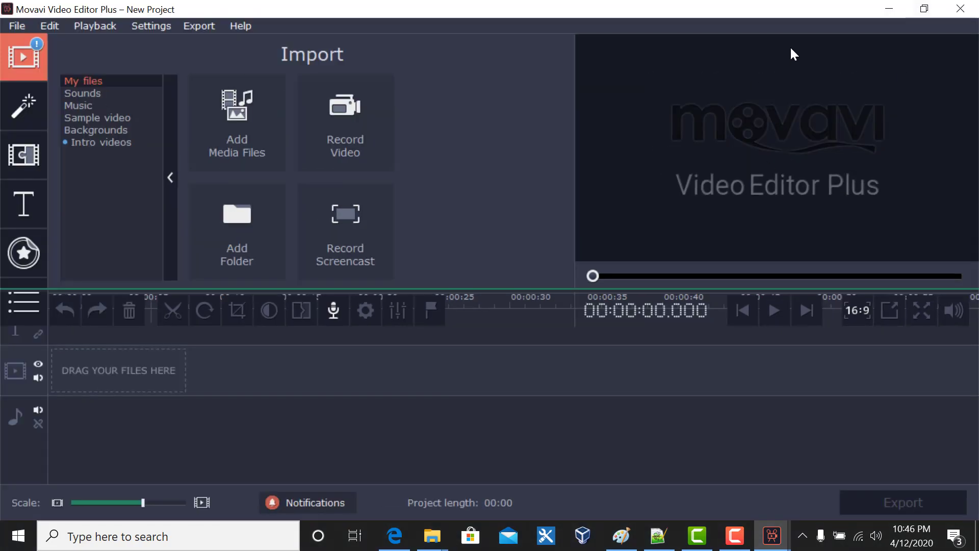
click(240, 121)
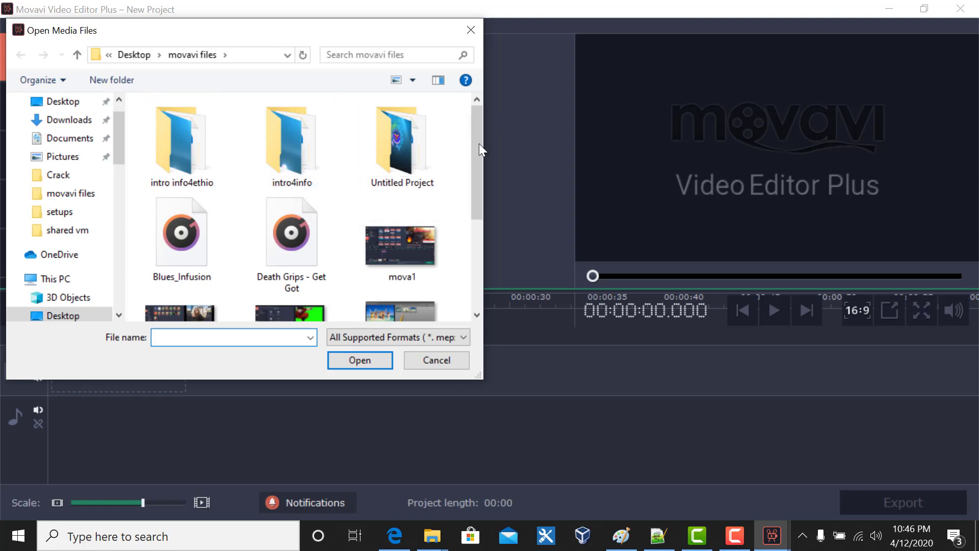
mouse_move(480, 143)
mouse_down()
mouse_move(480, 169)
mouse_move(485, 130)
mouse_up()
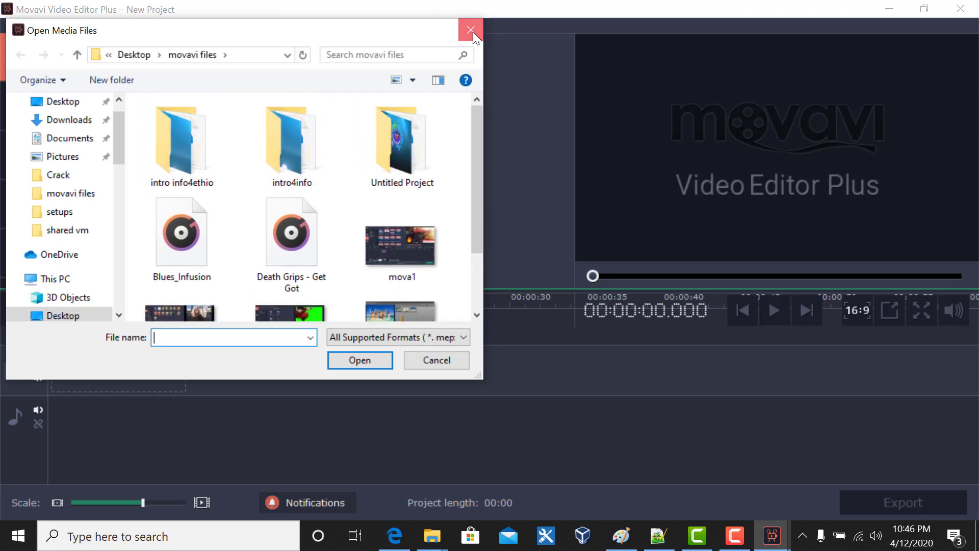
click(471, 31)
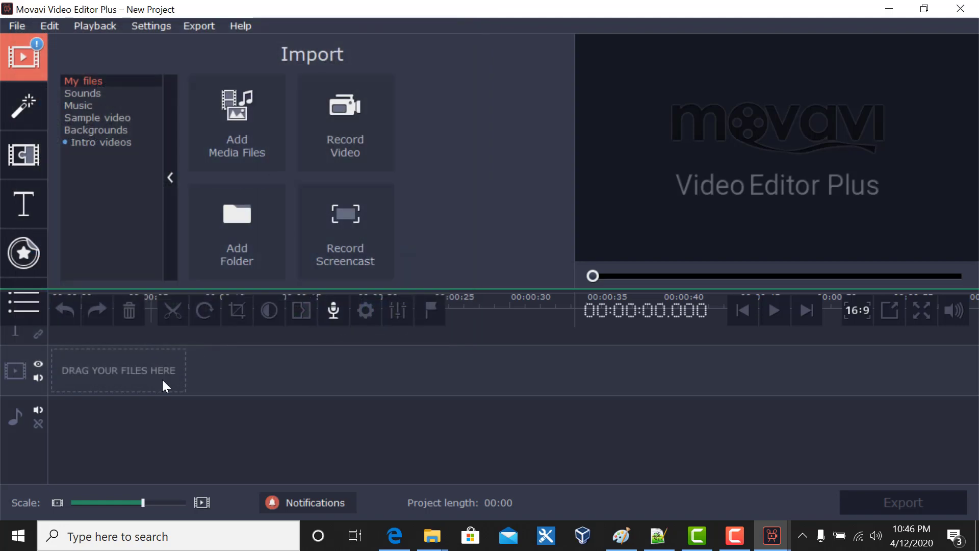
click(924, 9)
key(super+Up)
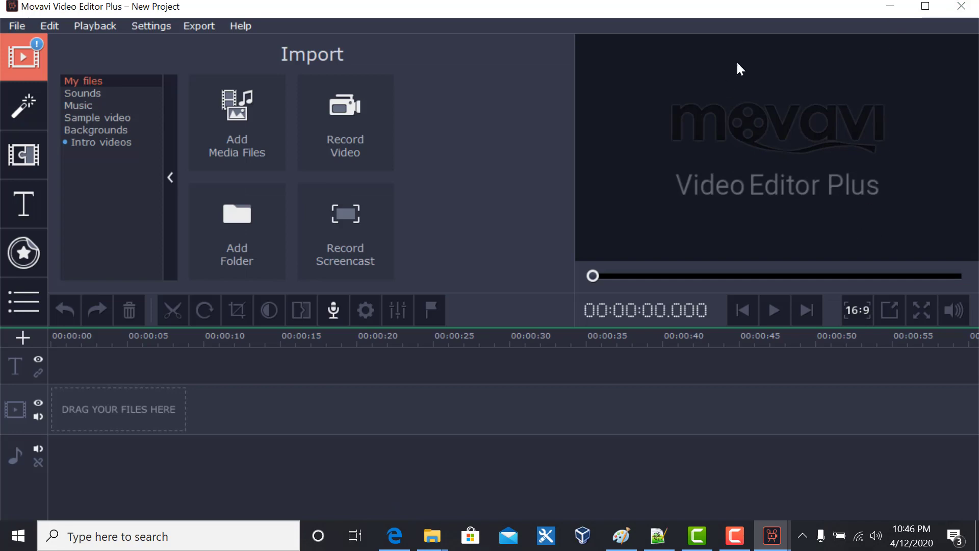
drag(771, 8, 605, 121)
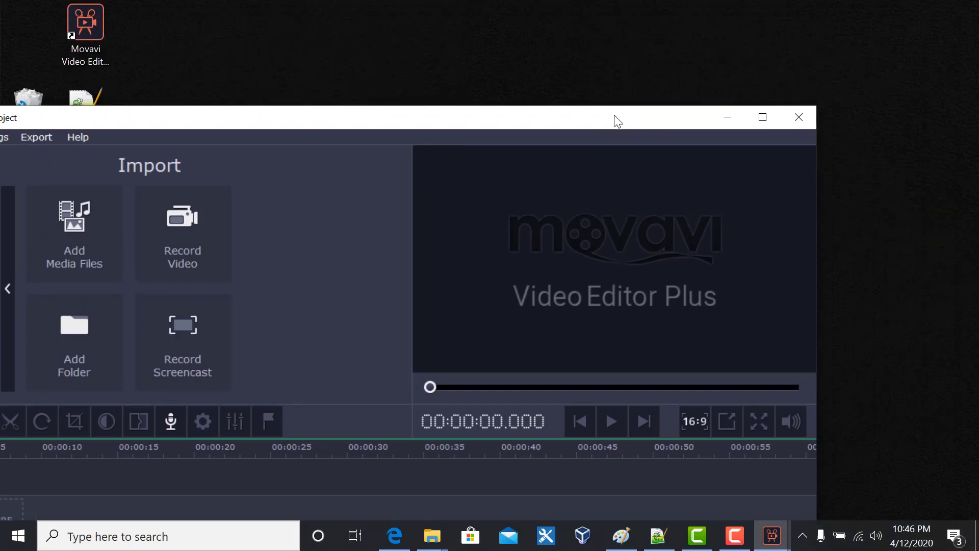
drag(617, 124, 877, 161)
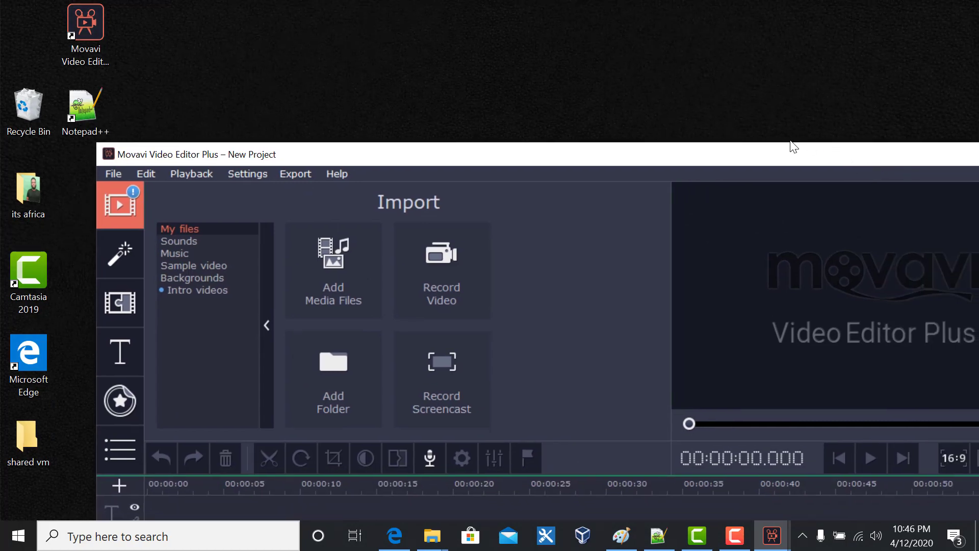
double_click(747, 159)
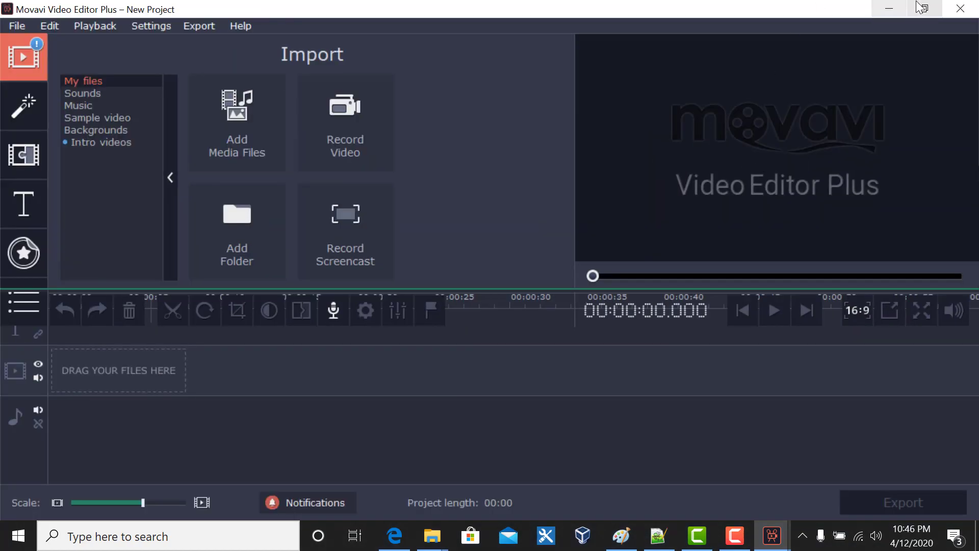
mouse_move(754, 7)
mouse_down()
mouse_move(948, 118)
mouse_move(750, 7)
mouse_up()
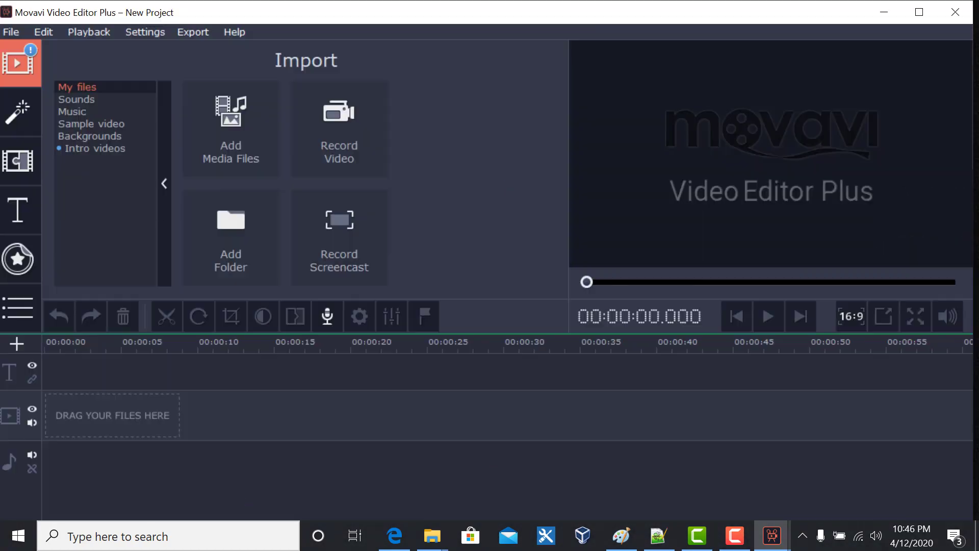
click(918, 12)
Move the editor window lower to expose the desktop, then reposition the movavi files folder above it and open the folder.
drag(620, 8, 814, 216)
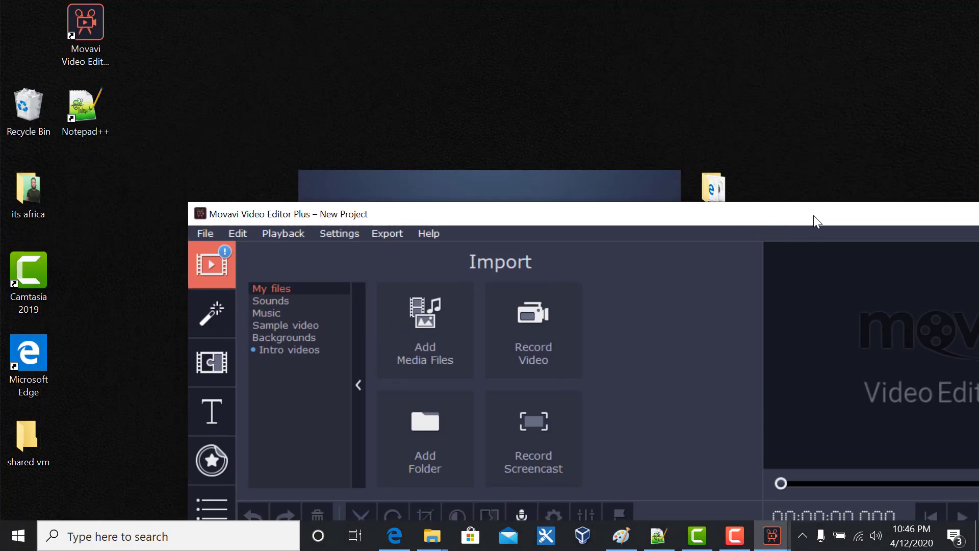
click(38, 446)
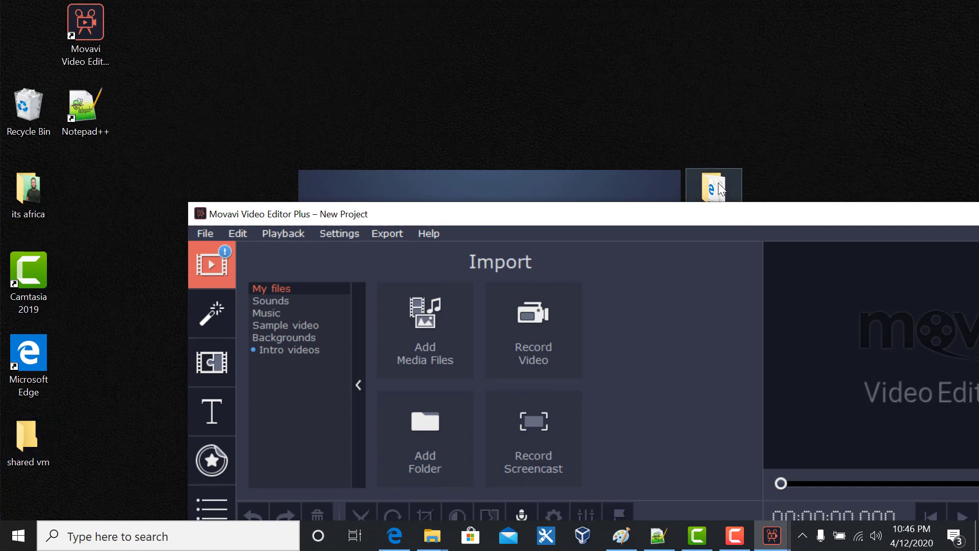
drag(714, 183, 611, 52)
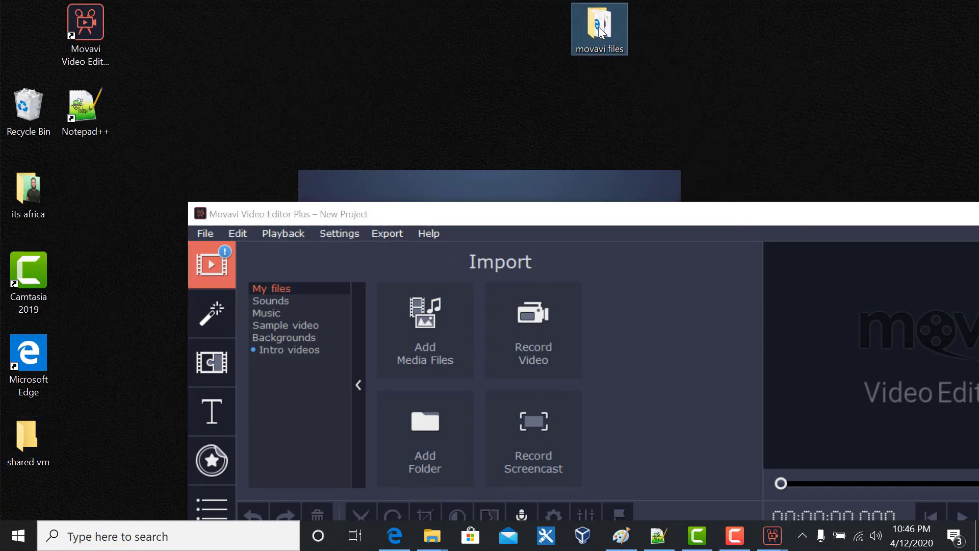
double_click(599, 26)
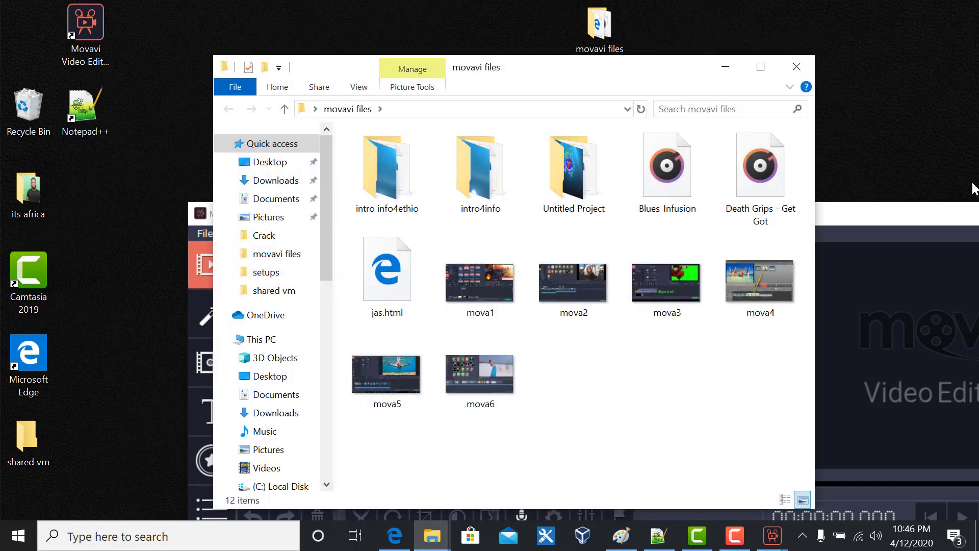
Narrow the movavi files window and arrange it side by side with the editor so the timeline tracks are reachable.
click(413, 211)
drag(413, 211, 551, 96)
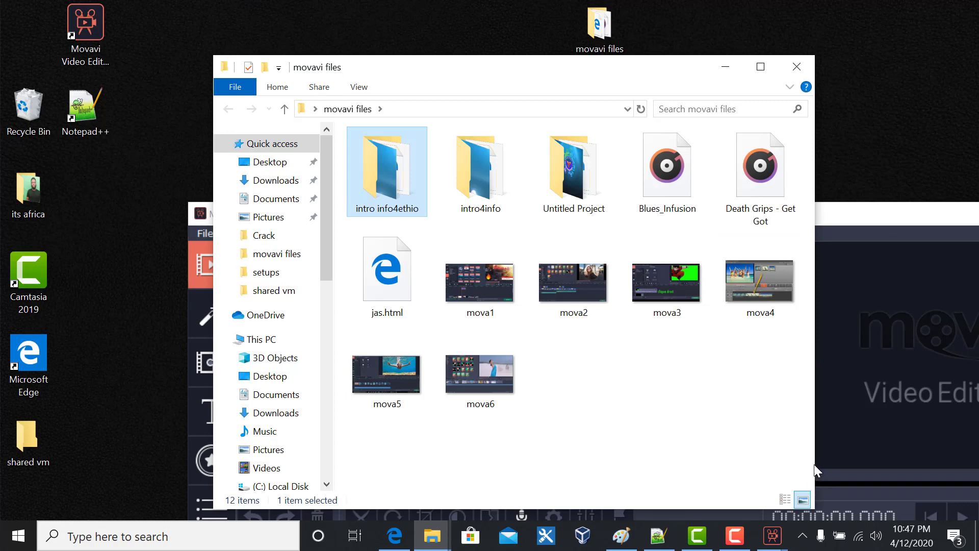
drag(817, 460, 585, 462)
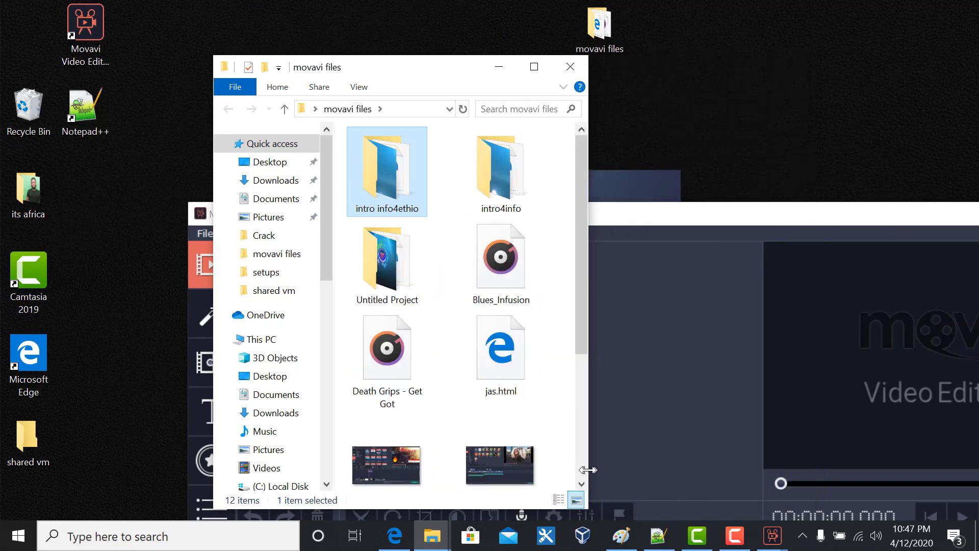
drag(411, 66, 135, 64)
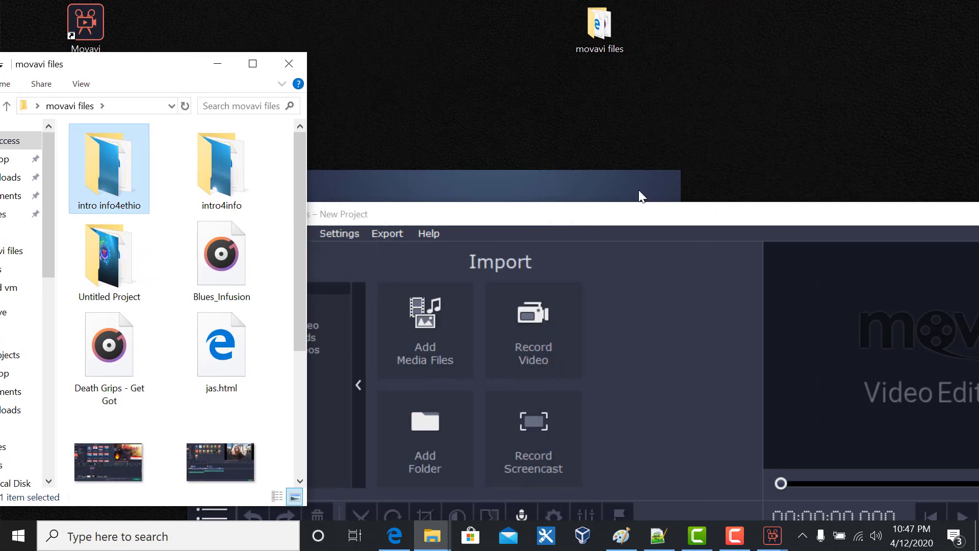
drag(644, 213, 766, 41)
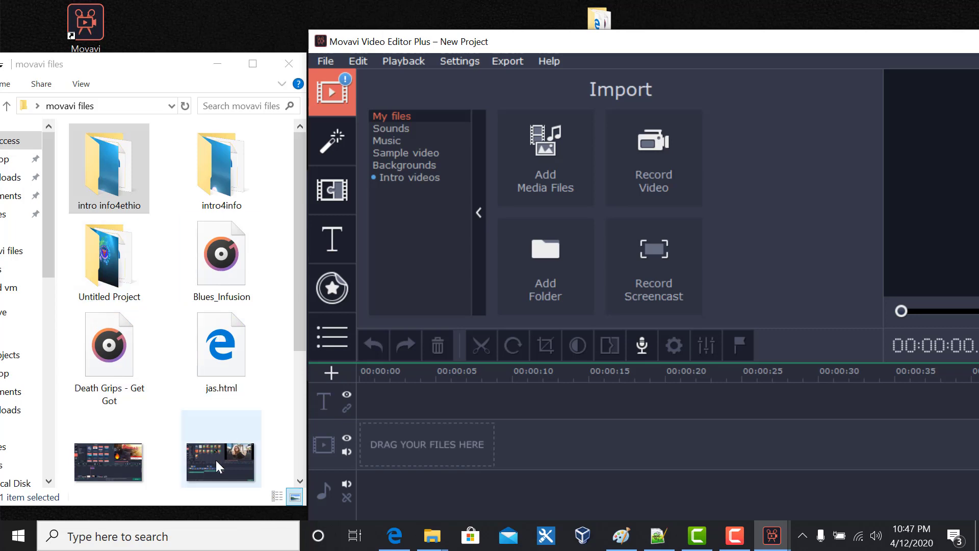
Add the mova2 image to the video track and Blues_Infusion to the audio track at about 8.6 seconds.
drag(216, 460, 435, 506)
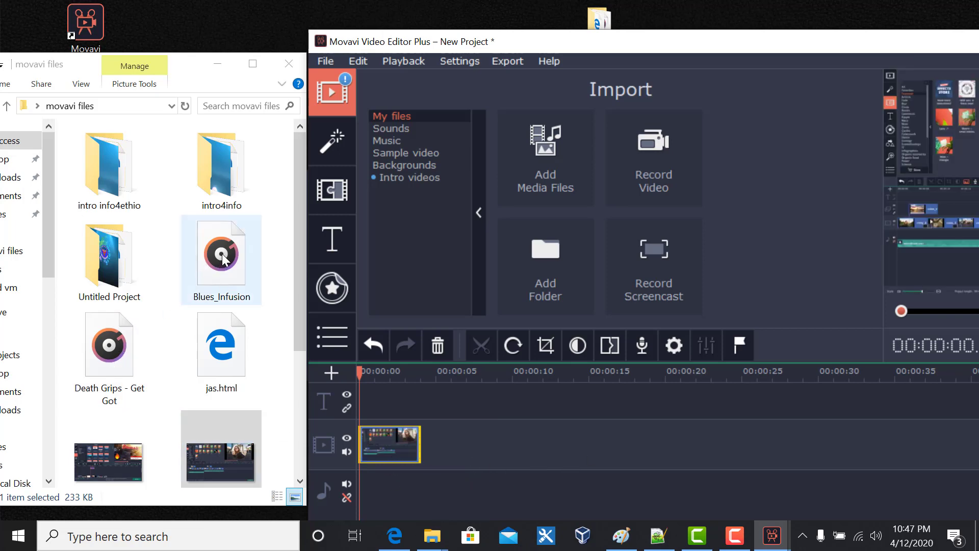
drag(205, 268, 489, 507)
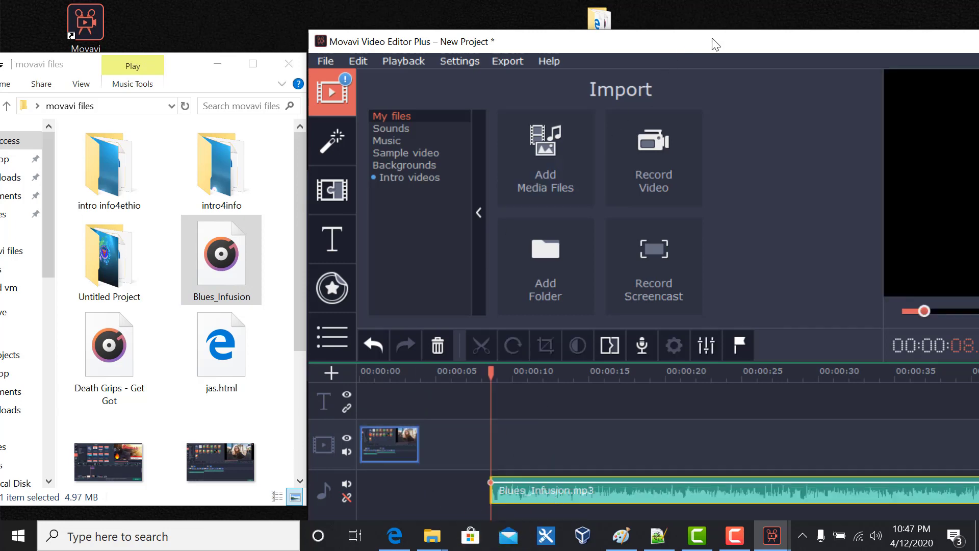
Maximize the editor window and move the Blues_Infusion.mp3 clip to the start of the audio track.
drag(704, 39, 429, 57)
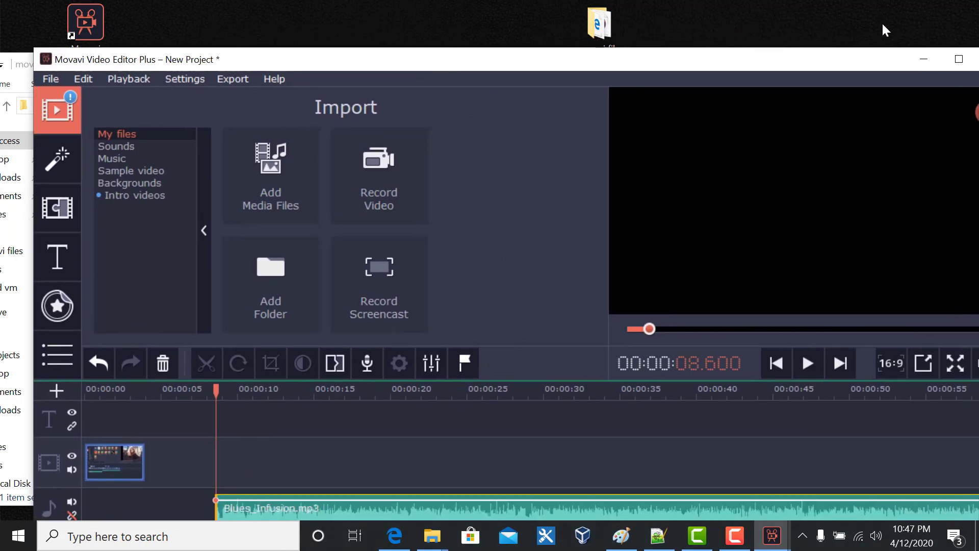
click(959, 59)
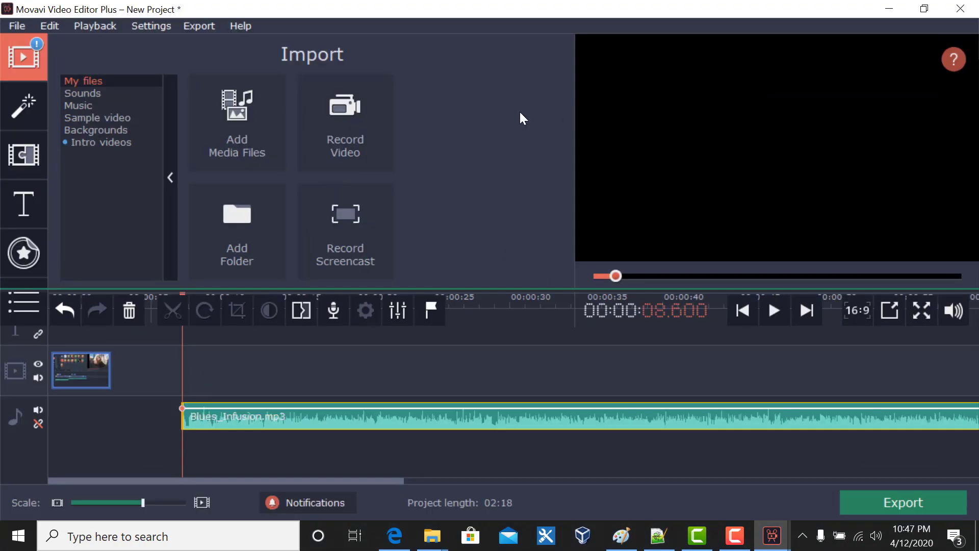
drag(307, 418, 162, 411)
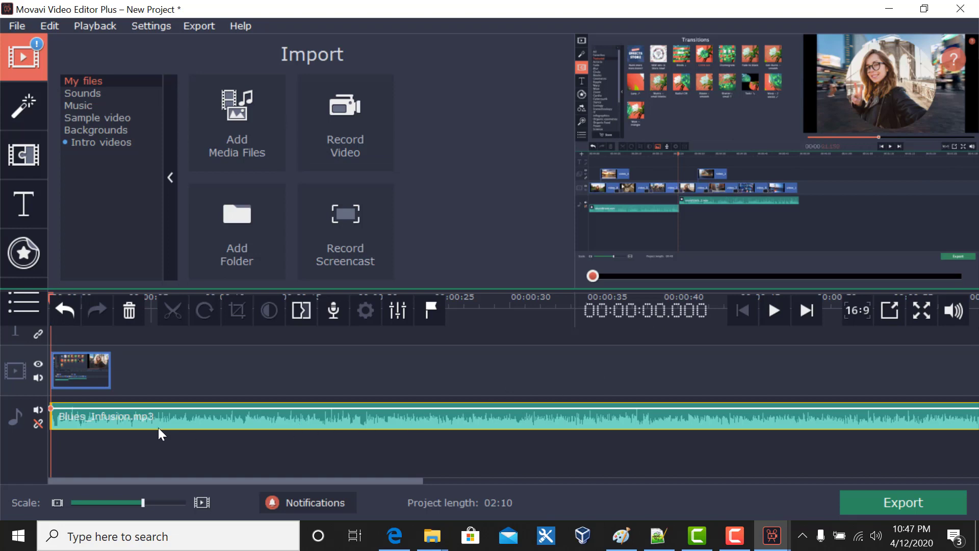
Import the Untitled Project video from the Untitled Project folder onto the video track after the image clip, and select the image clip.
click(85, 376)
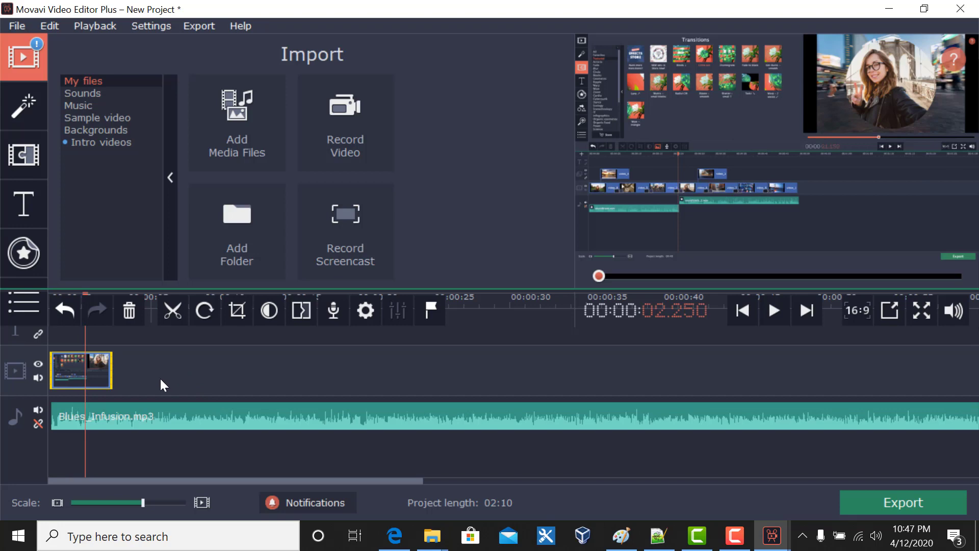
click(243, 123)
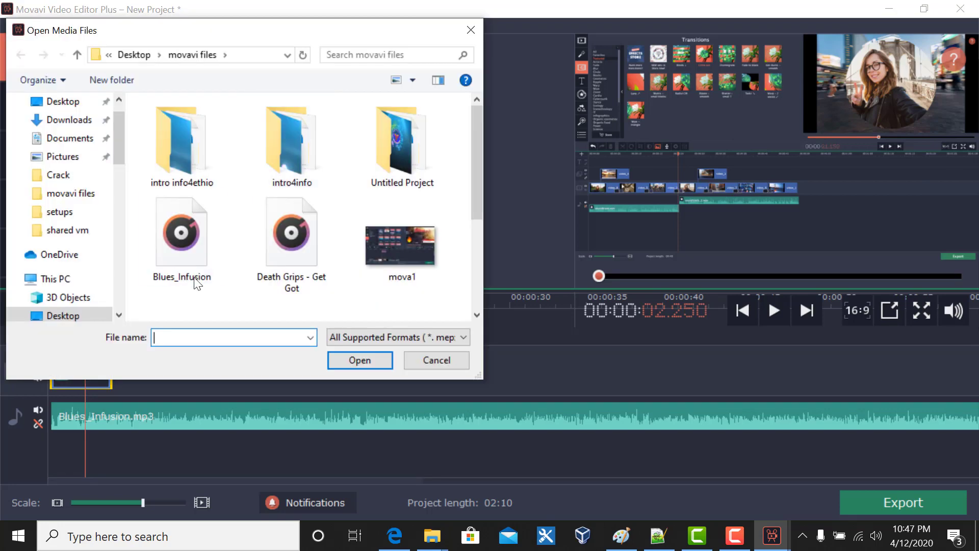
click(396, 130)
double_click(396, 129)
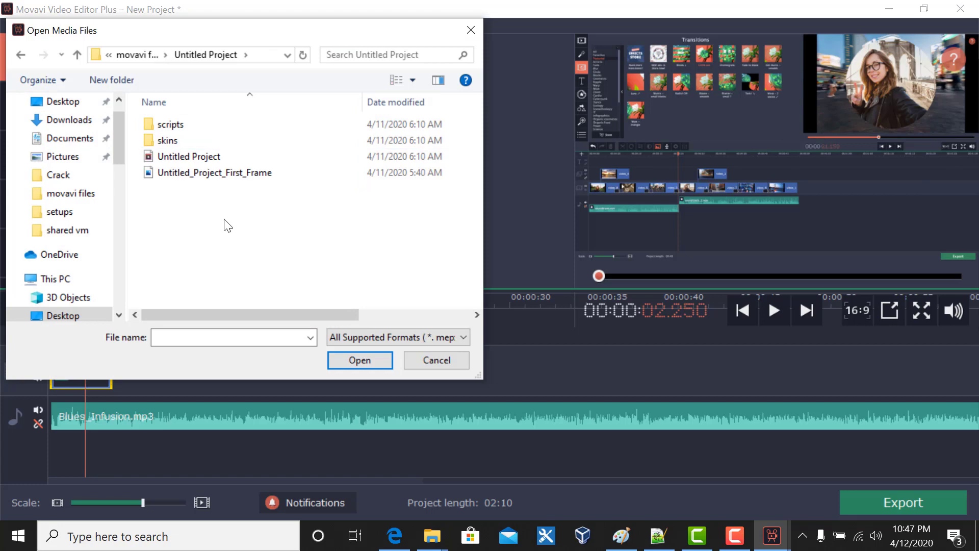
click(207, 174)
click(194, 157)
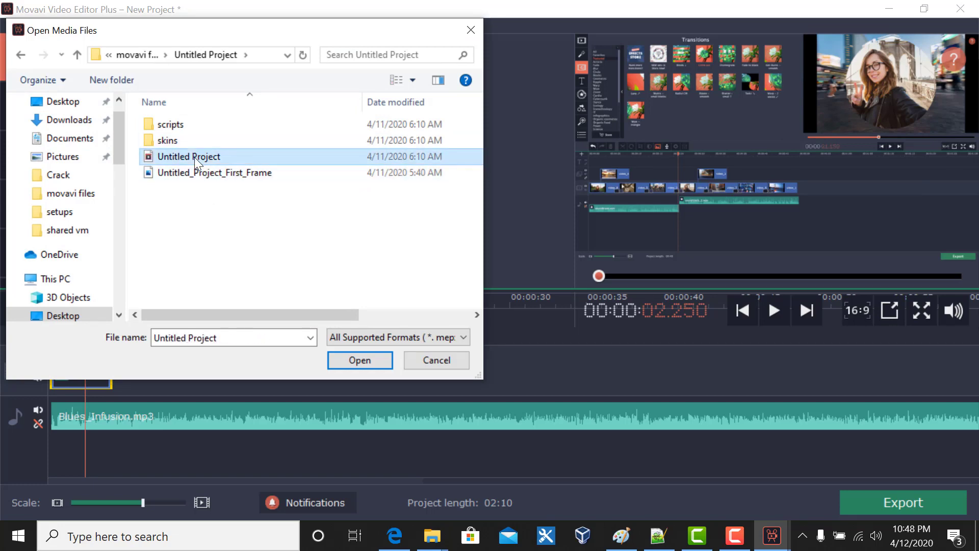
click(356, 360)
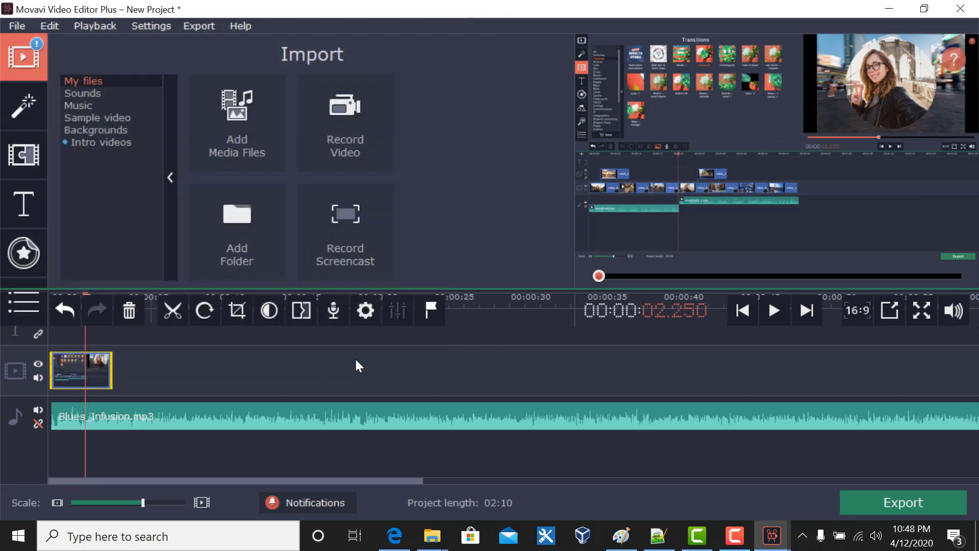
click(77, 376)
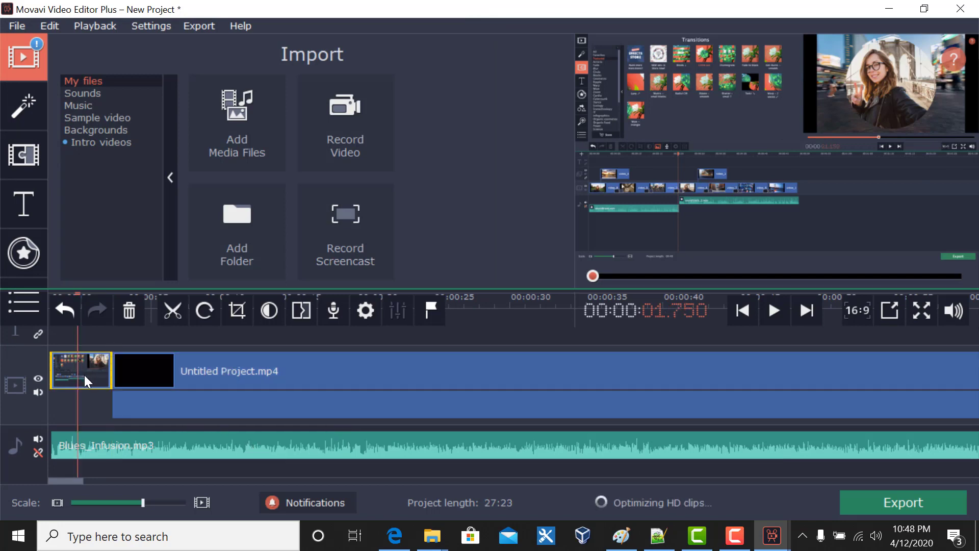
Split the image clip at about 1.75 seconds and delete both of its pieces from the video track.
click(173, 311)
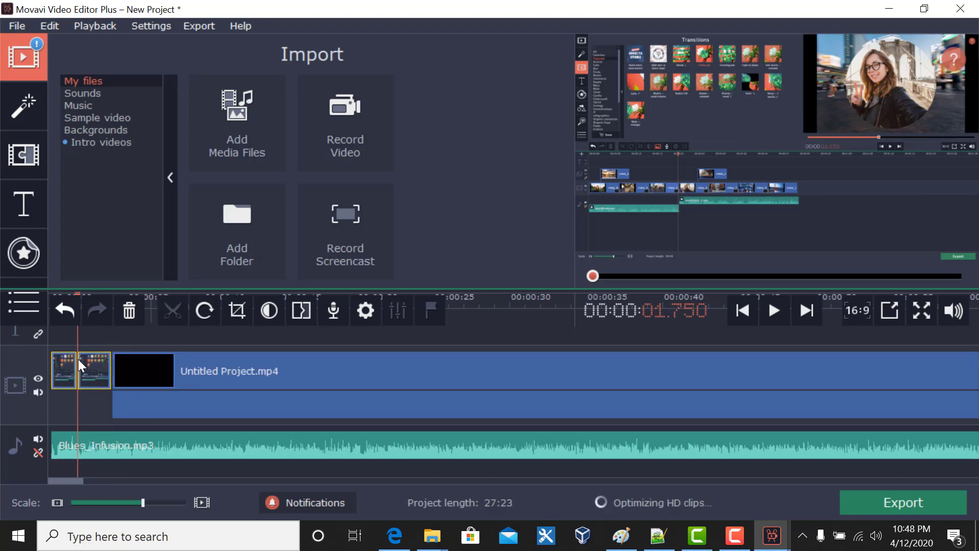
click(91, 358)
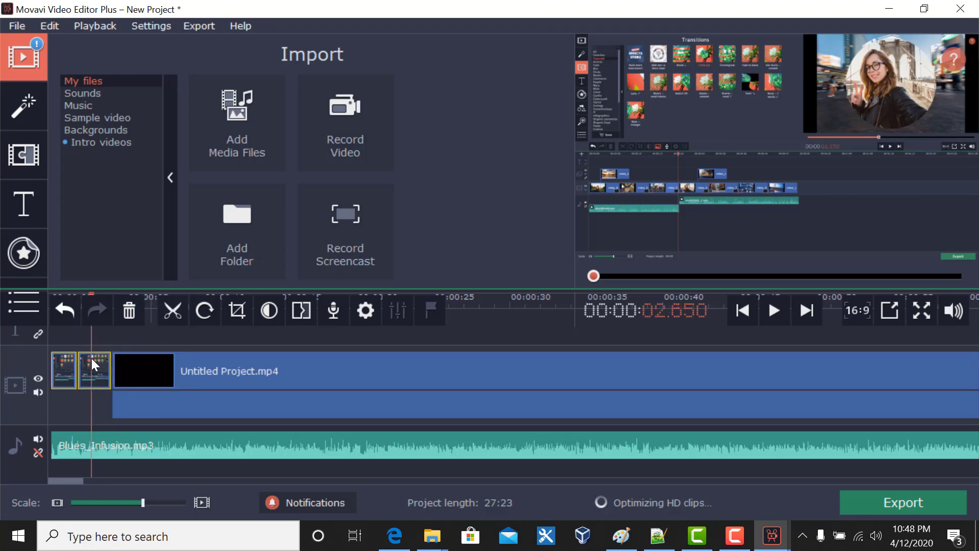
click(129, 310)
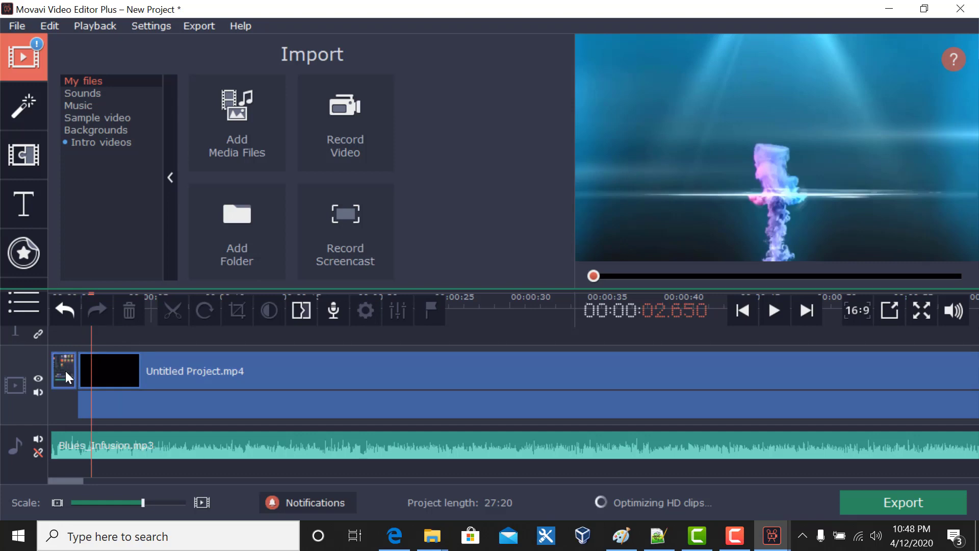
click(65, 376)
click(129, 311)
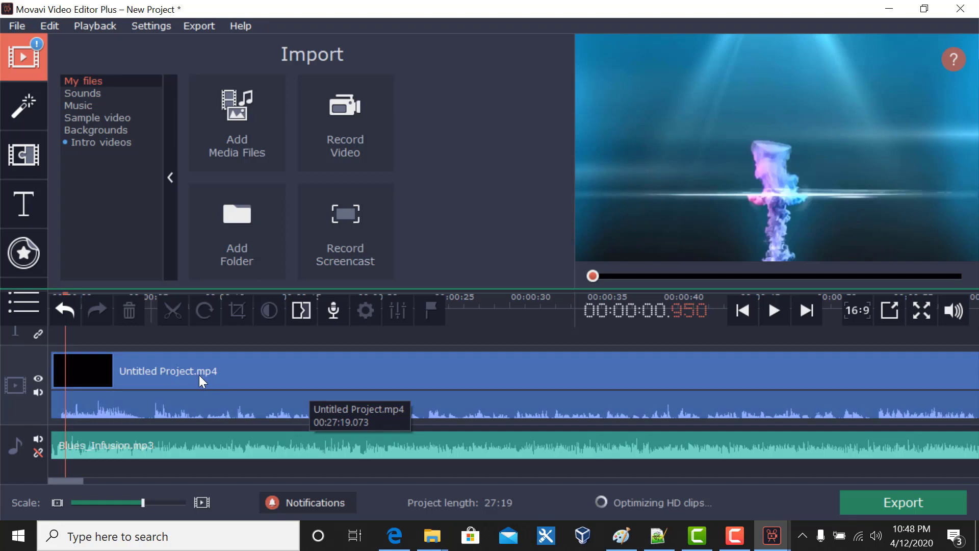
Split the Untitled Project.mp4 clip on the video track at about 13.55 seconds and again at about 21.05 seconds.
click(199, 375)
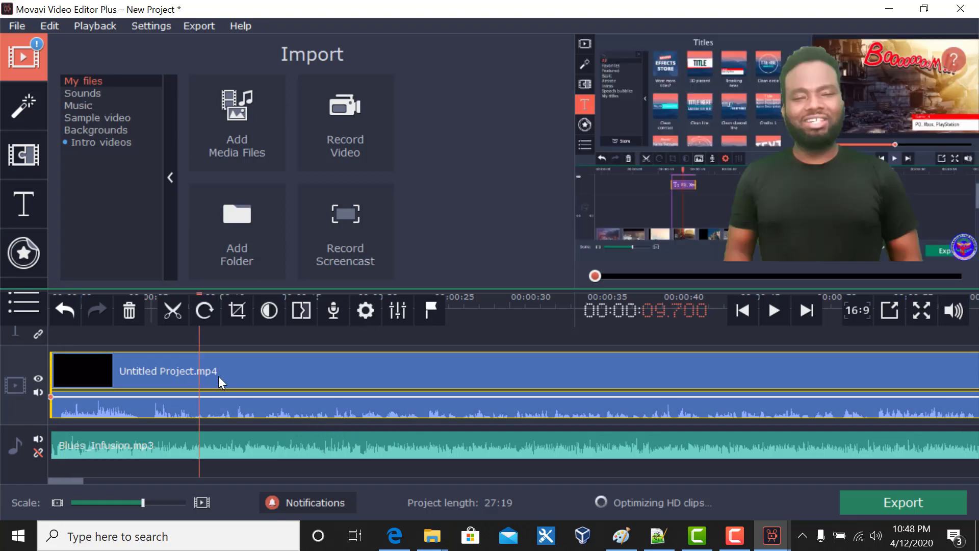
click(259, 374)
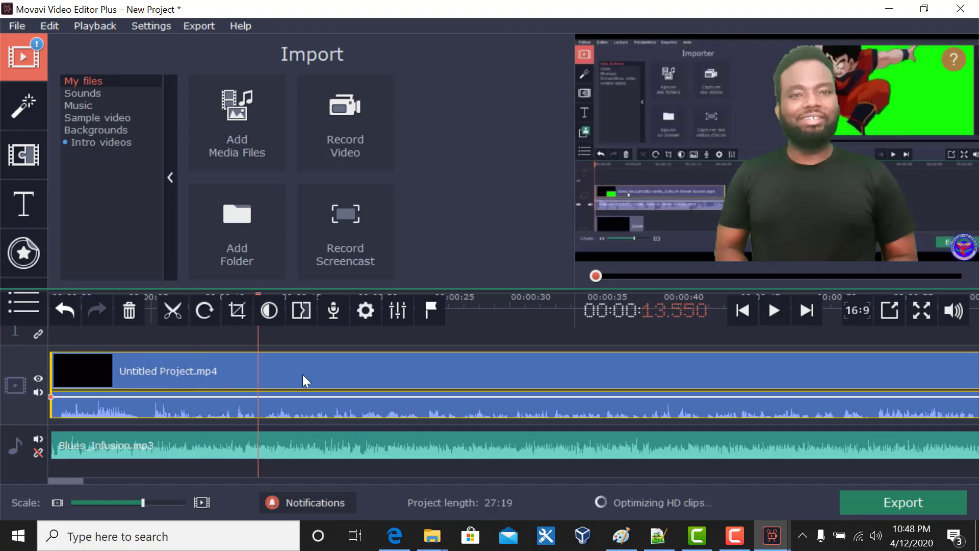
click(171, 308)
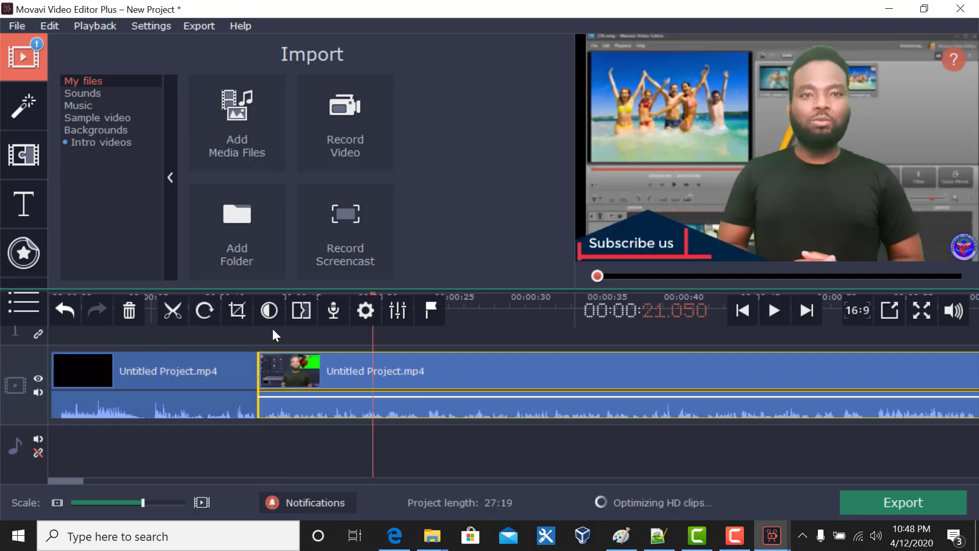
click(175, 313)
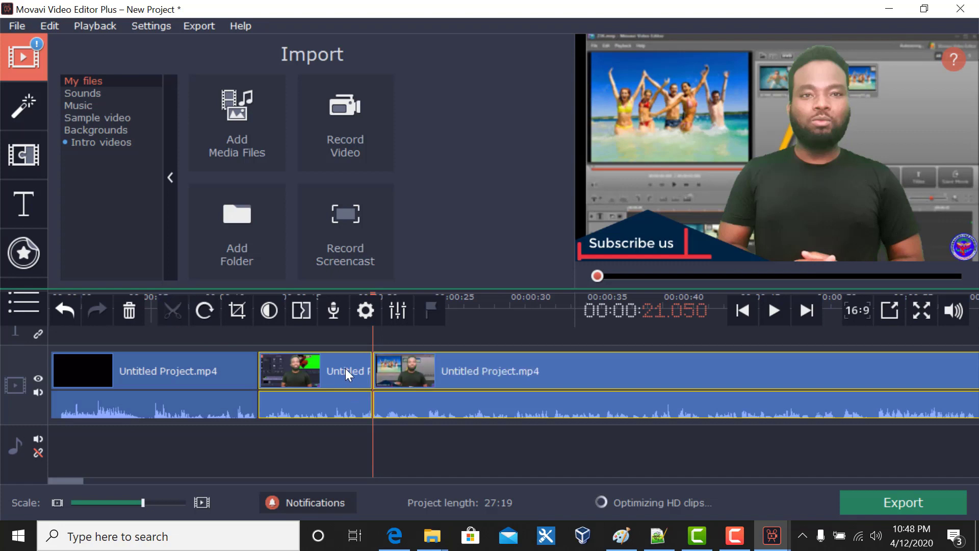
Try splitting the middle Untitled Project.mp4 clip at about 19.25 seconds, and undo that split.
click(345, 369)
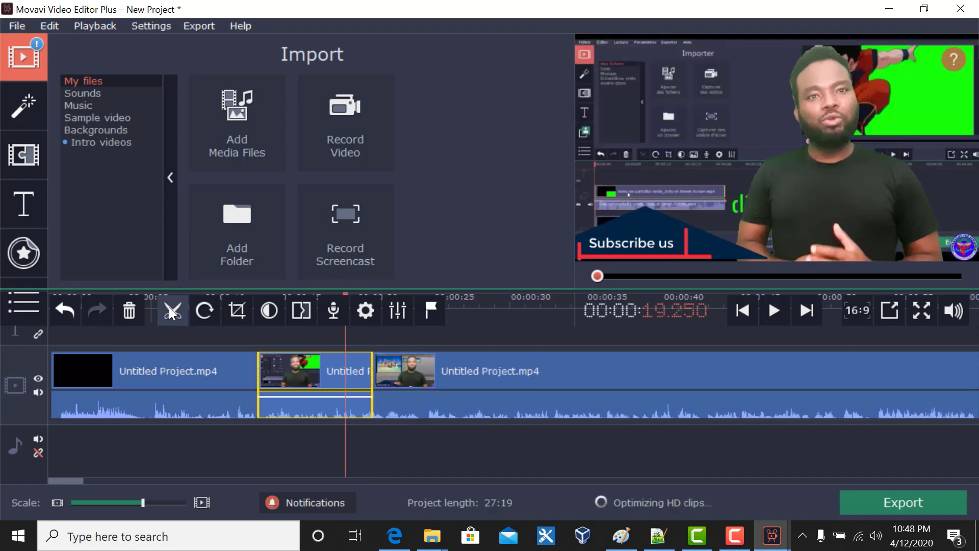
click(172, 309)
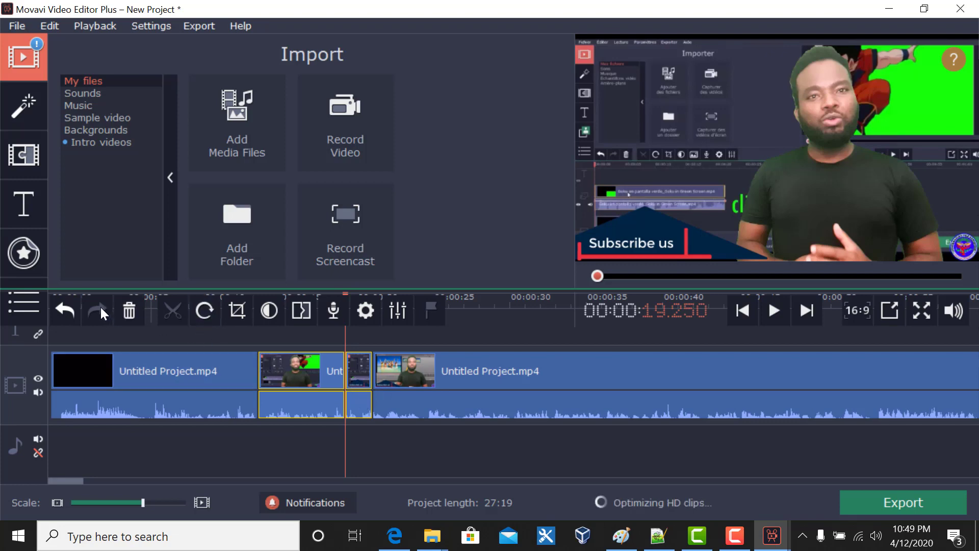
click(67, 311)
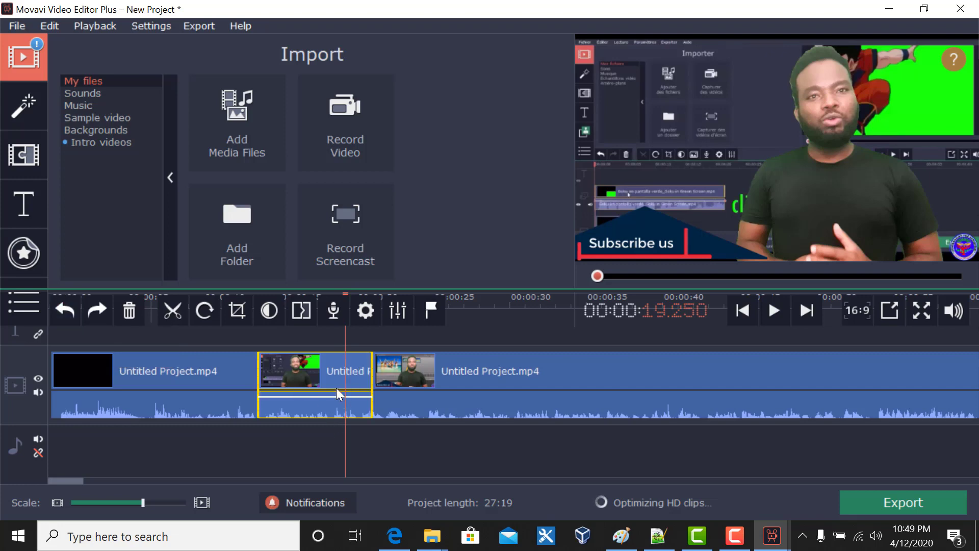
Delete the selected middle clip and open the properties of the clip that follows, with the playhead at about 15.55 seconds.
click(130, 310)
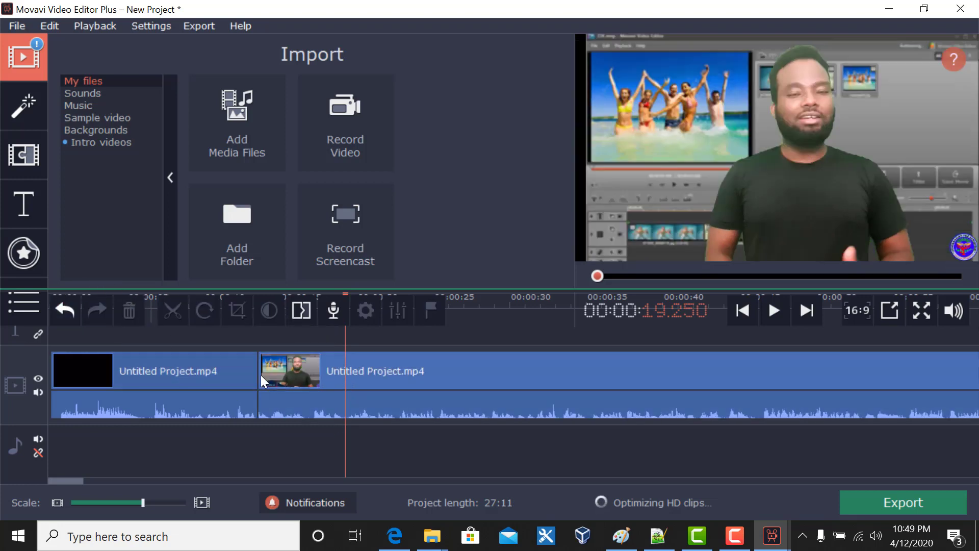
click(235, 369)
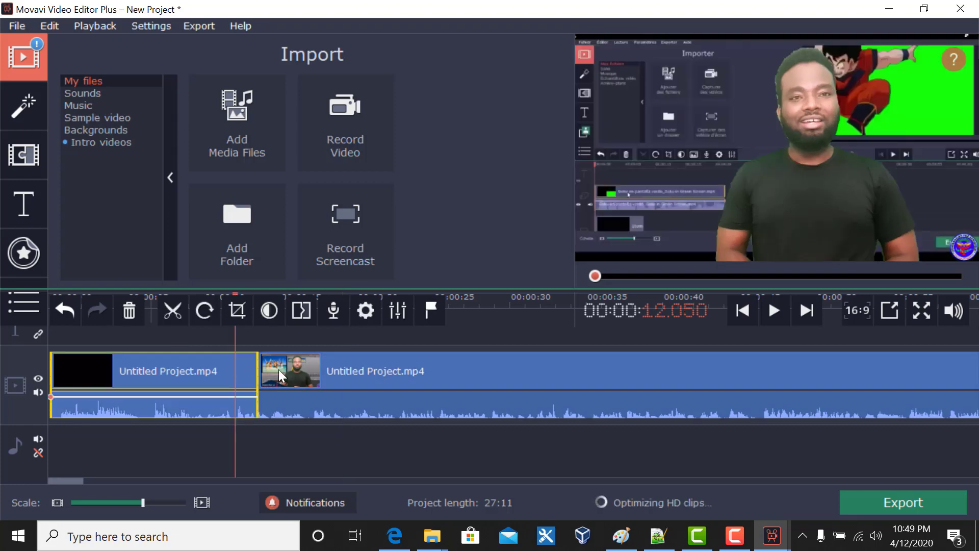
double_click(289, 371)
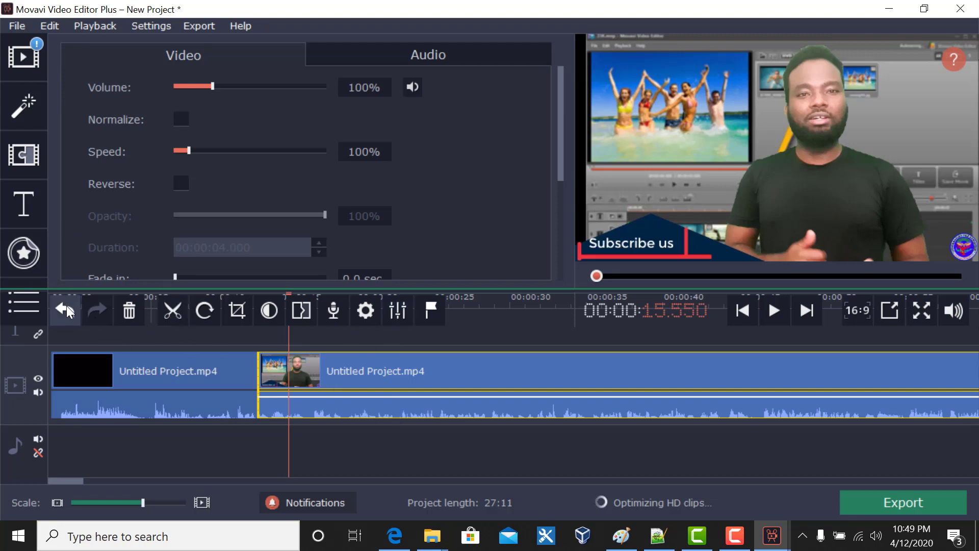
Record about 11 seconds of microphone audio onto the audio track, starting at 15.55 seconds.
click(333, 311)
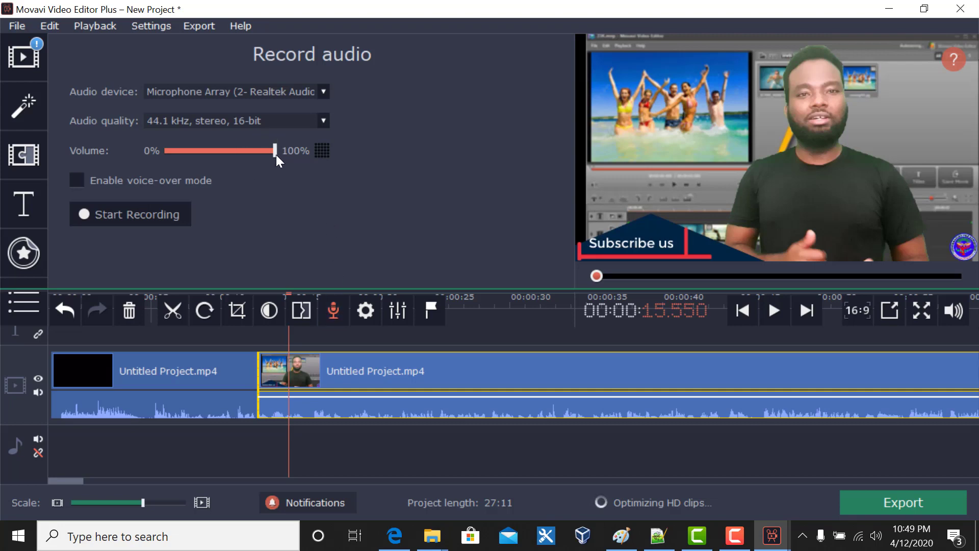
mouse_move(274, 152)
mouse_move(211, 153)
mouse_down()
mouse_move(192, 152)
mouse_move(211, 152)
mouse_up()
click(136, 216)
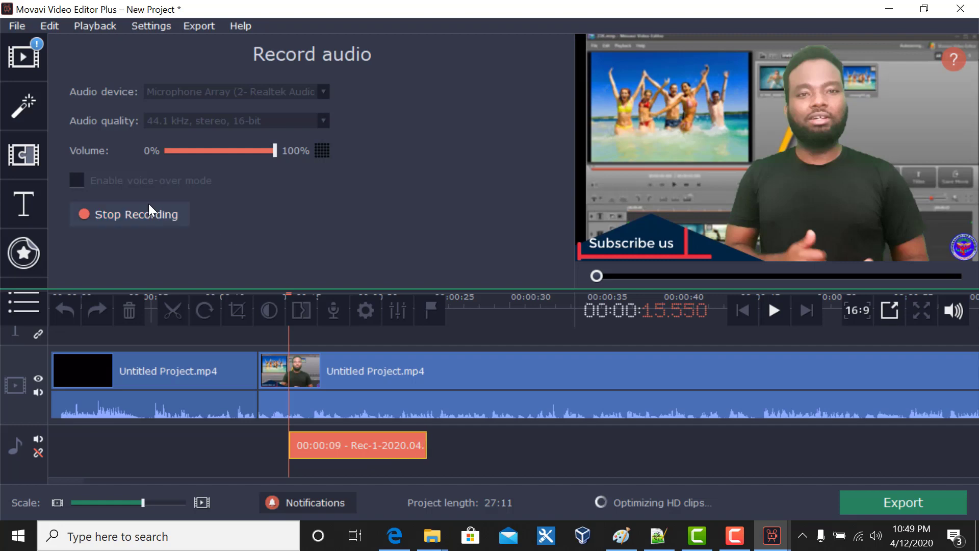
click(87, 213)
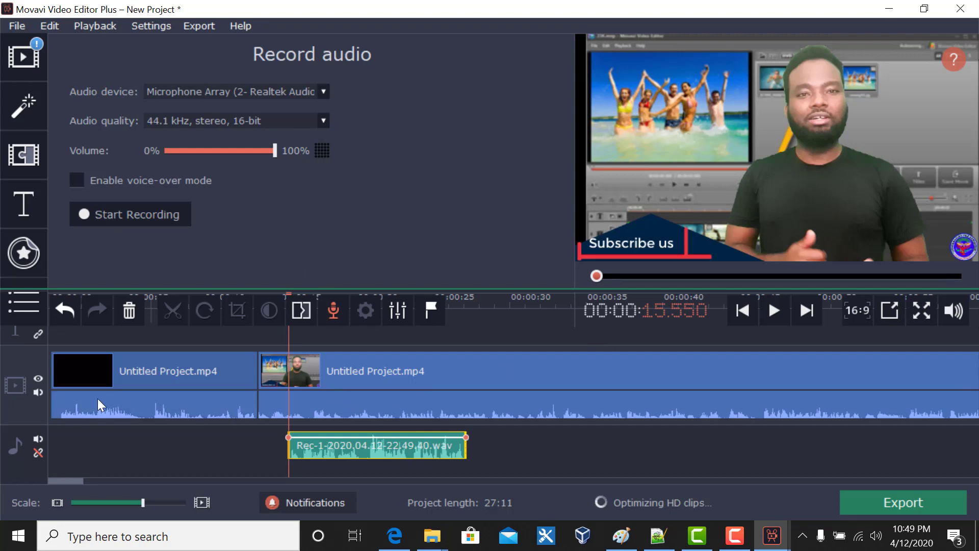
Mute the video track and play back the recorded audio, stopping at about 23.9 seconds.
click(39, 392)
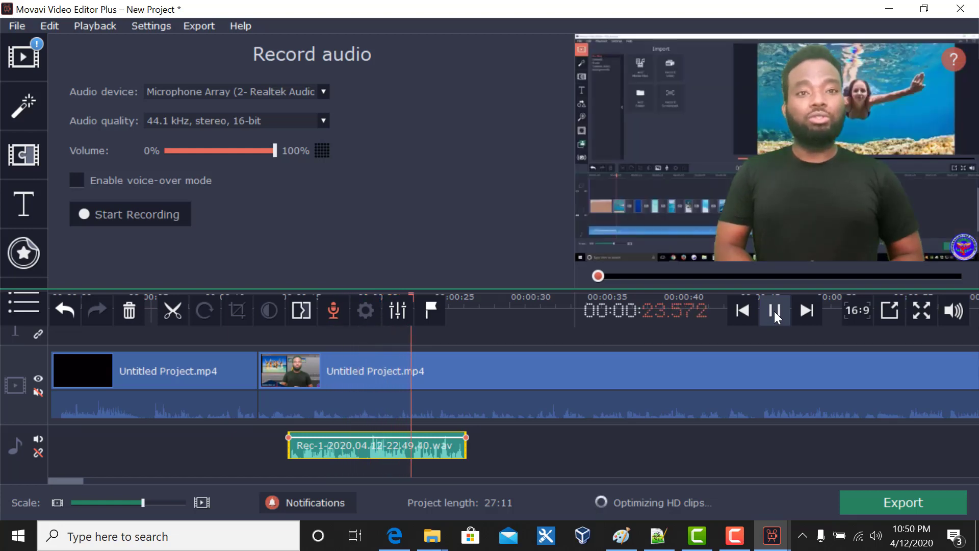
click(774, 311)
click(370, 424)
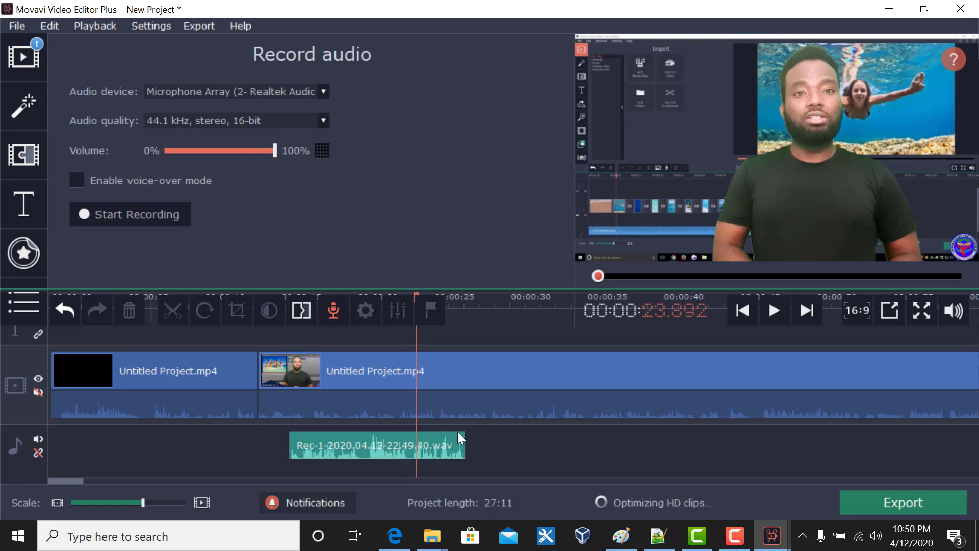
Delete the recorded audio clip from the audio track and unmute the video track.
click(387, 444)
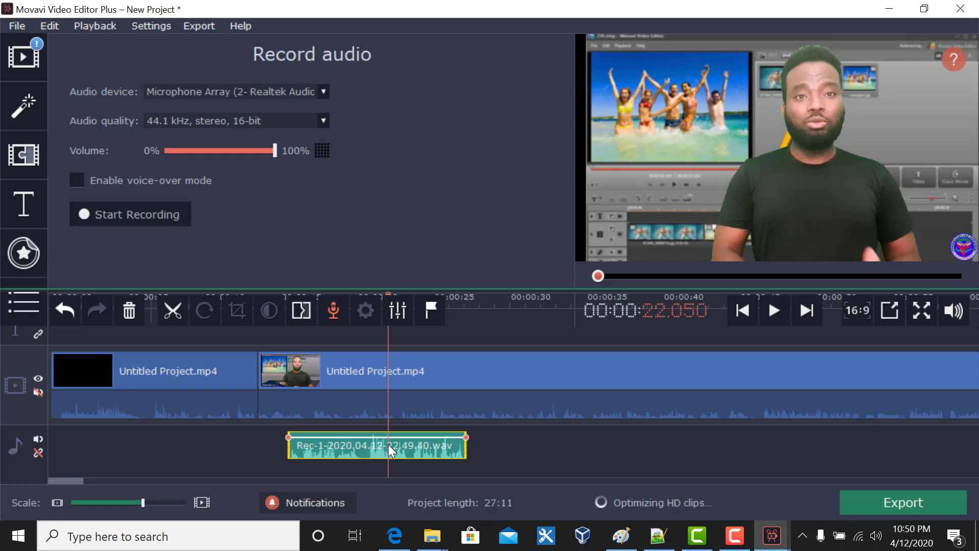
click(124, 309)
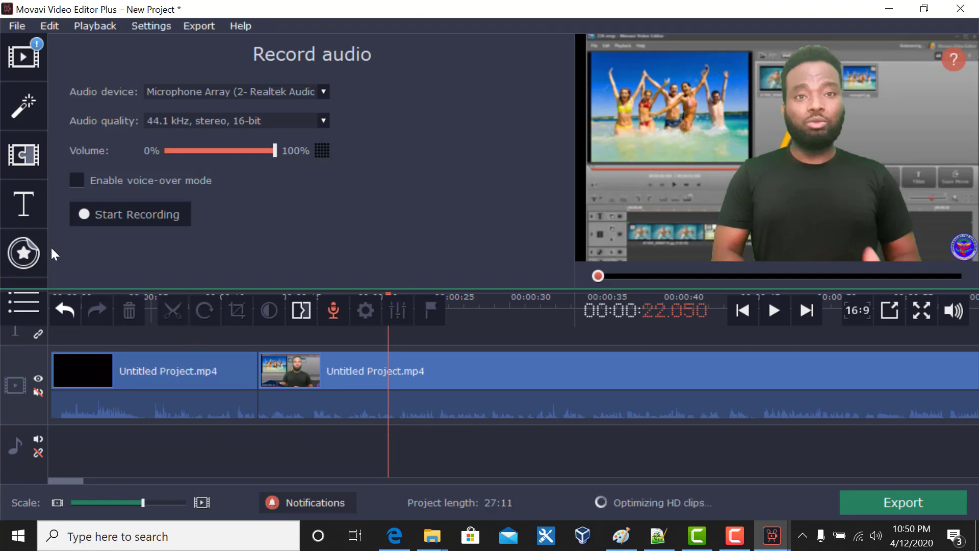
click(312, 379)
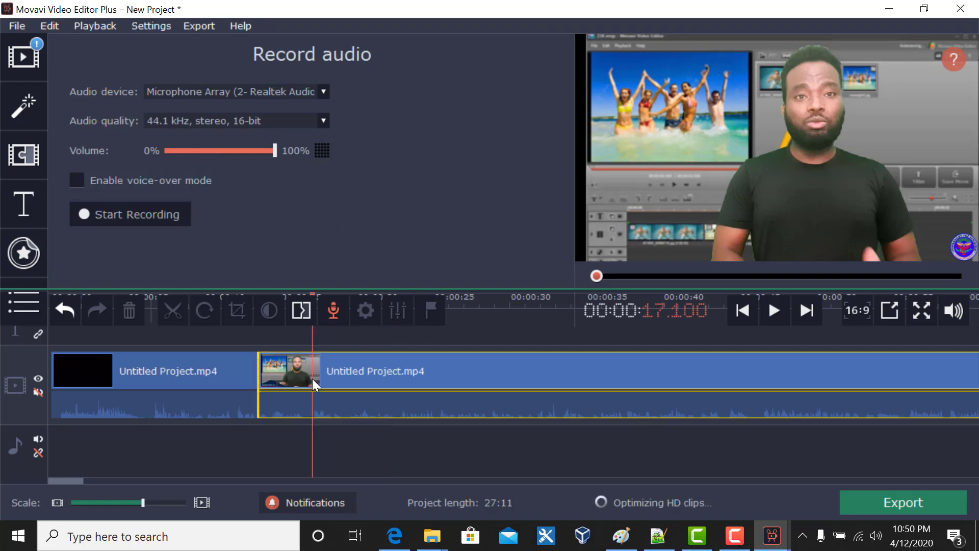
click(39, 393)
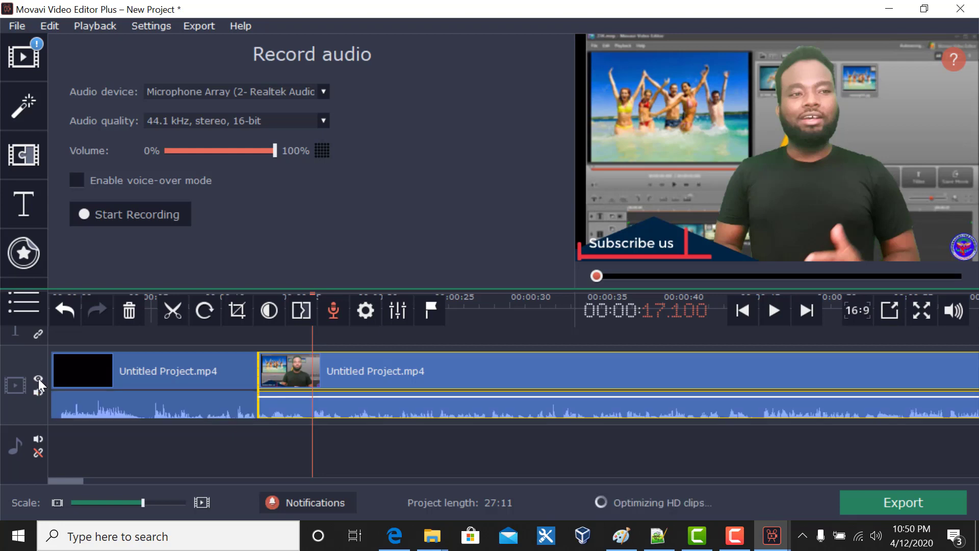
Toggle the video track's visibility off and on several times, ending with the track shown.
click(38, 378)
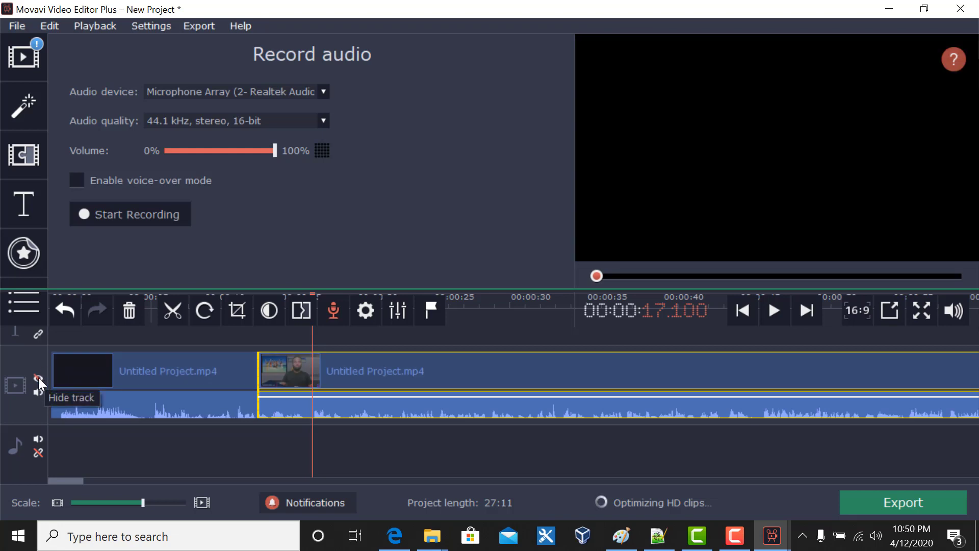
click(38, 377)
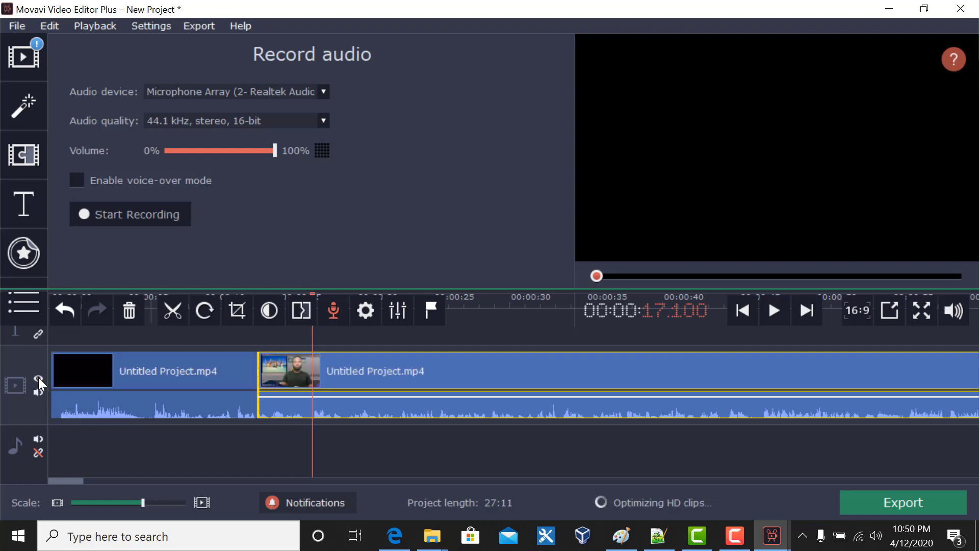
click(38, 378)
click(38, 377)
click(39, 377)
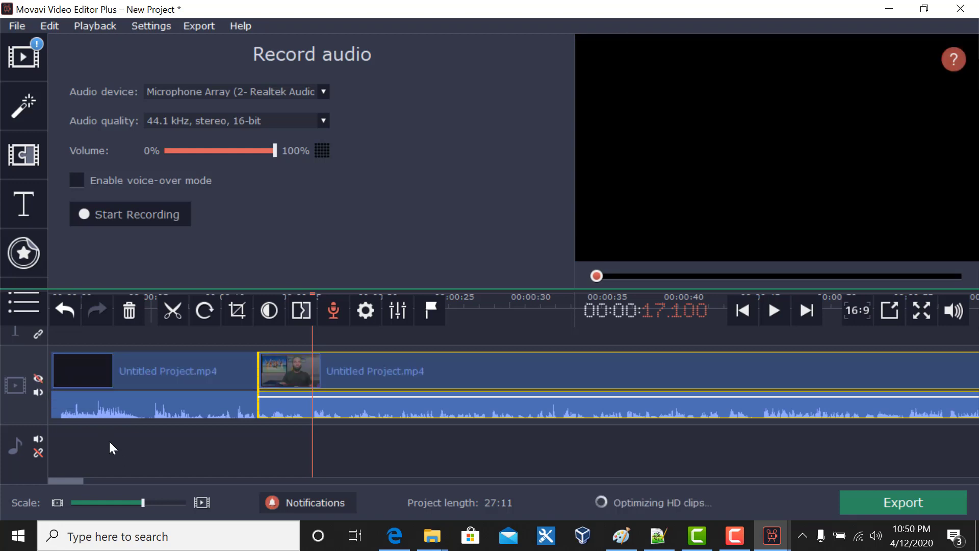
click(37, 378)
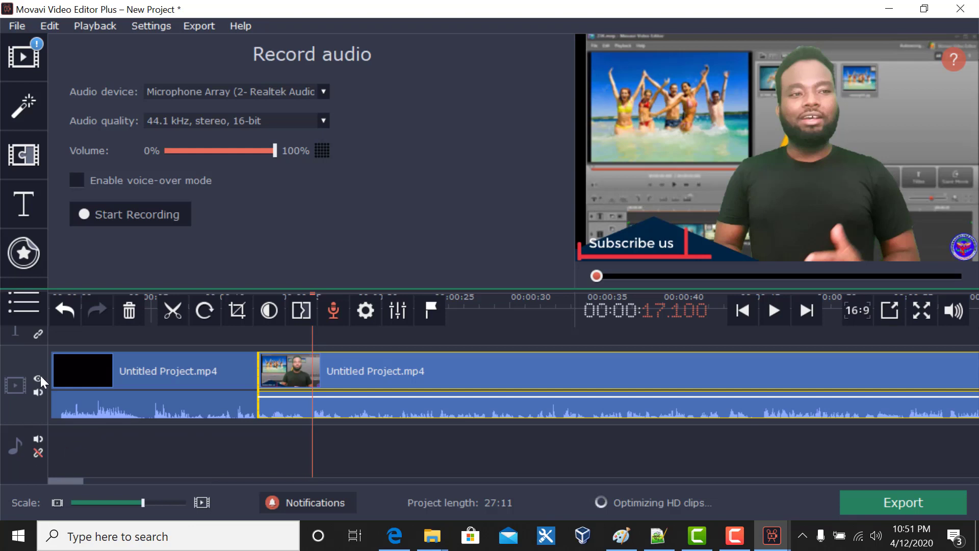
Open the Filters collection and split the second Untitled Project.mp4 clip at about 25.65 seconds.
click(32, 104)
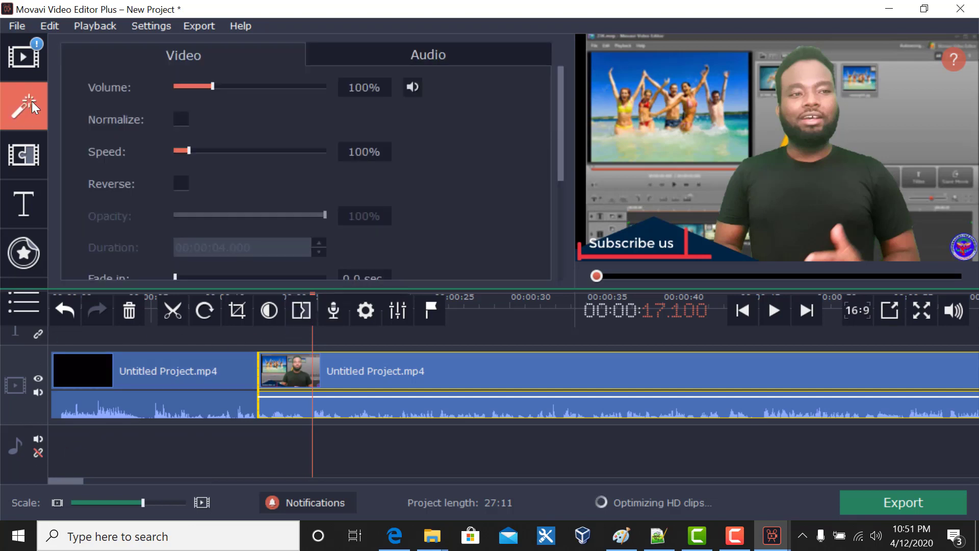
click(443, 373)
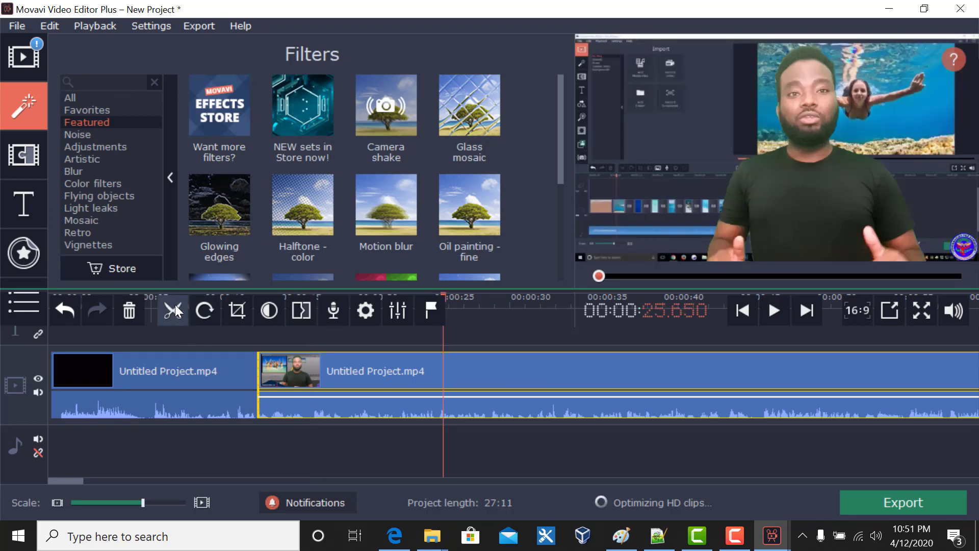
click(175, 304)
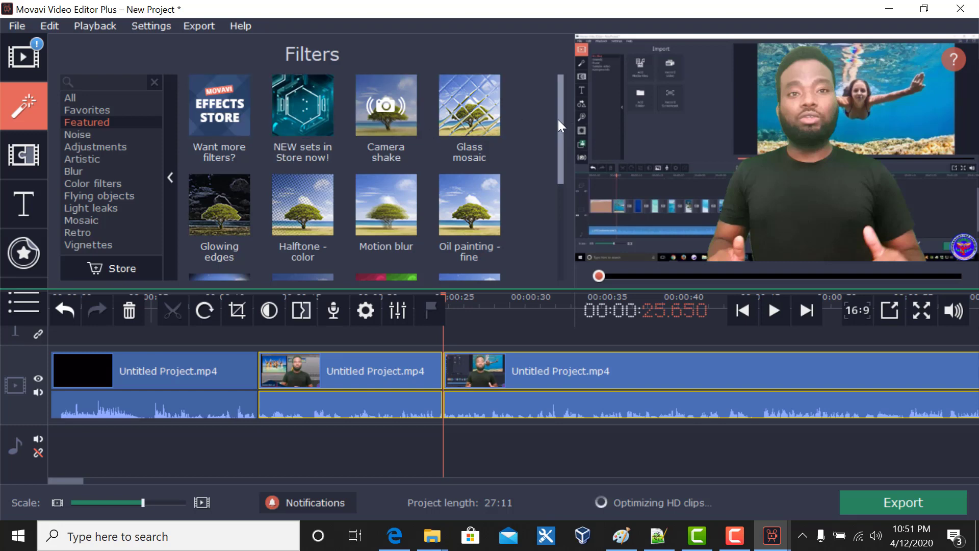
Apply the Cupids filter from Flying objects to the two selected clips and preview it up to about 31.4 seconds.
drag(562, 123, 565, 177)
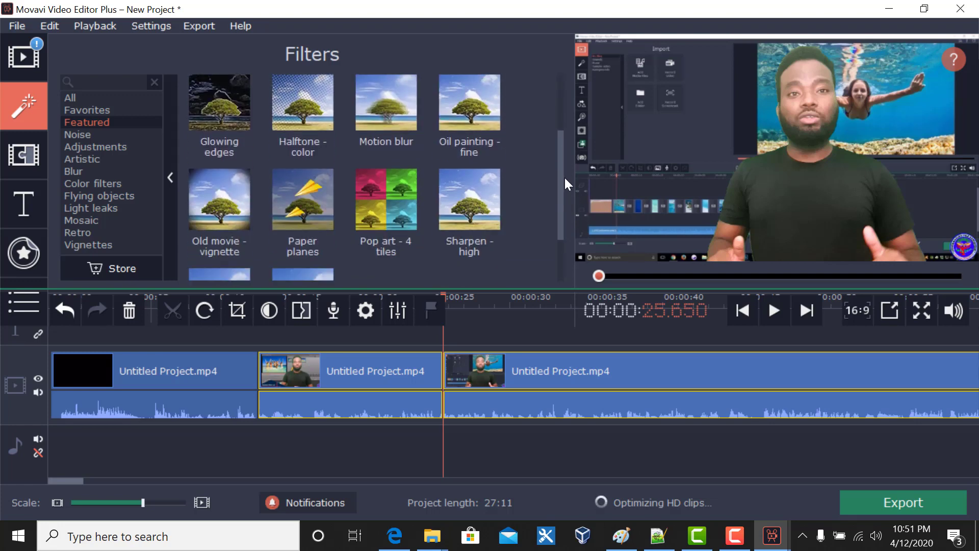
click(93, 147)
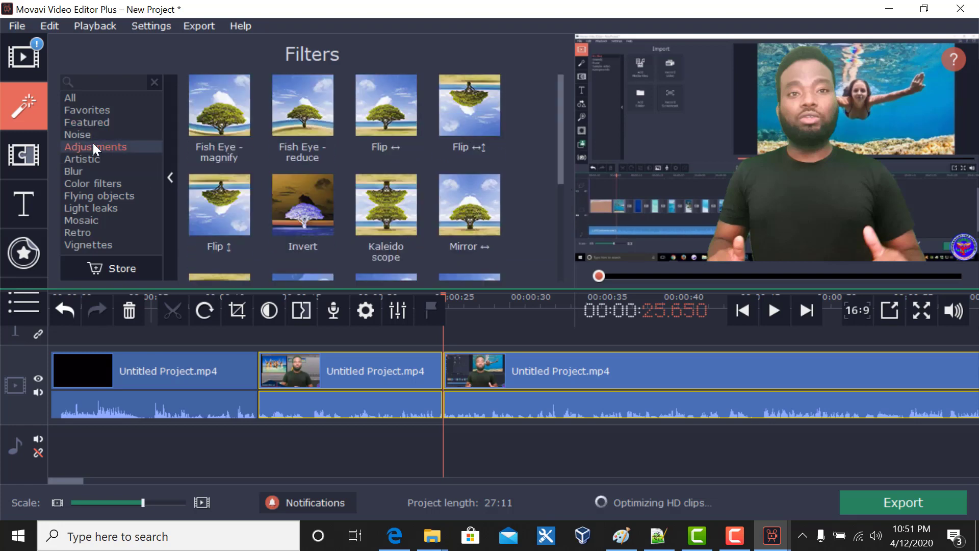
click(109, 197)
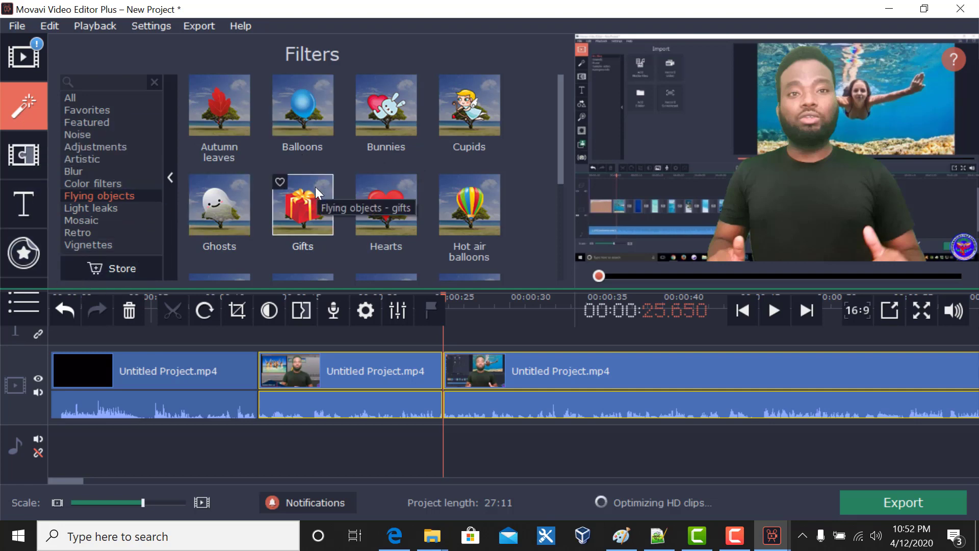
drag(468, 108, 464, 371)
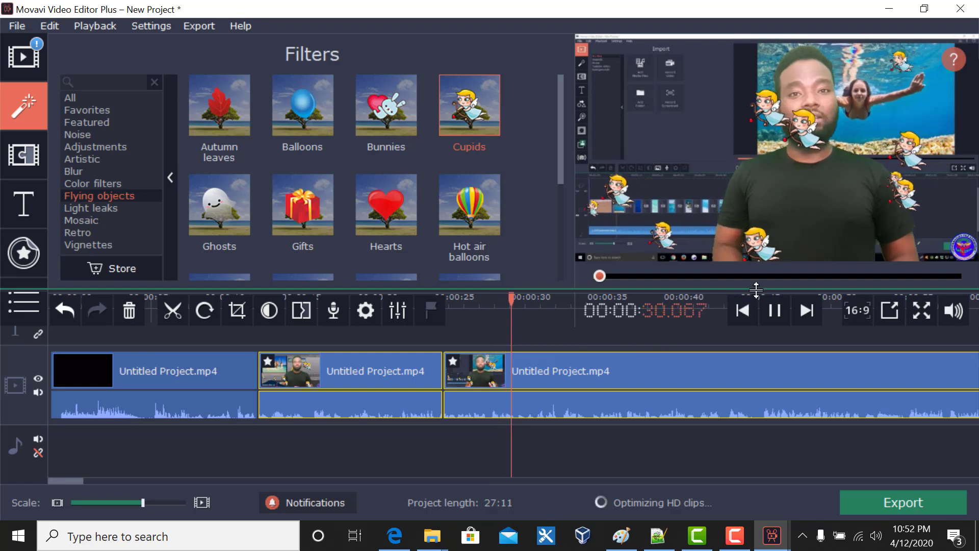
click(775, 310)
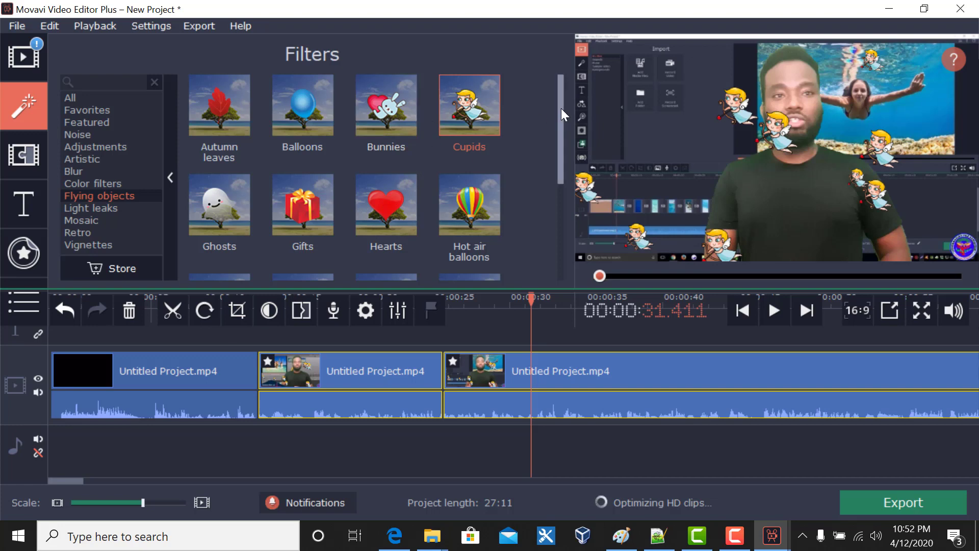
Browse the remaining Flying objects filters and undo the Cupids filter on the two clips.
drag(562, 123, 576, 215)
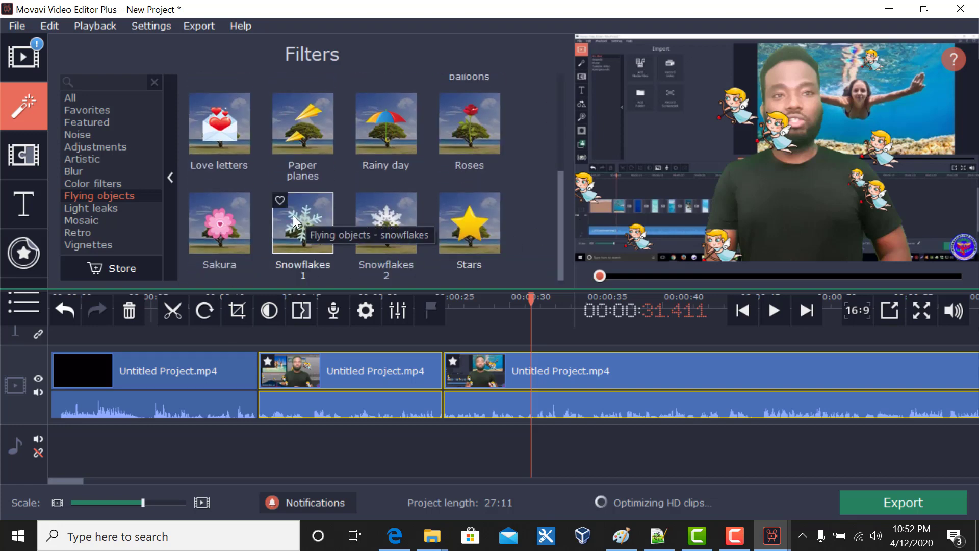
click(71, 311)
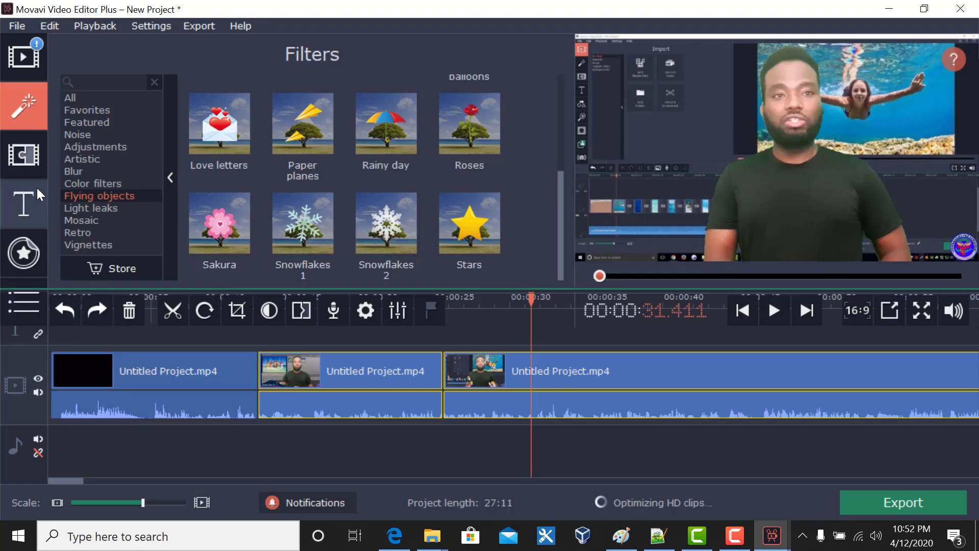
Add the Geometric Cube transition between the second and third video clips and preview it from about 24.9 to 27.9 seconds.
click(32, 145)
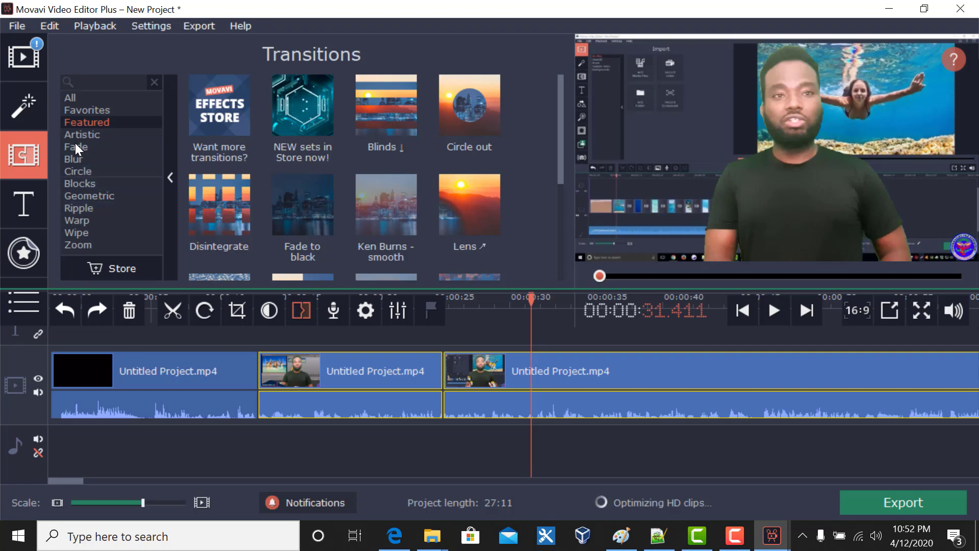
click(84, 199)
drag(563, 109, 564, 130)
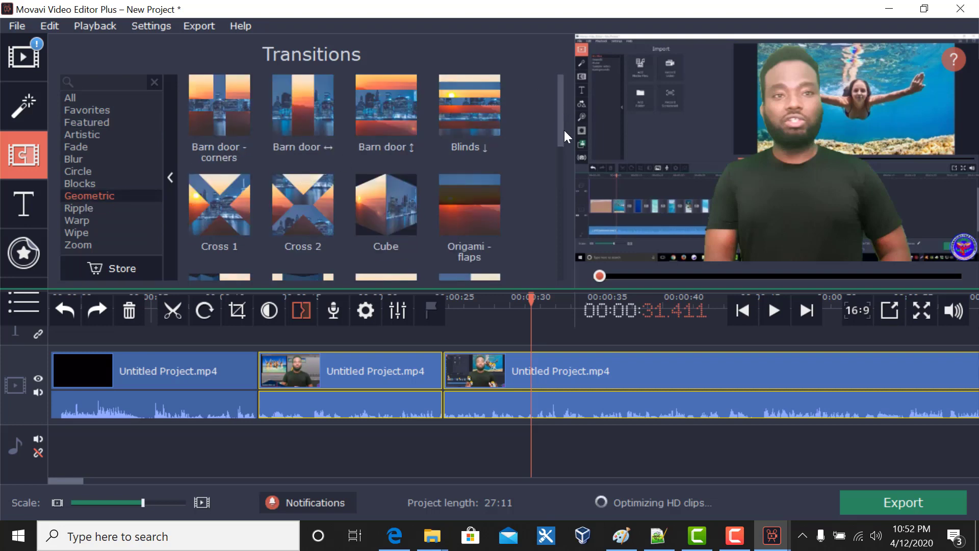
mouse_move(386, 141)
mouse_down()
mouse_move(462, 257)
mouse_move(430, 372)
mouse_up()
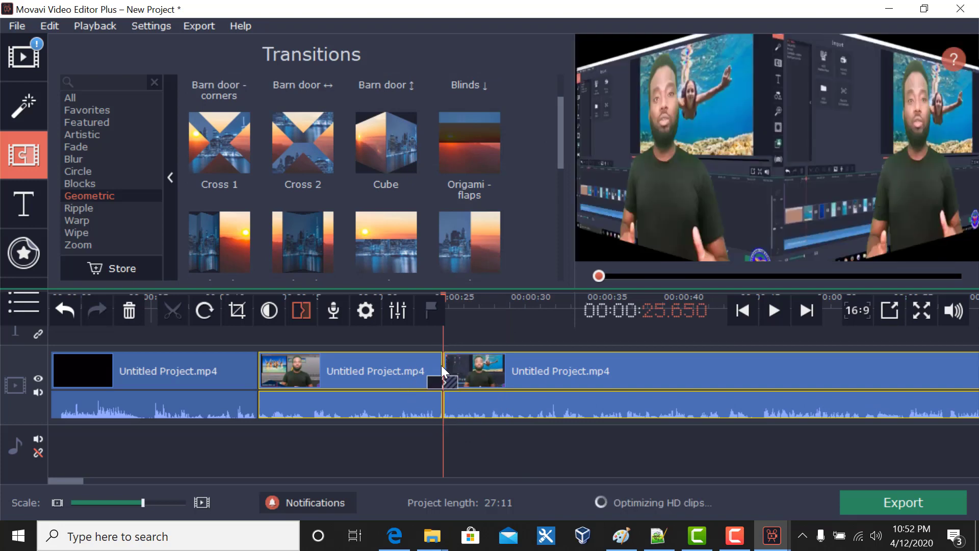
double_click(431, 363)
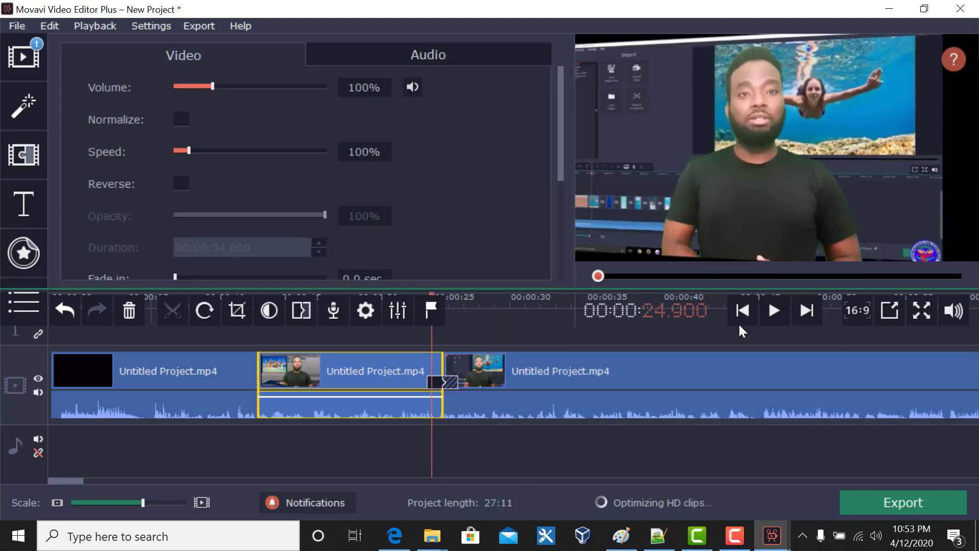
click(775, 311)
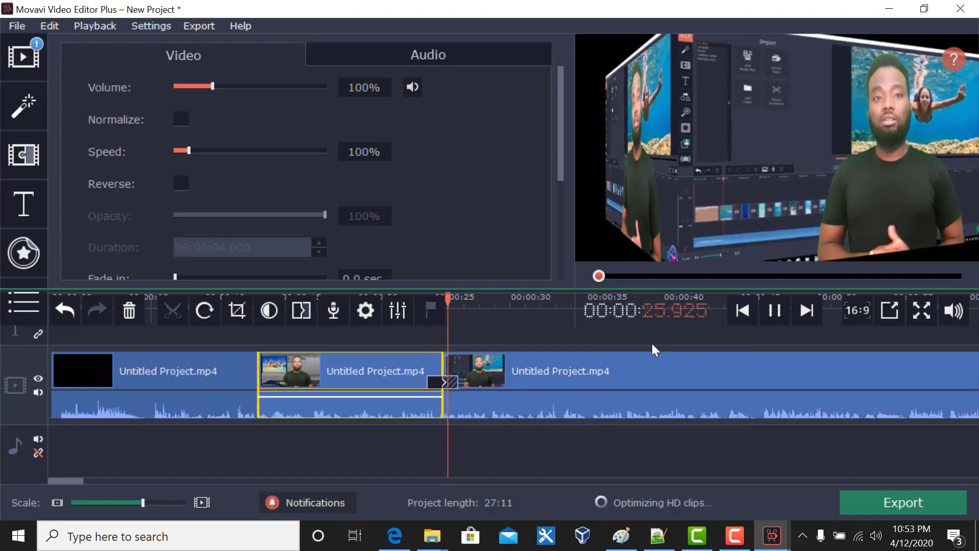
click(775, 310)
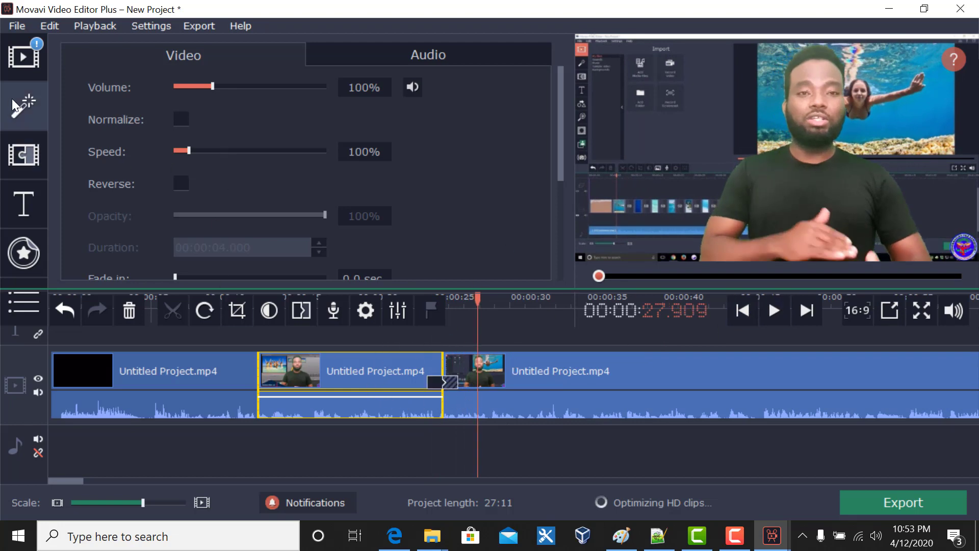
Browse the available transitions in the Geometric, Ripple and All categories.
click(39, 153)
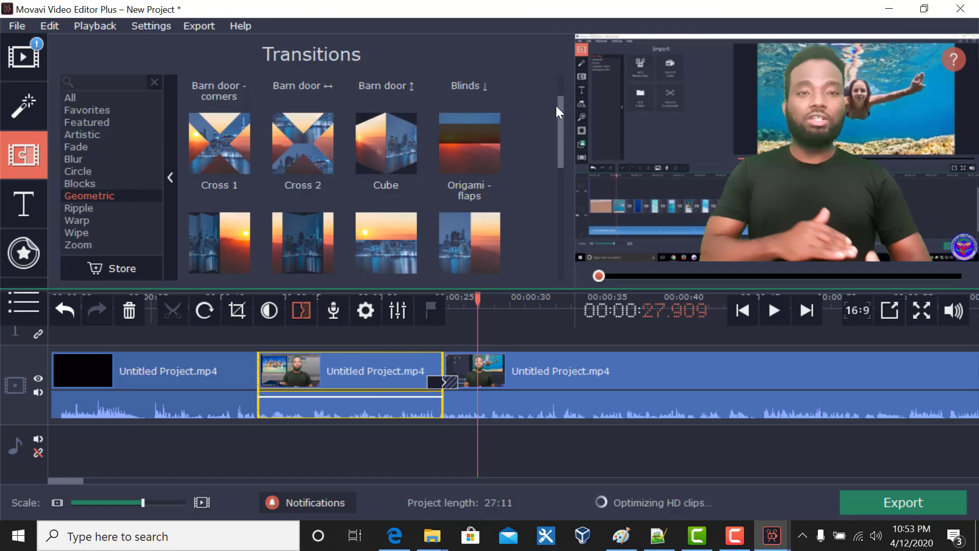
drag(562, 124, 582, 235)
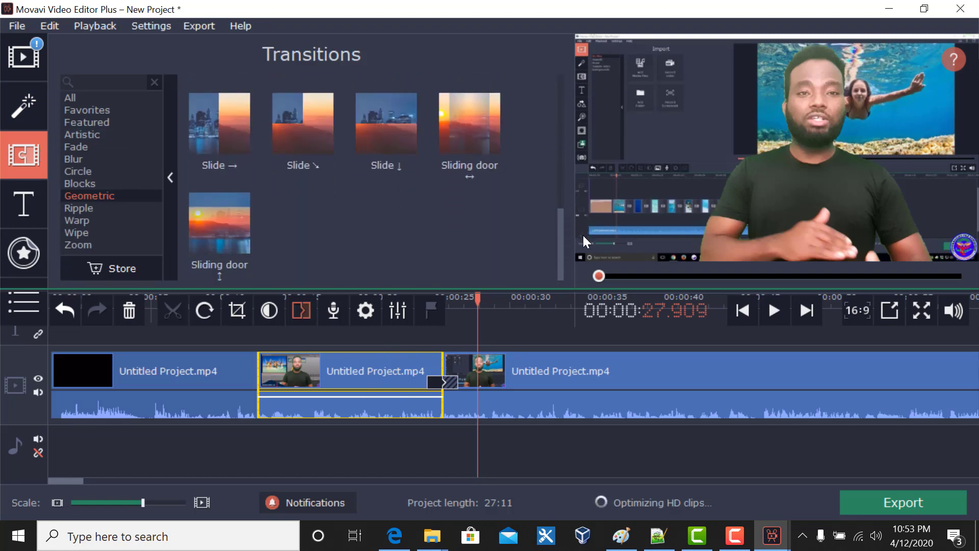
click(104, 209)
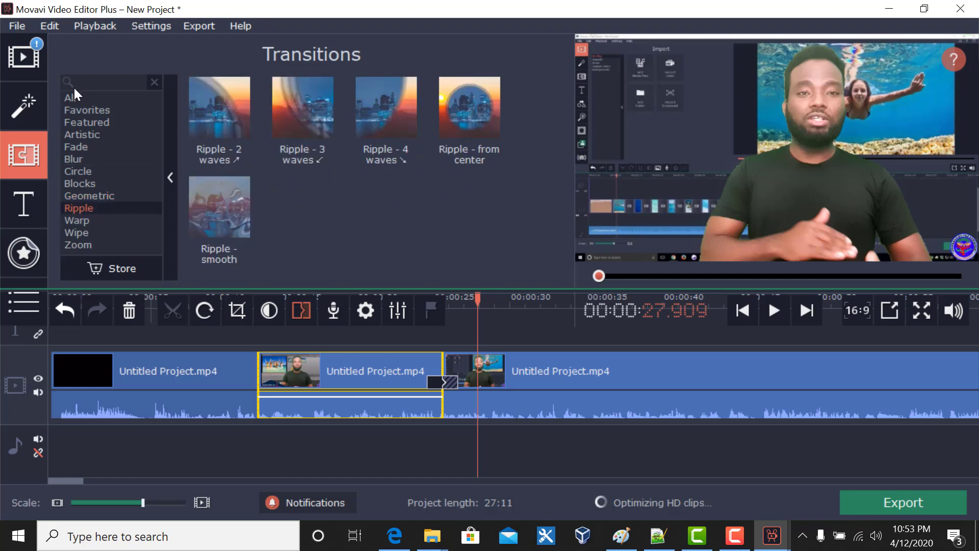
click(78, 99)
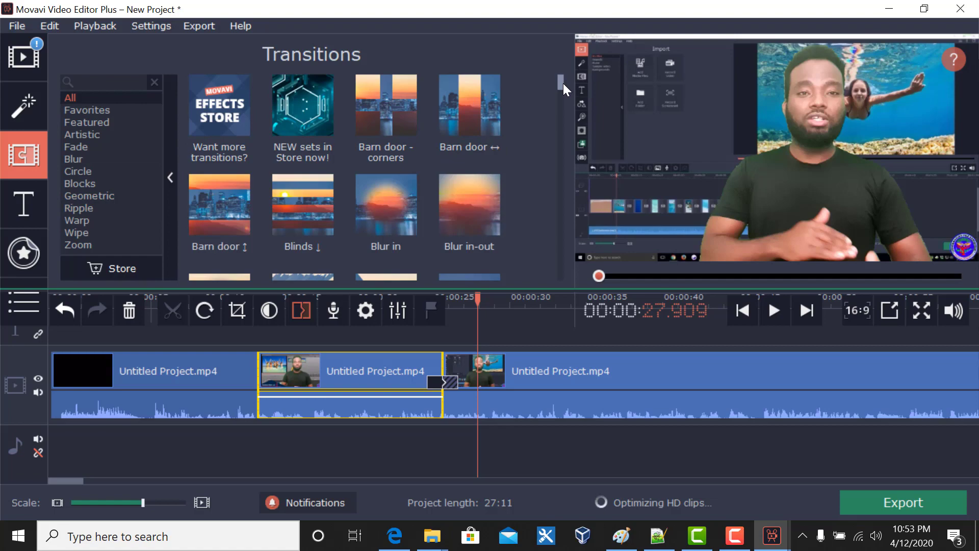
mouse_move(563, 84)
mouse_down()
mouse_move(573, 266)
mouse_move(553, 140)
mouse_move(562, 56)
mouse_move(570, 279)
mouse_move(563, 134)
mouse_up()
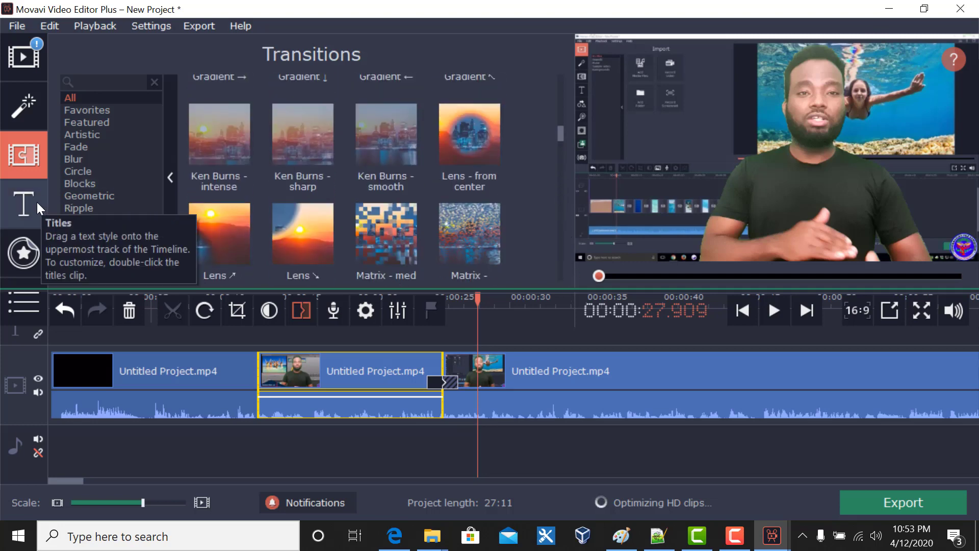
Add the Lower third intro title at about 27.9 seconds and set its main line to info4ethio.
click(17, 191)
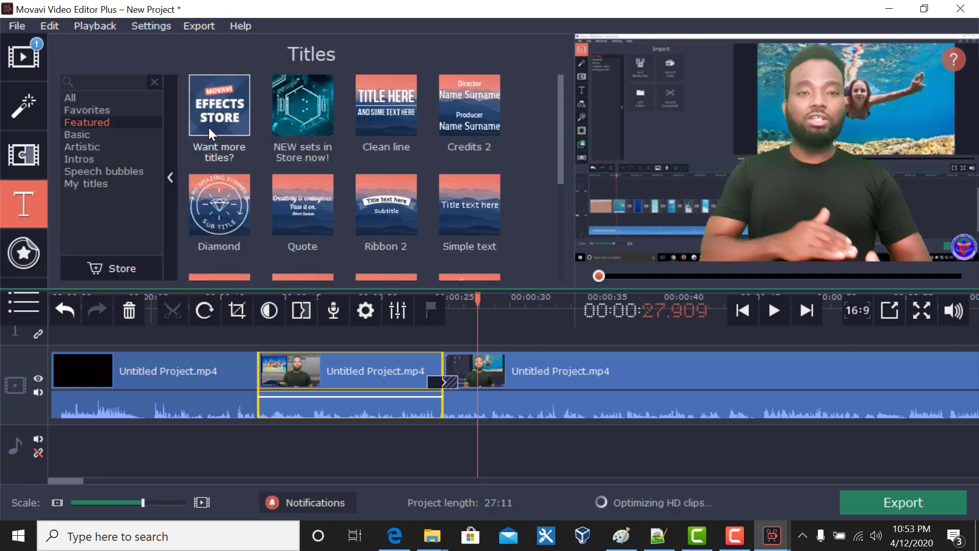
drag(559, 88, 571, 131)
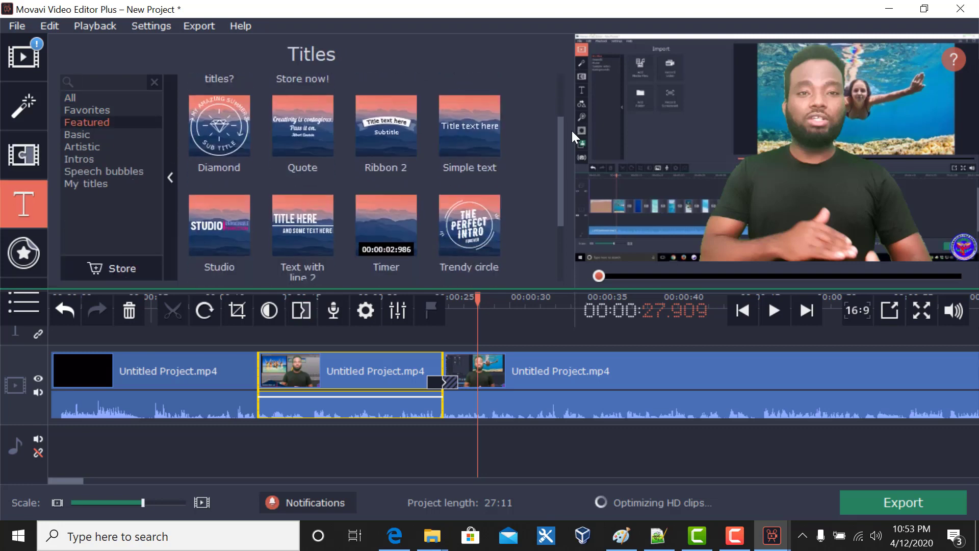
click(79, 96)
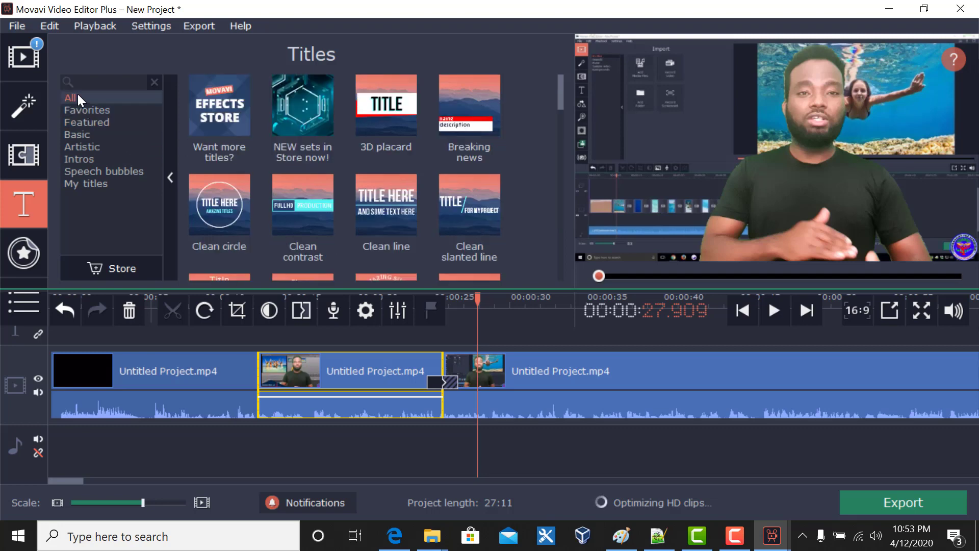
click(84, 161)
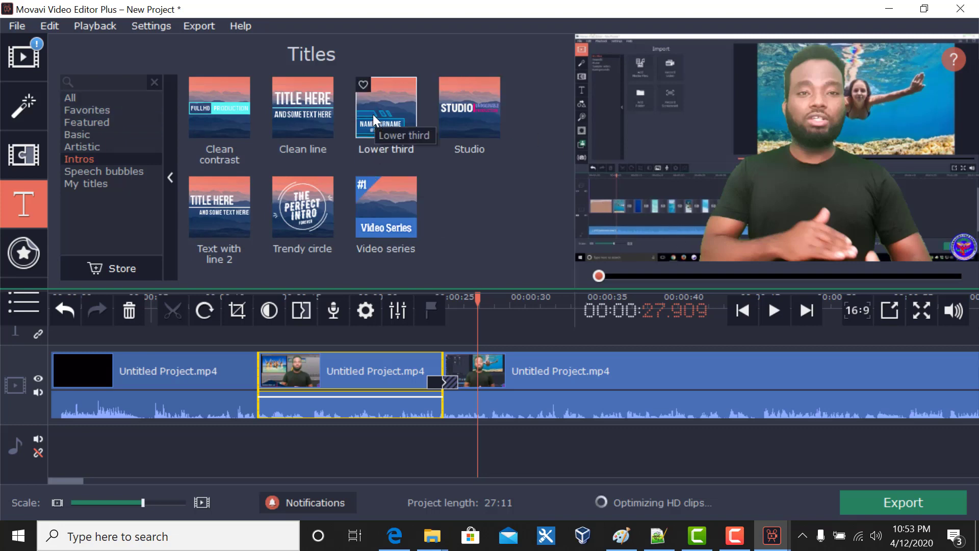
drag(372, 114, 601, 216)
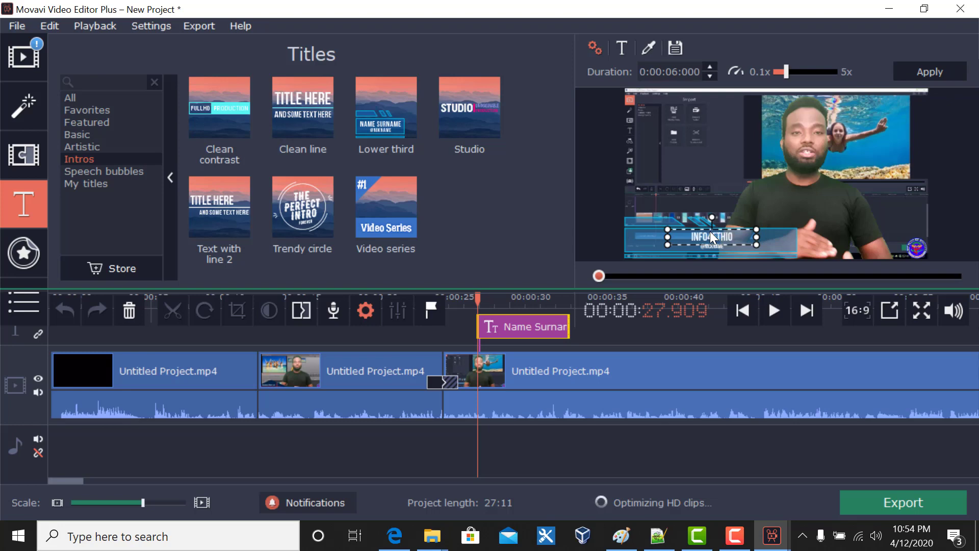
double_click(716, 247)
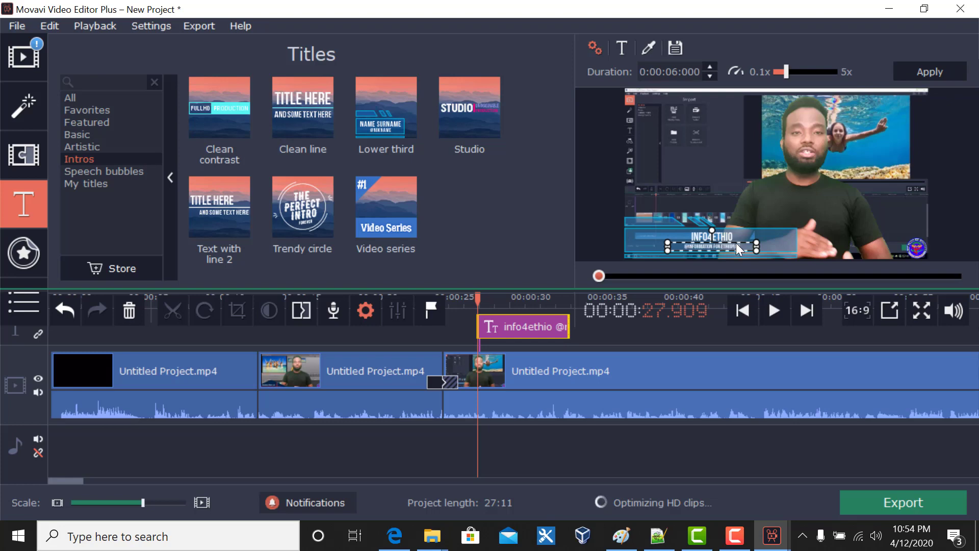
click(833, 226)
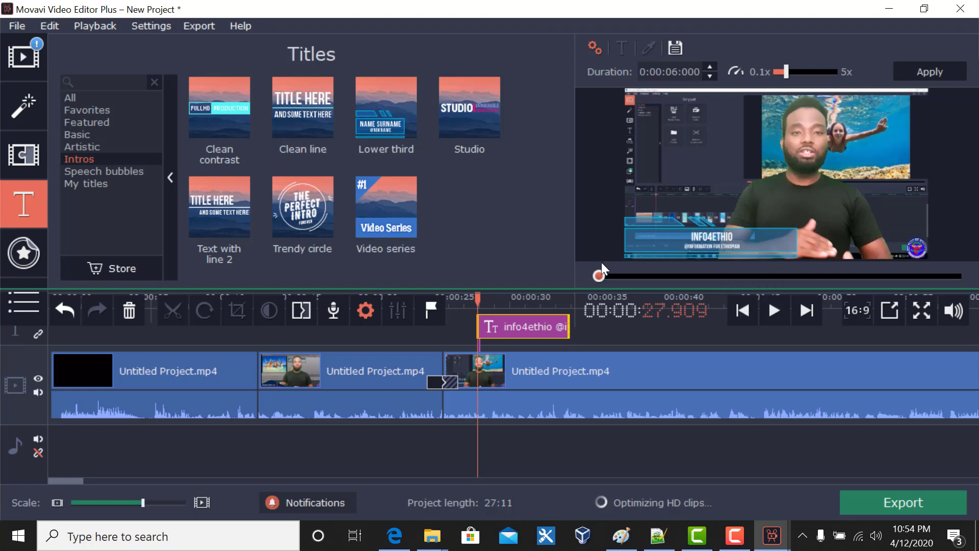
click(773, 309)
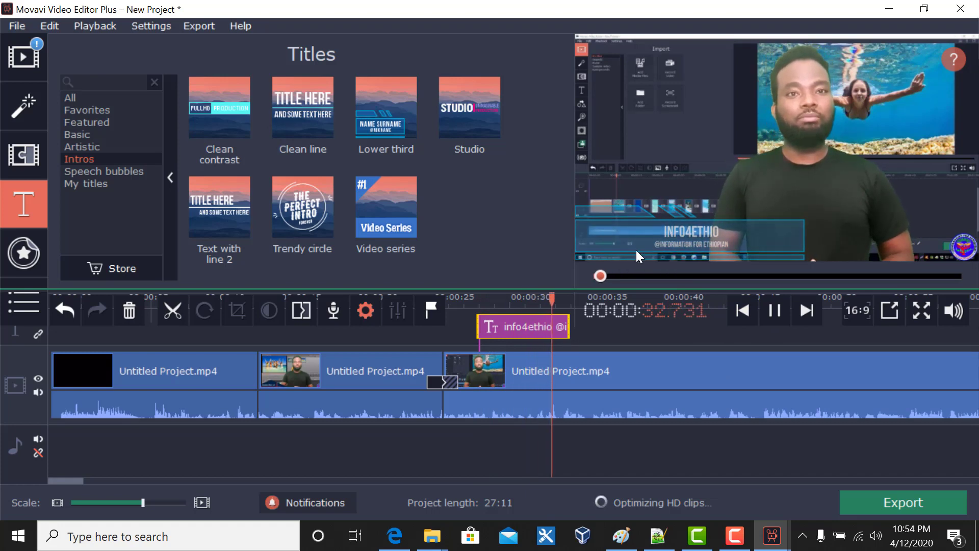
key(space)
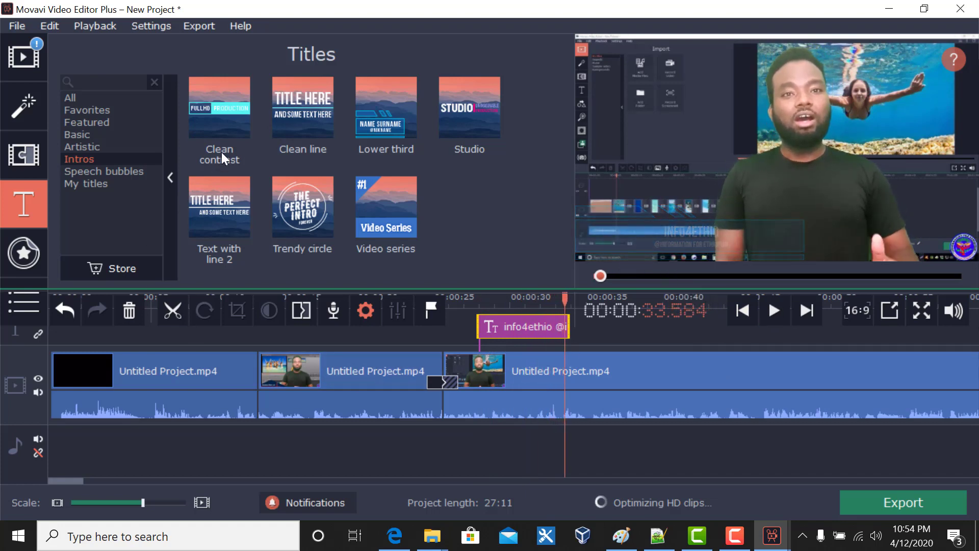
Add the Studio intro title at about 33.6 seconds and move its STUDIO text to the lower part of the frame.
drag(456, 102, 818, 227)
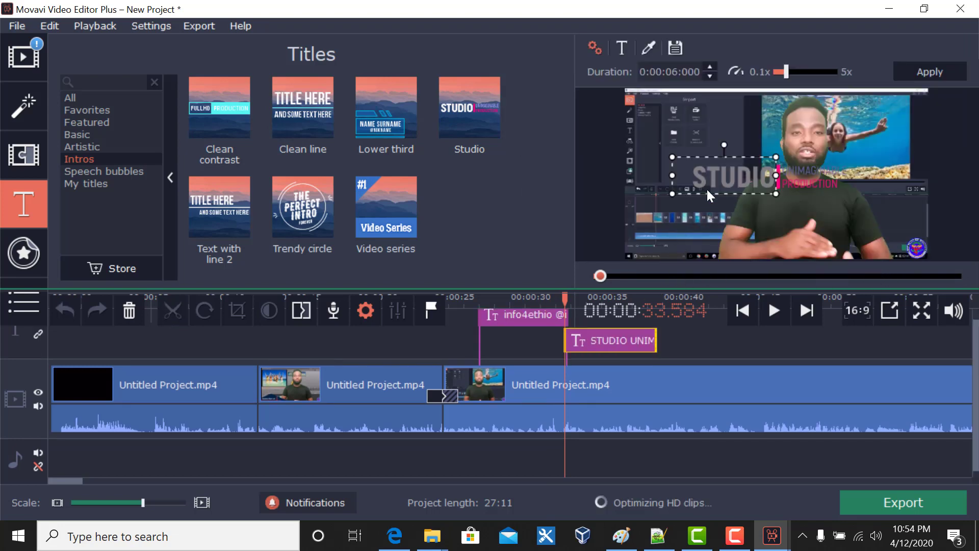
click(705, 166)
mouse_move(728, 219)
mouse_down()
mouse_move(717, 225)
mouse_move(736, 228)
mouse_up()
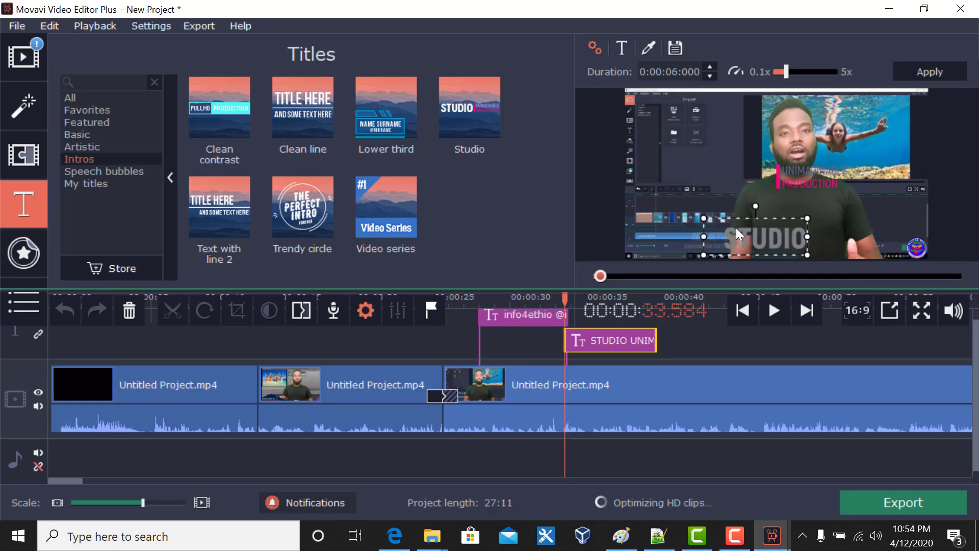
Replace the STUDIO text in the new title with ethiopia.
double_click(742, 241)
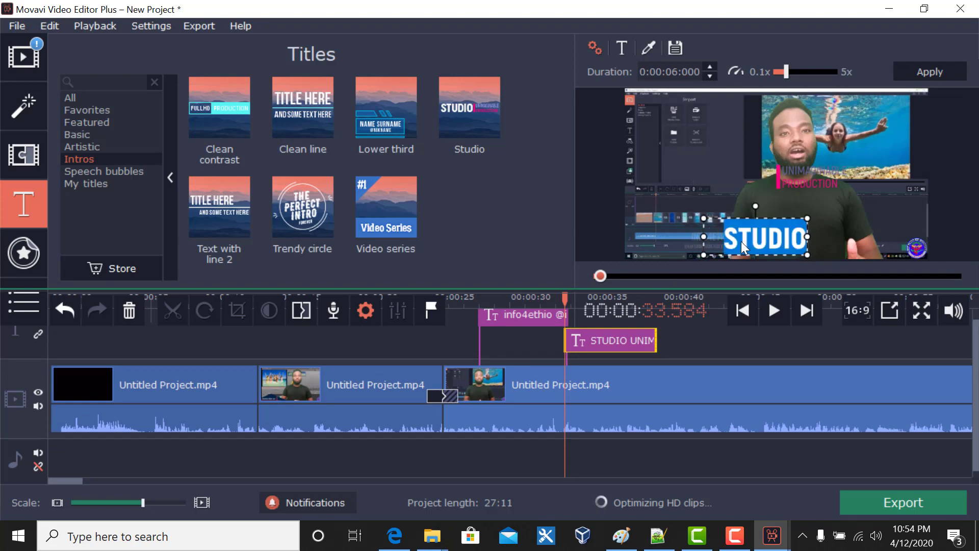
text(movie)
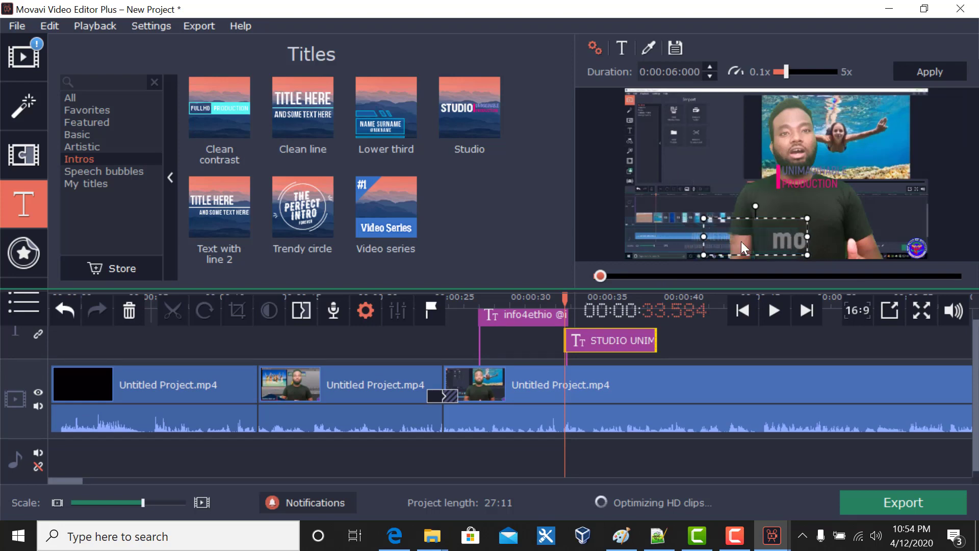
key(BackSpace)
key(BackSpace)
key(BackSpace)
key(BackSpace)
key(BackSpace)
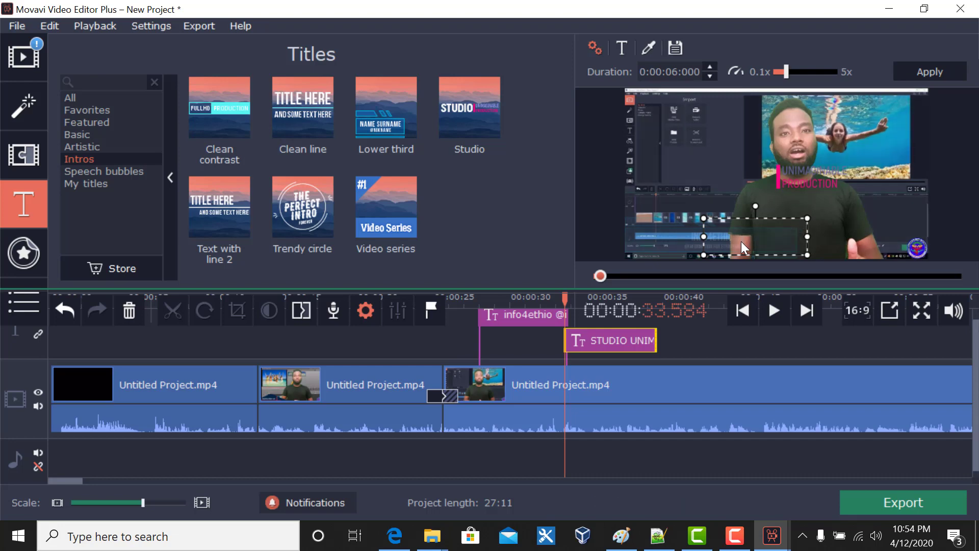
text(ethiopia)
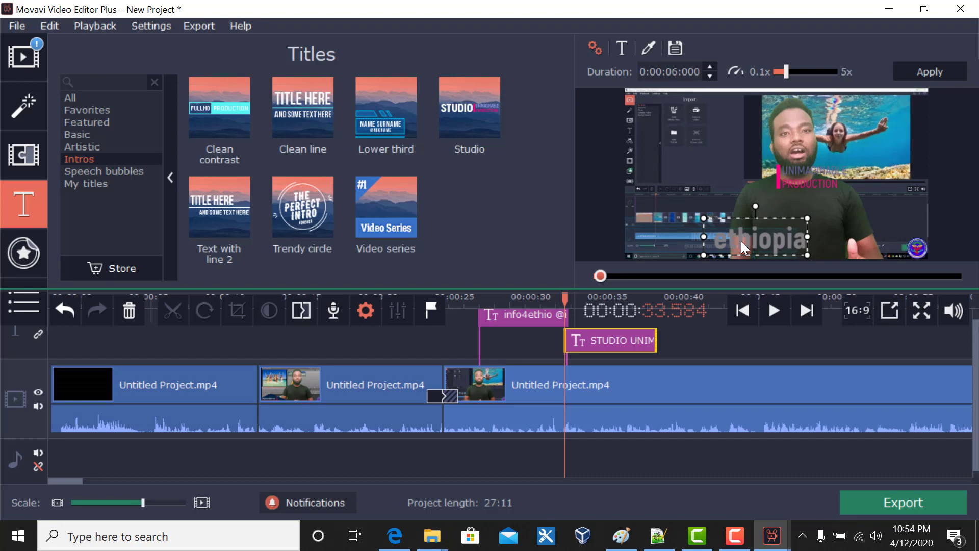
click(852, 222)
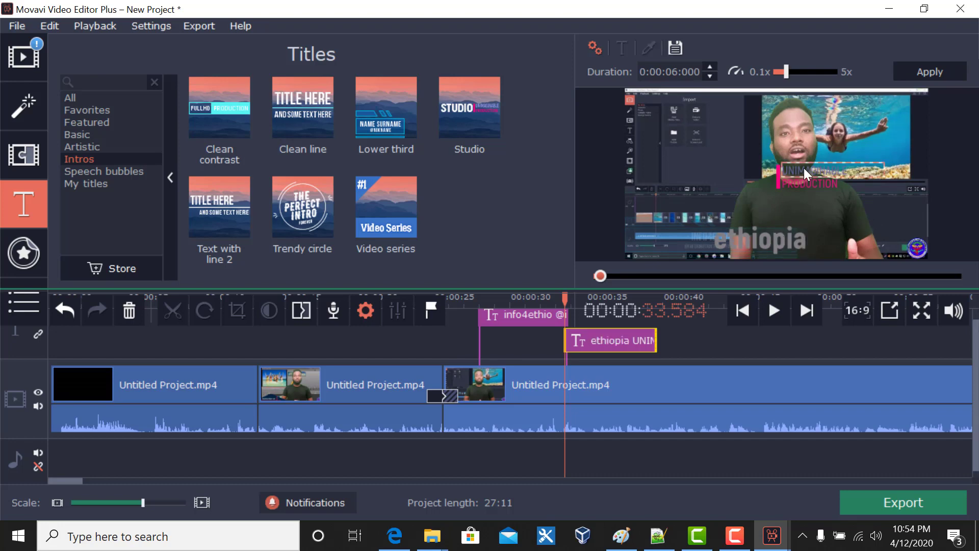
Move the title's UNIMAGINABLE line, PRODUCTION line and pink bar down to the ethiopia text.
drag(804, 168, 825, 237)
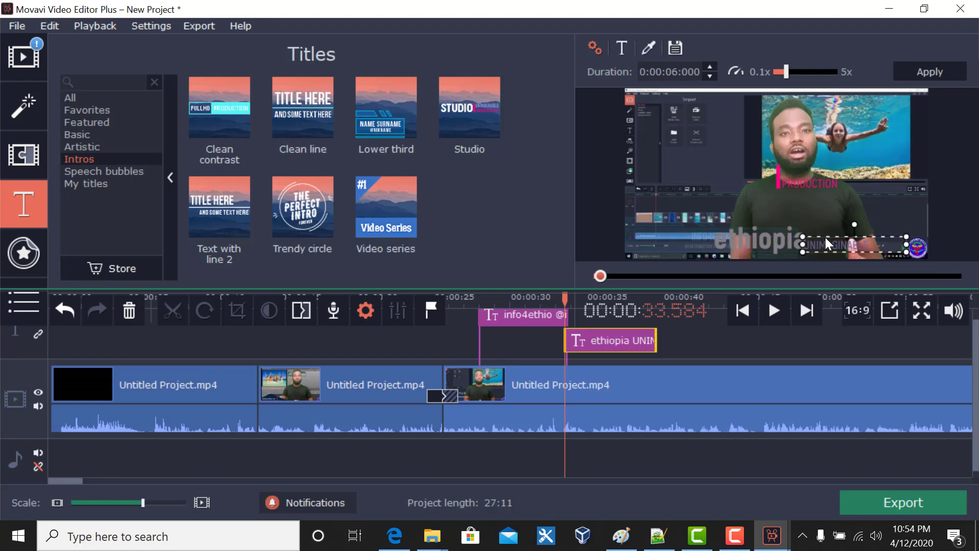
drag(804, 177, 835, 223)
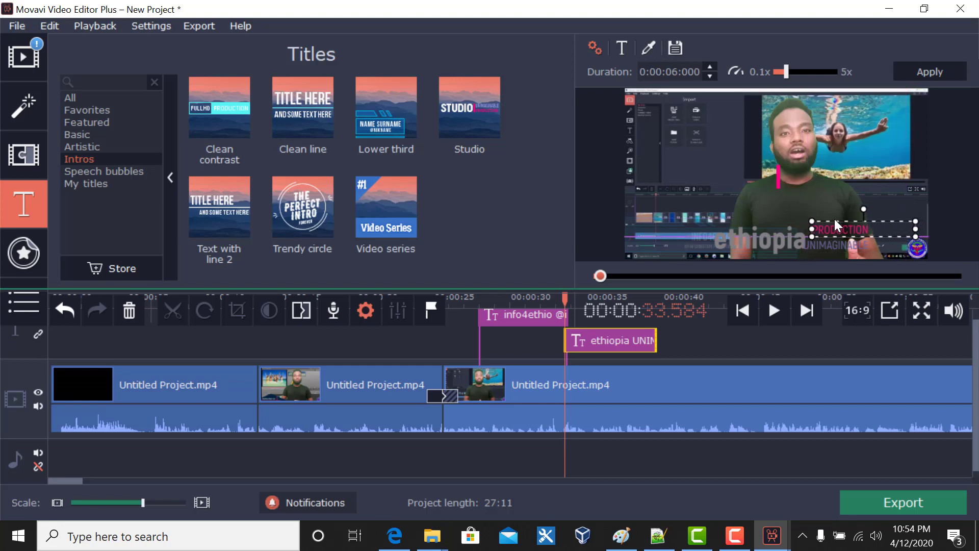
drag(778, 176, 733, 240)
Shift ethiopia left, place the pink bar right beside it, and align the UNIMAGINABLE and PRODUCTION lines next to the bar.
click(752, 237)
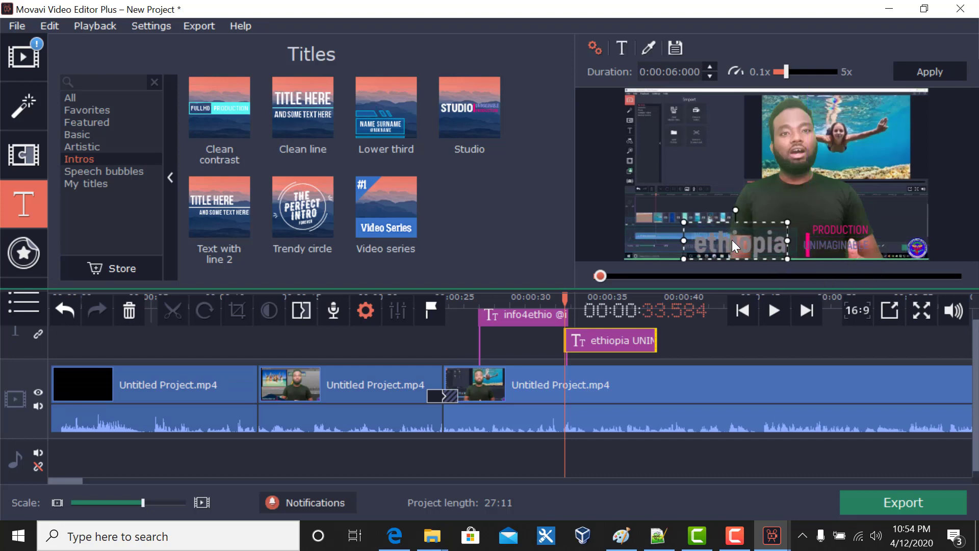
drag(809, 258, 796, 254)
click(822, 245)
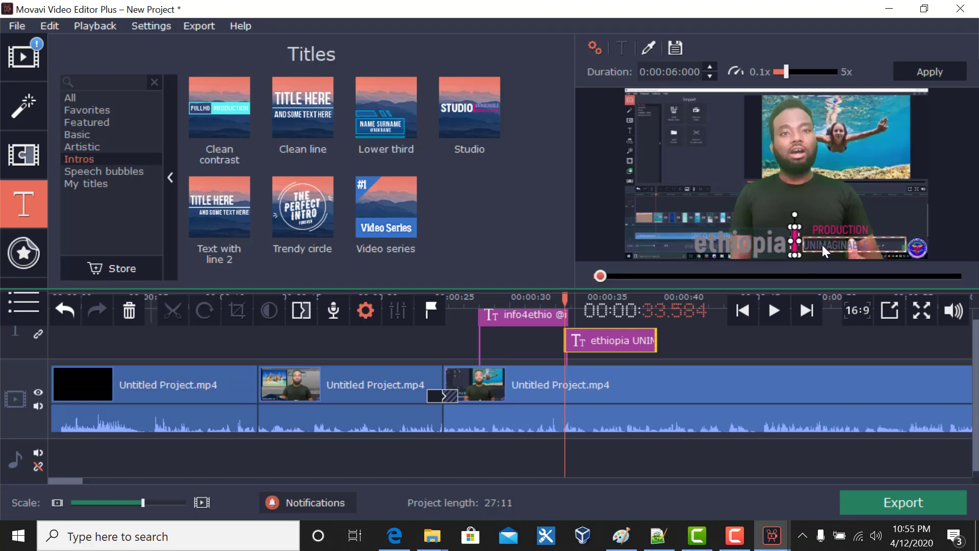
click(828, 229)
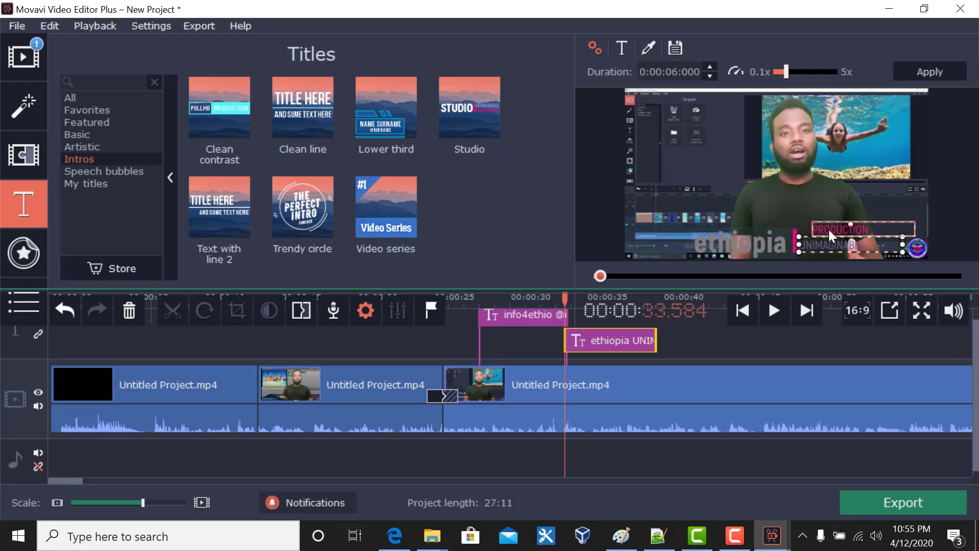
drag(831, 227, 822, 229)
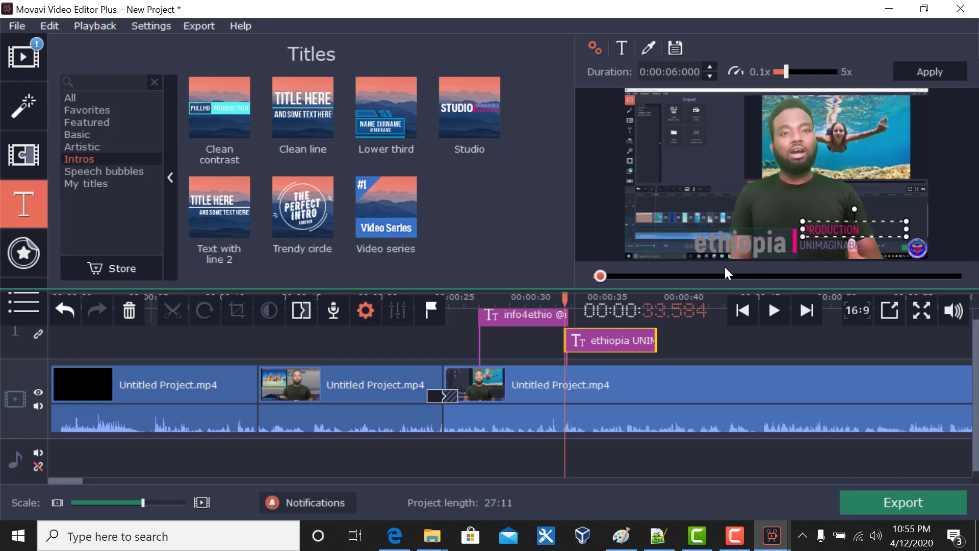
Play back the ethiopia title from its start twice to check its animation, pausing near the end.
click(774, 336)
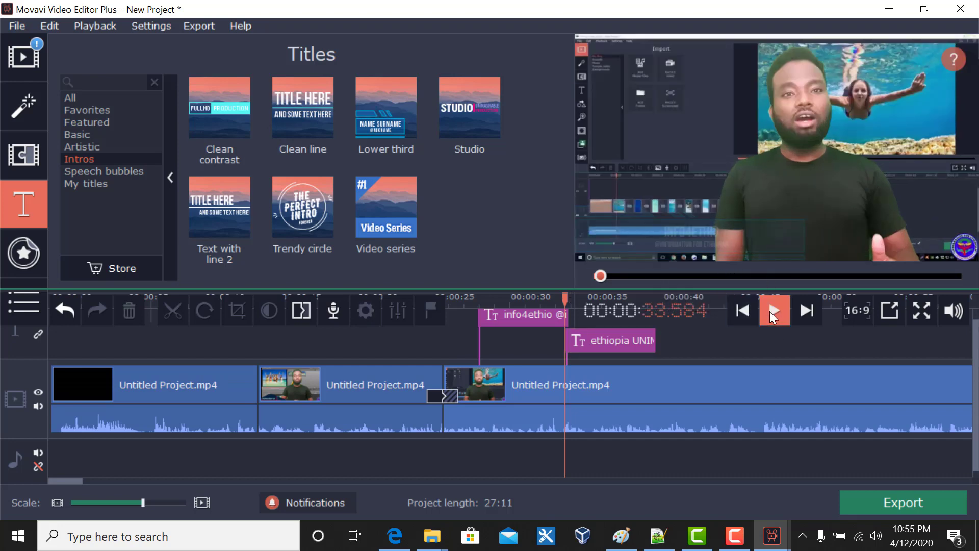
click(771, 311)
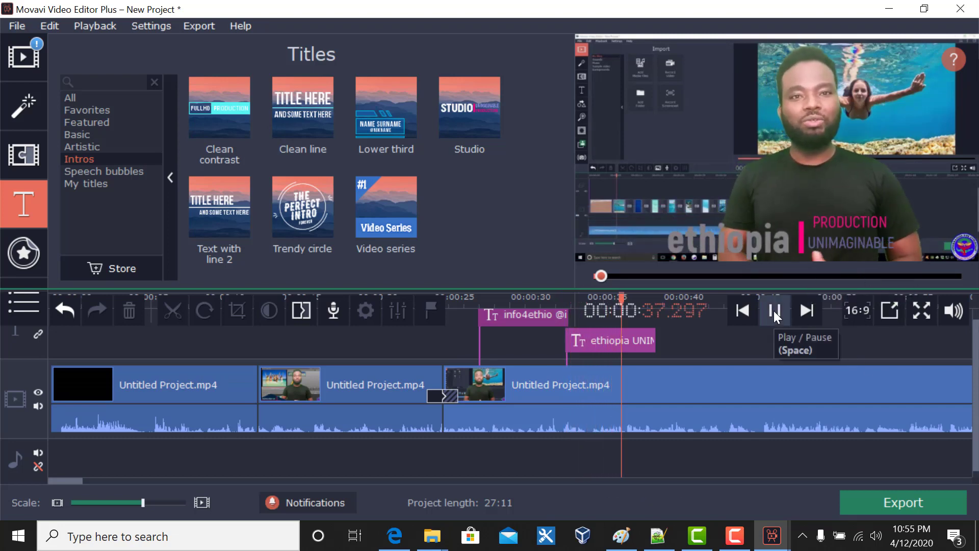
click(774, 310)
click(776, 310)
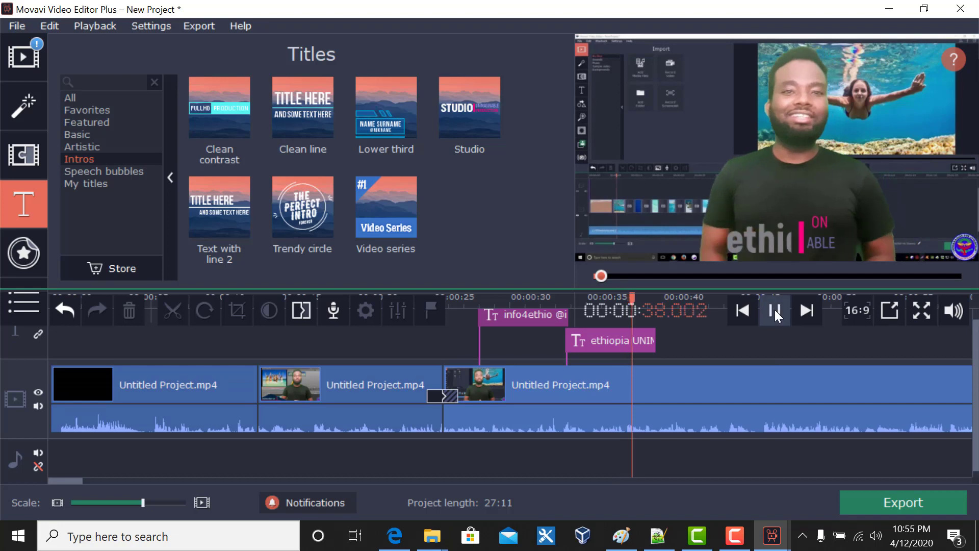
click(570, 342)
click(570, 342)
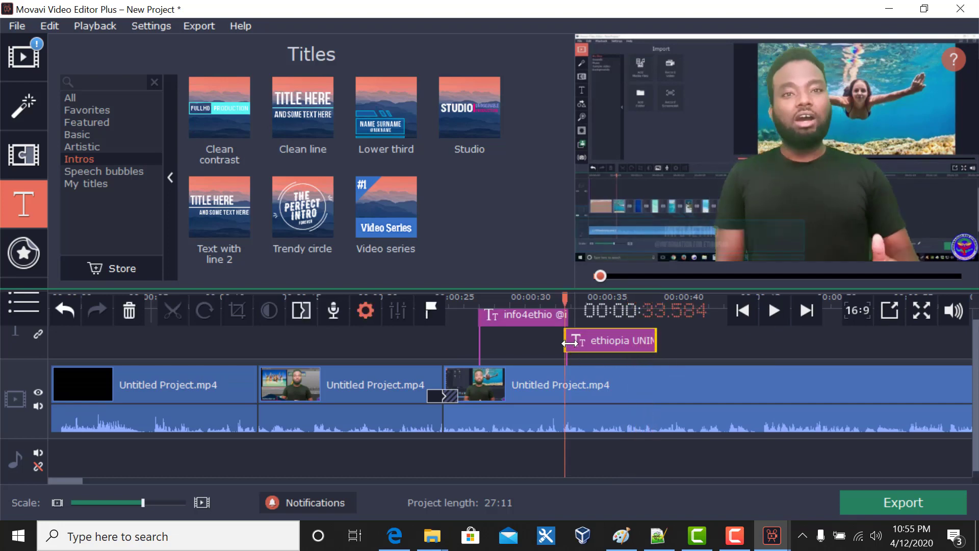
click(778, 311)
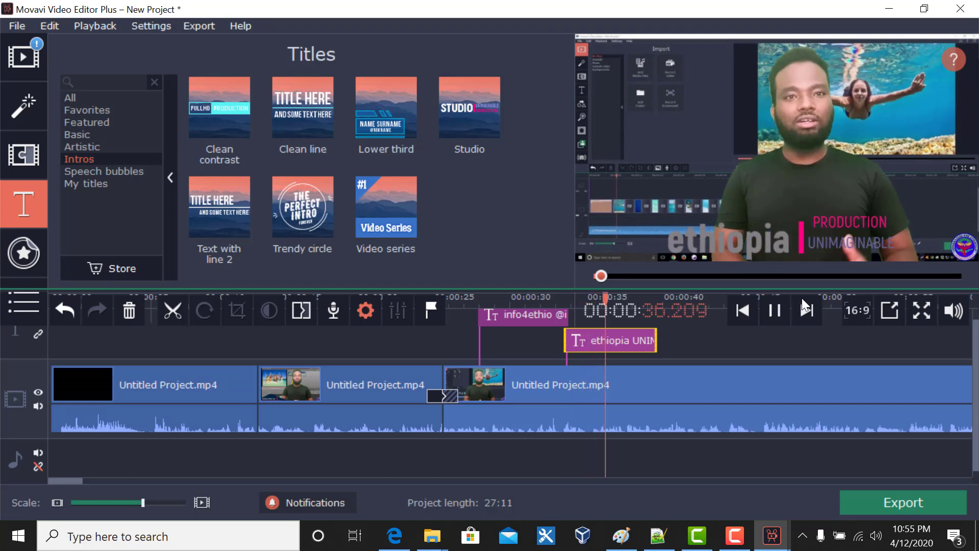
click(776, 307)
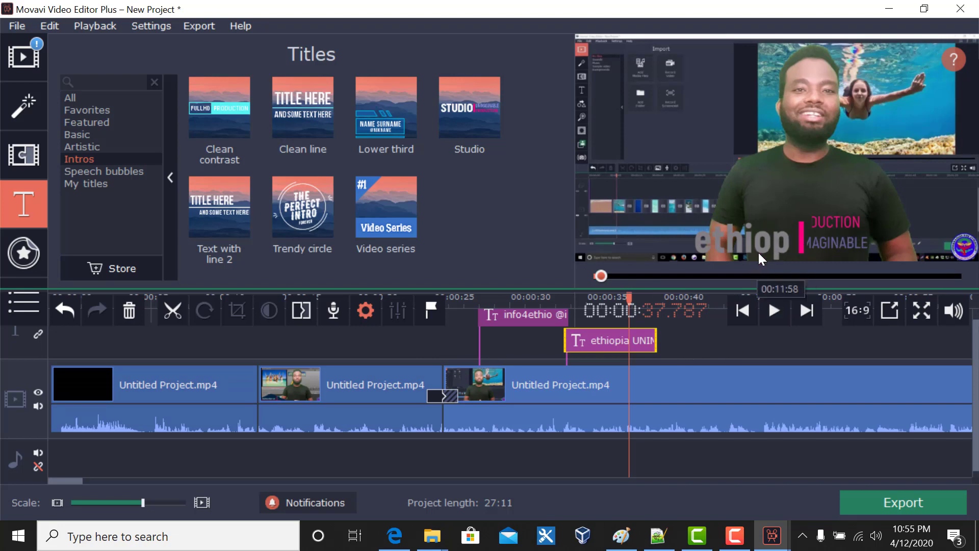
Add the Speech bubble 2 title at about 37.8 seconds, move the bubble over the man's shoulder and place its text inside as selam.
click(112, 171)
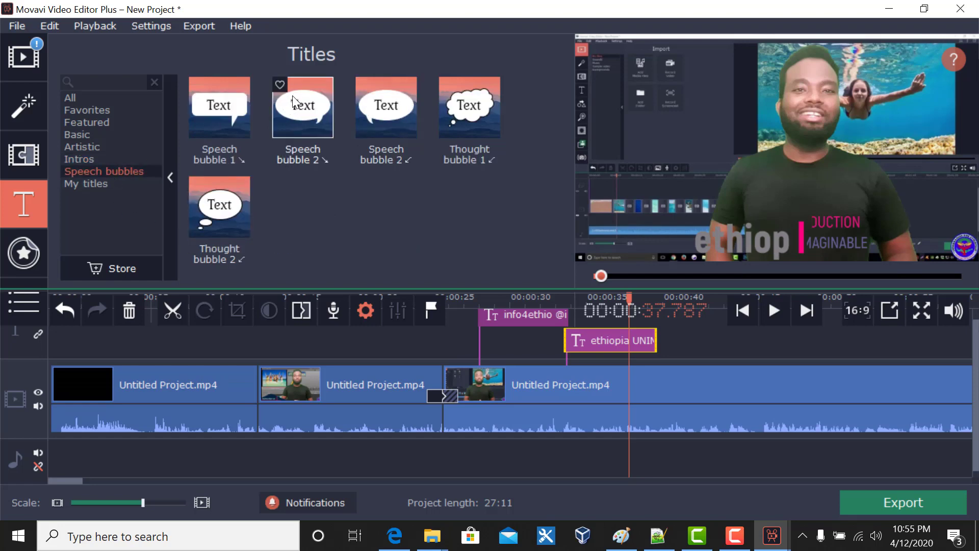
drag(292, 96, 661, 86)
drag(643, 154, 681, 157)
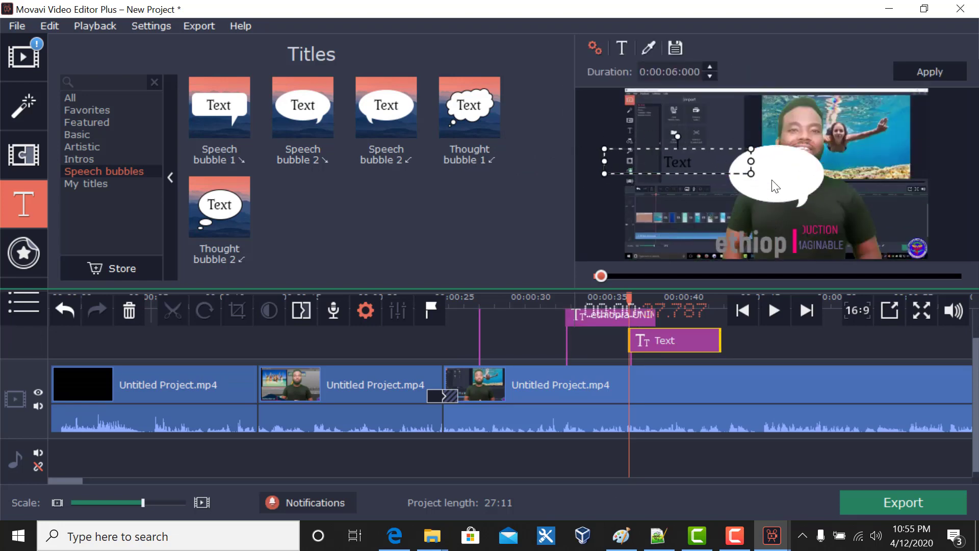
drag(810, 185, 871, 207)
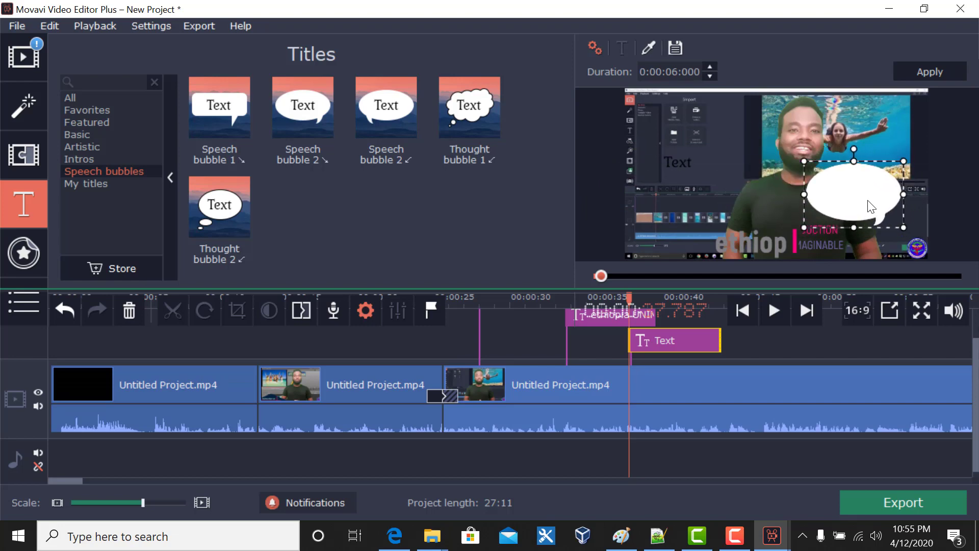
drag(671, 163, 844, 196)
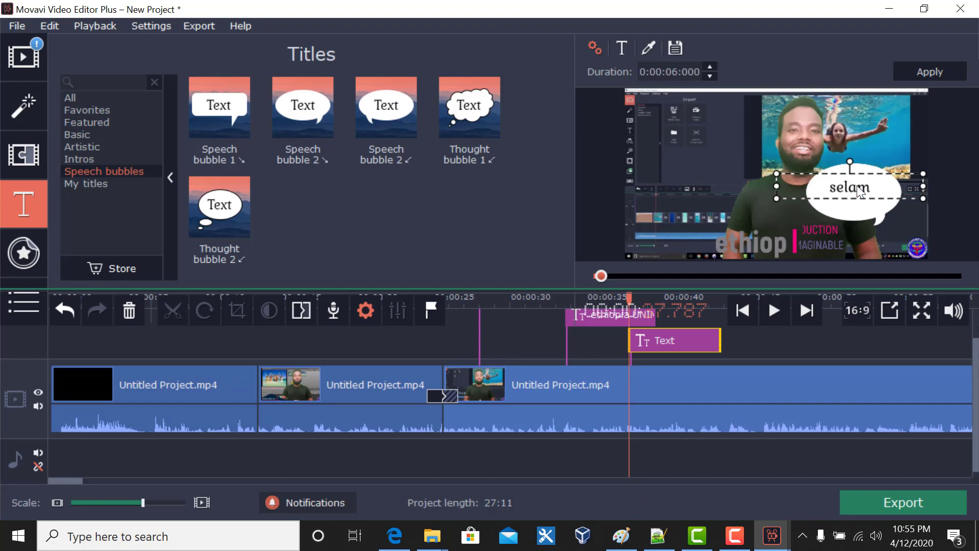
Stretch and rotate the selam speech bubble so its tail points at the man's mouth, and preview it.
click(876, 221)
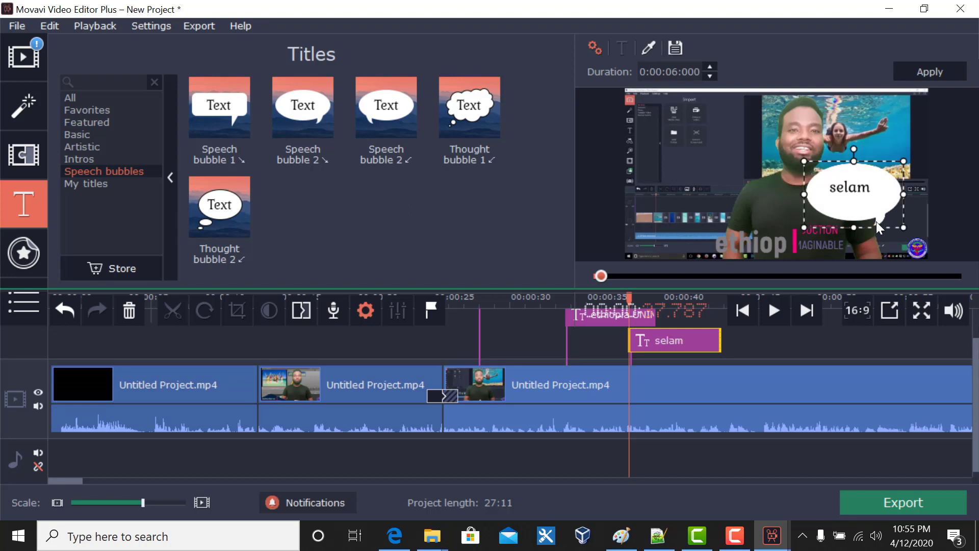
mouse_move(856, 228)
mouse_down()
mouse_move(857, 250)
mouse_move(855, 233)
mouse_up()
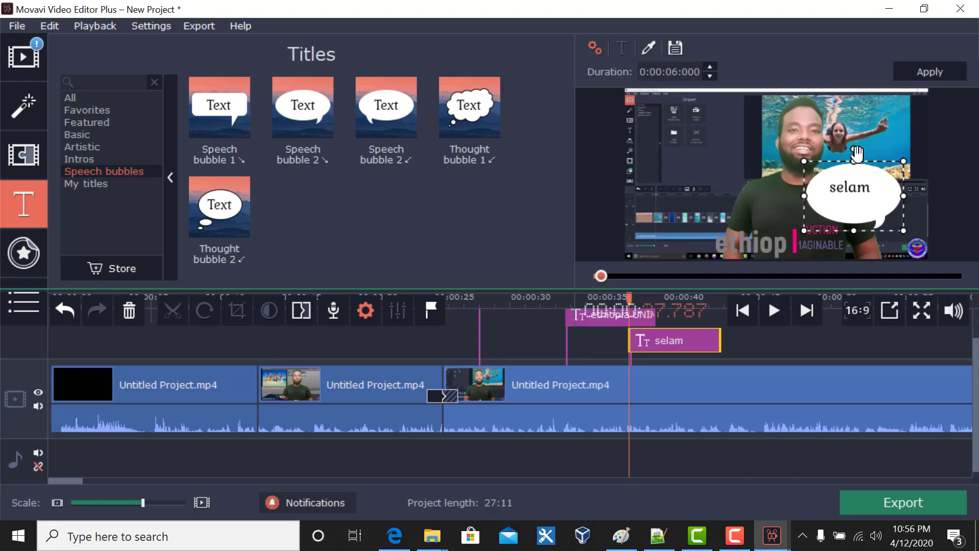
drag(856, 152, 892, 275)
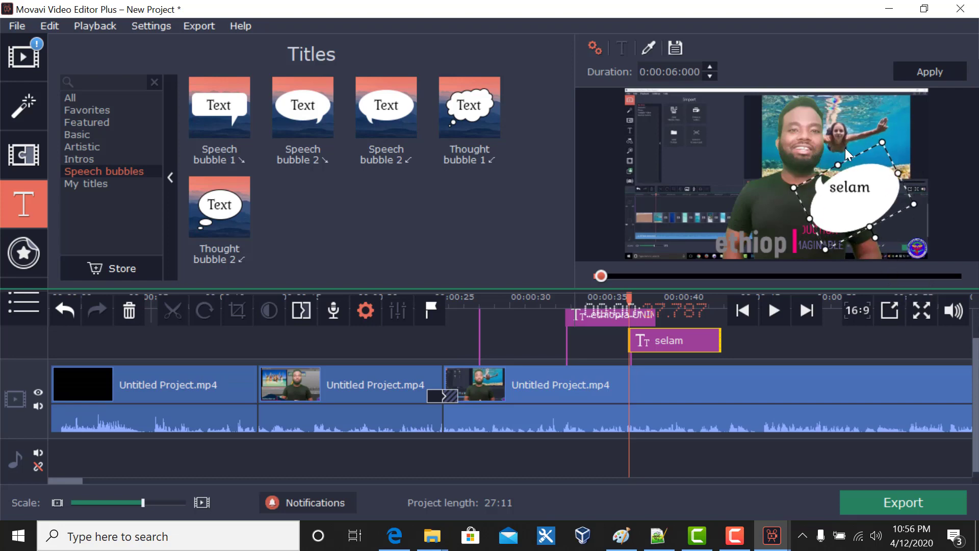
drag(837, 169, 823, 146)
click(905, 148)
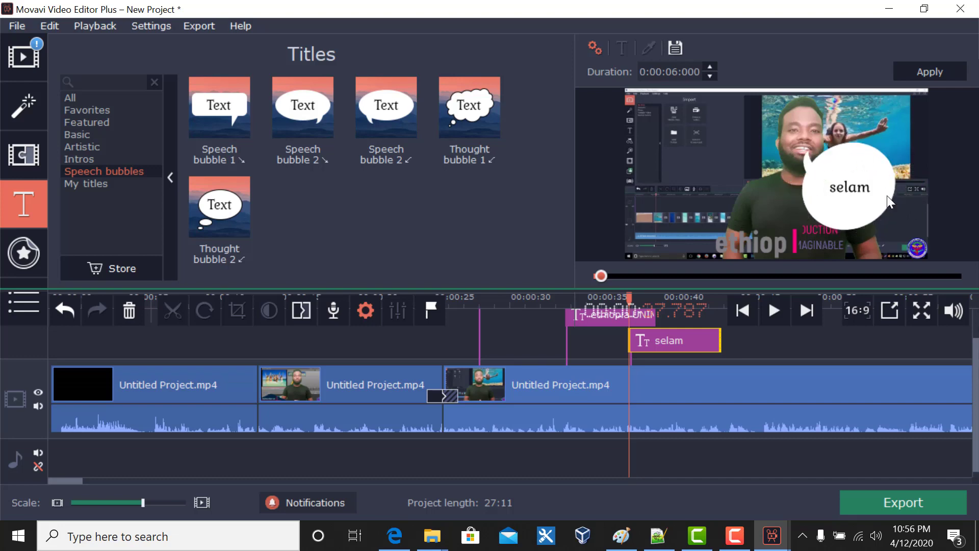
click(776, 305)
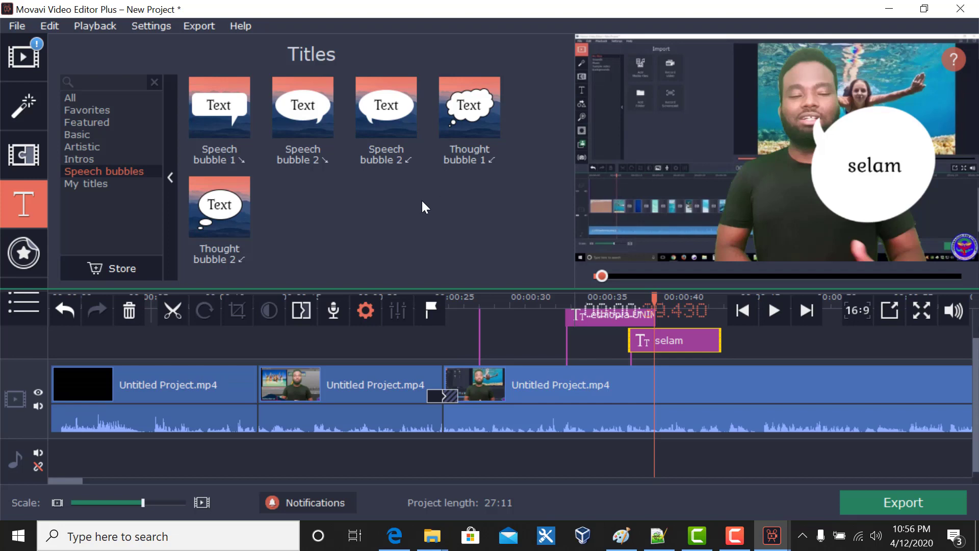
Undo the addition of the selam speech bubble and show the Artistic titles.
click(90, 145)
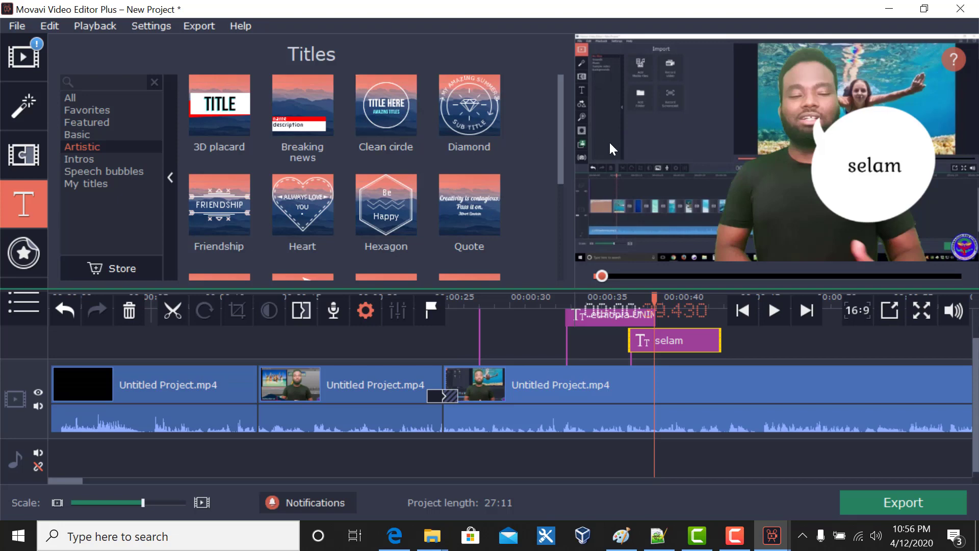
key(ctrl+z)
key(ctrl+z)
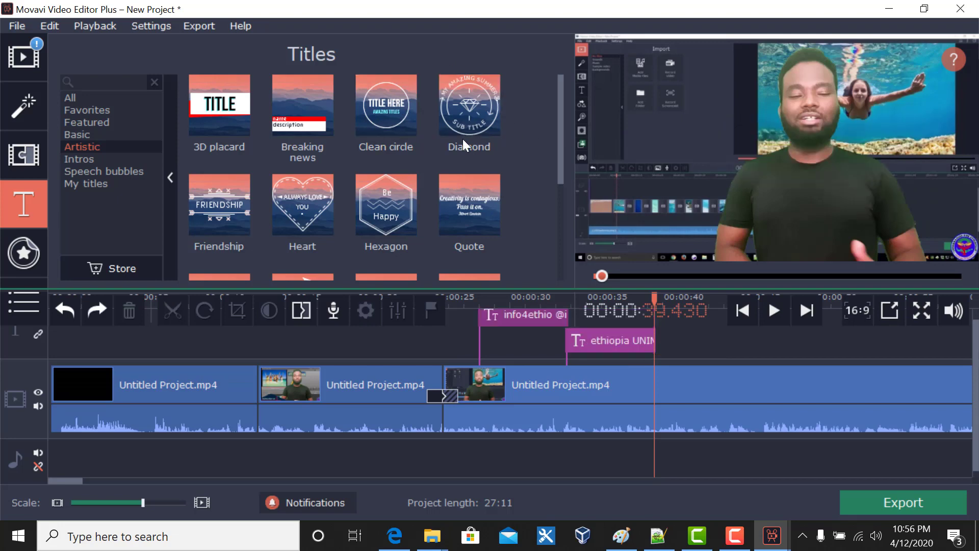
Try the Diamond title at about 39.4 seconds, play it back and undo its addition.
drag(463, 139, 647, 223)
key(space)
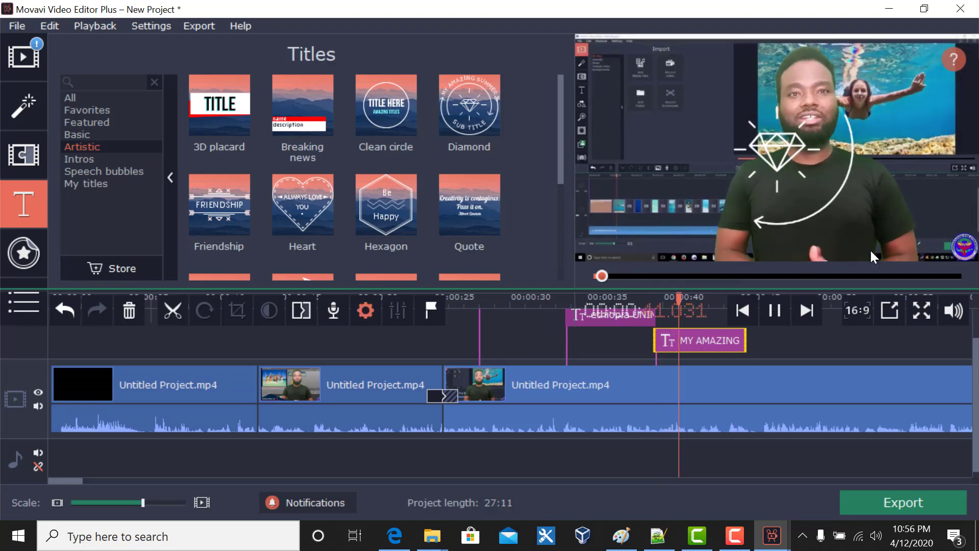
click(763, 317)
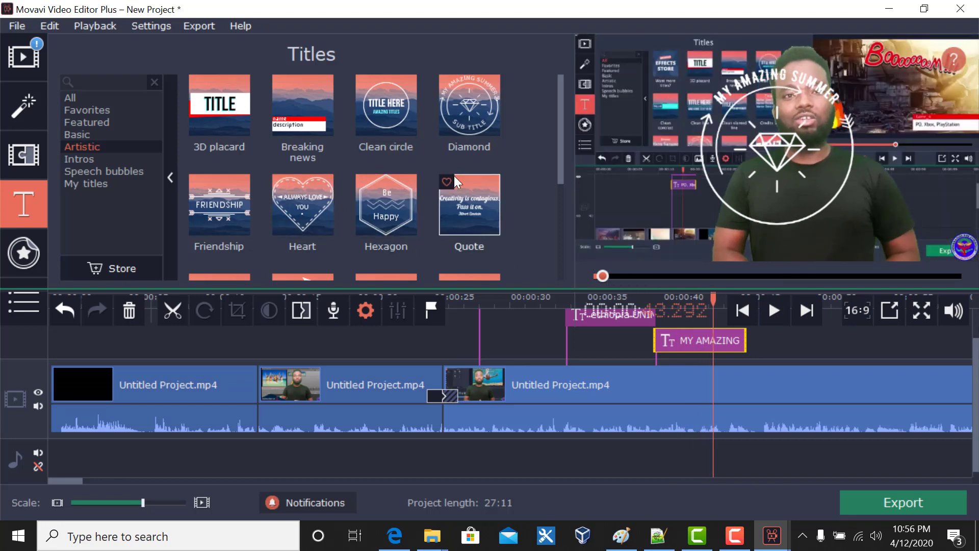
key(ctrl+z)
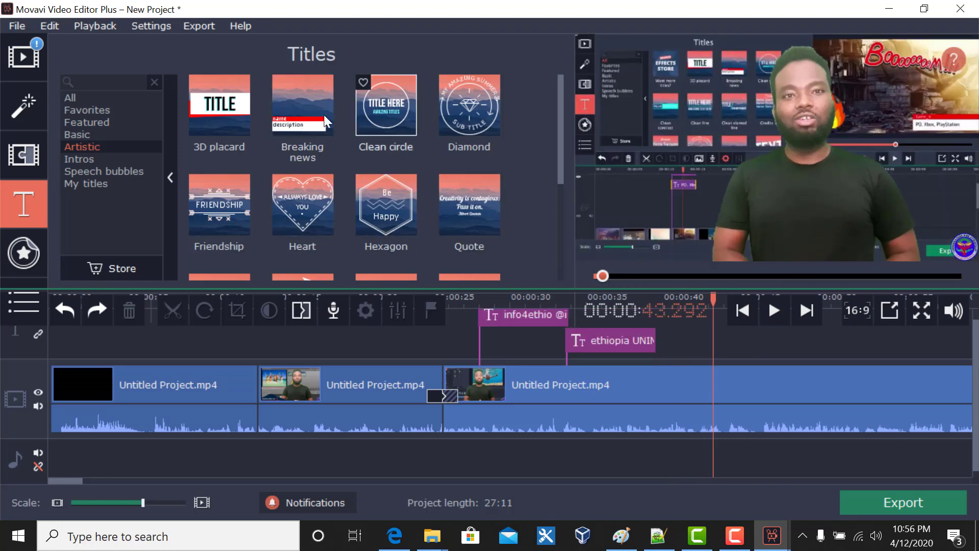
Add the Breaking news title at about 43.3 seconds and preview it with the video track muted.
drag(285, 120, 648, 244)
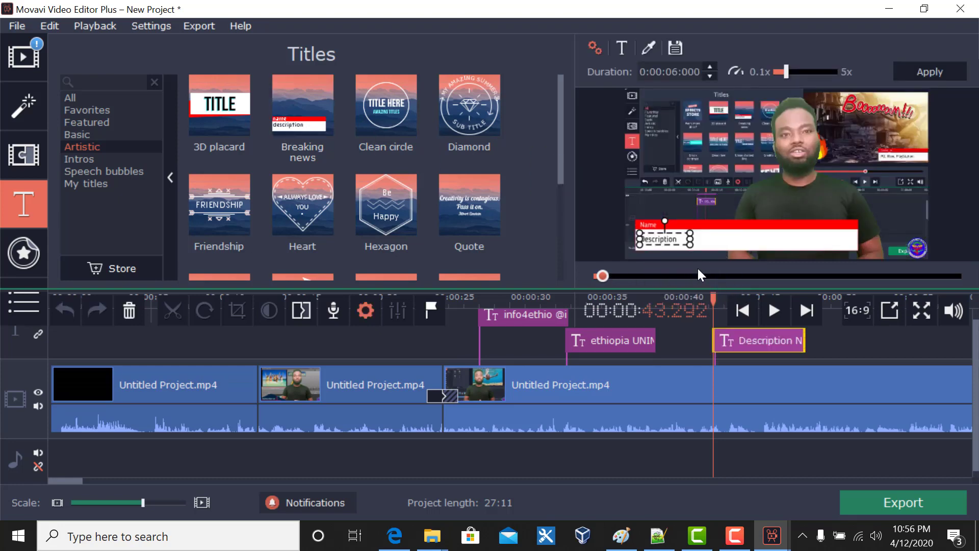
click(37, 406)
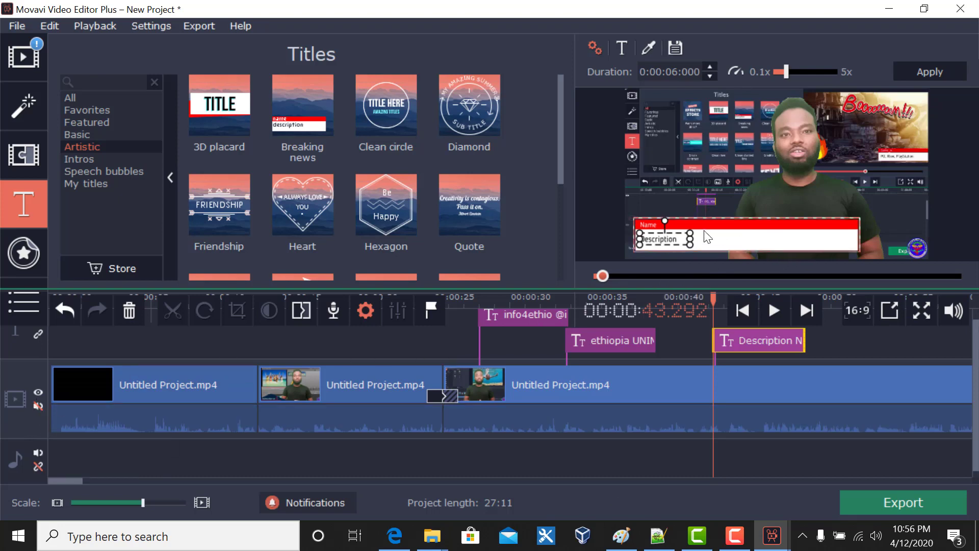
click(727, 175)
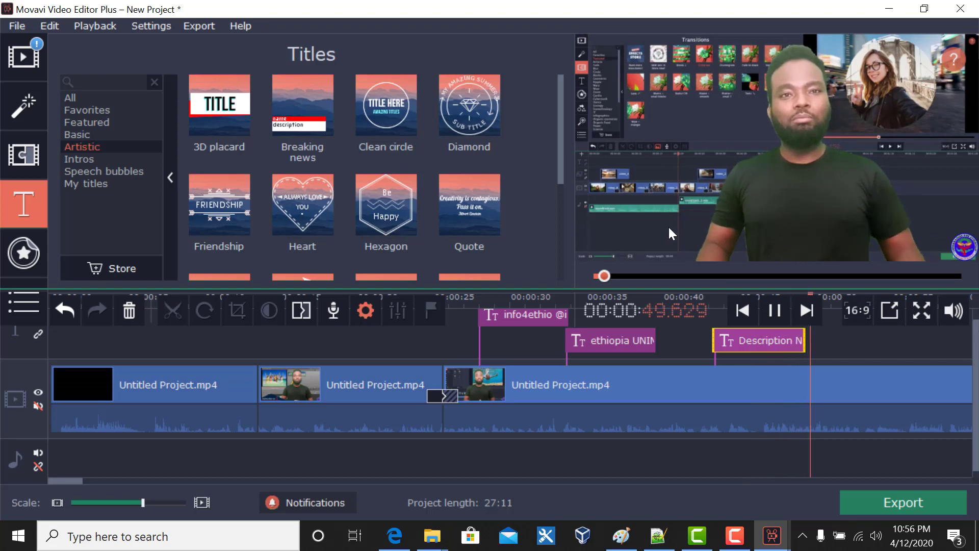
click(671, 229)
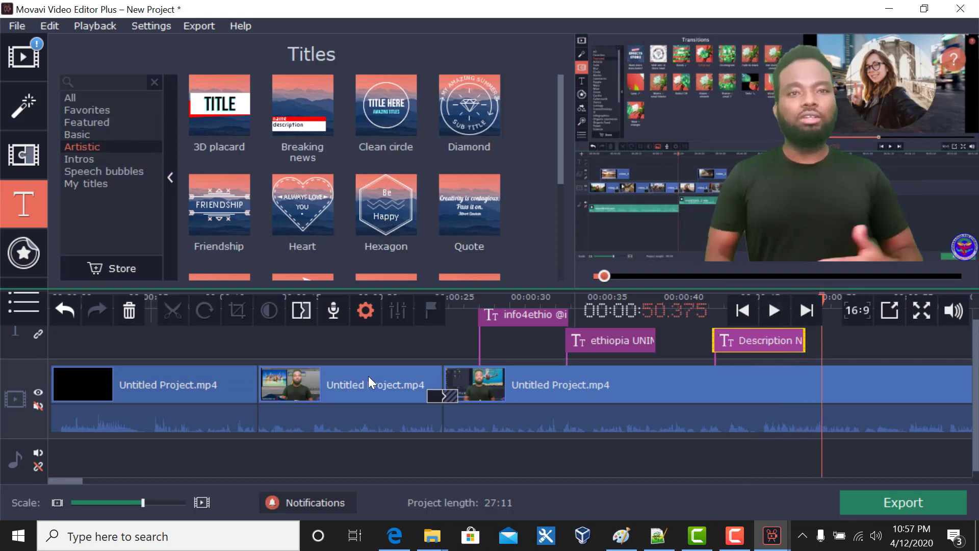
Look through the title categories from Speech bubbles and My titles up to Featured and Favorites.
click(105, 172)
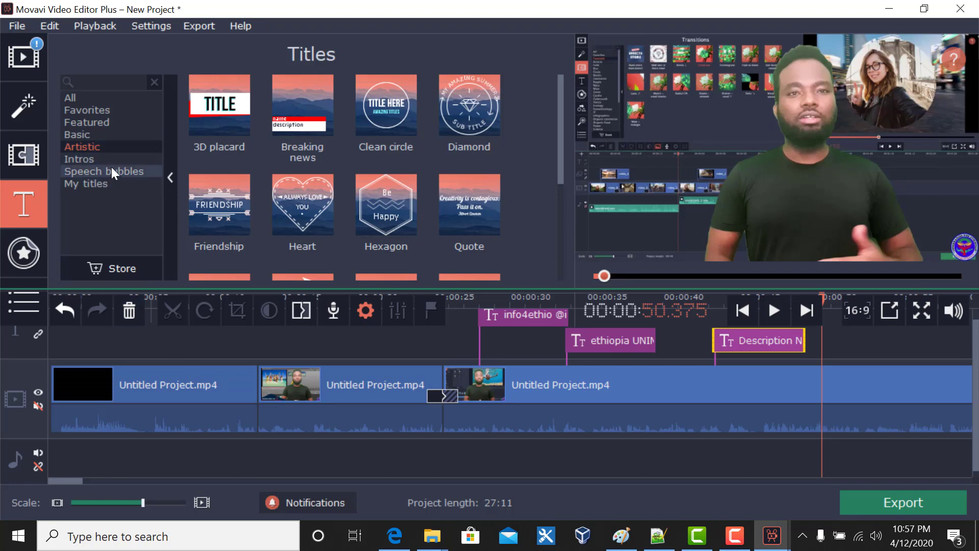
click(90, 185)
click(94, 158)
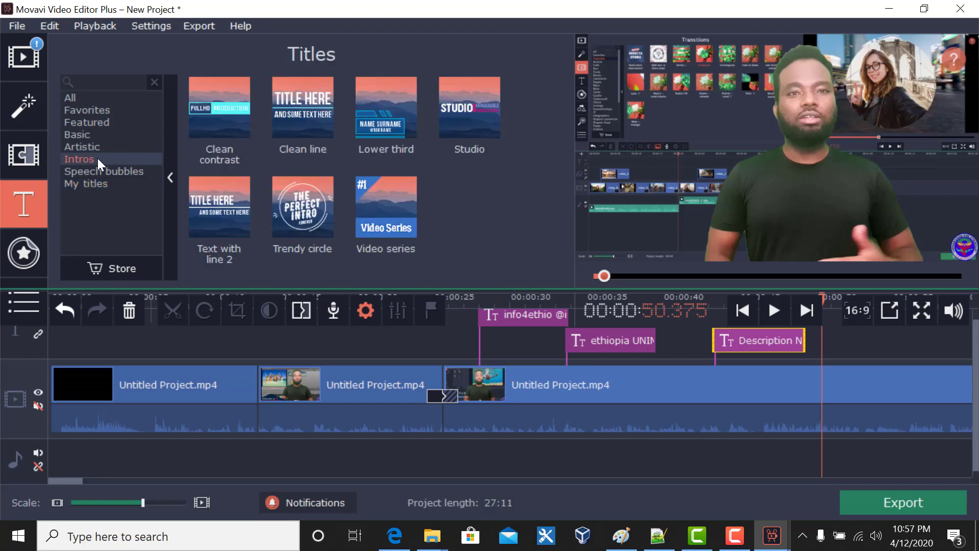
click(94, 148)
click(91, 135)
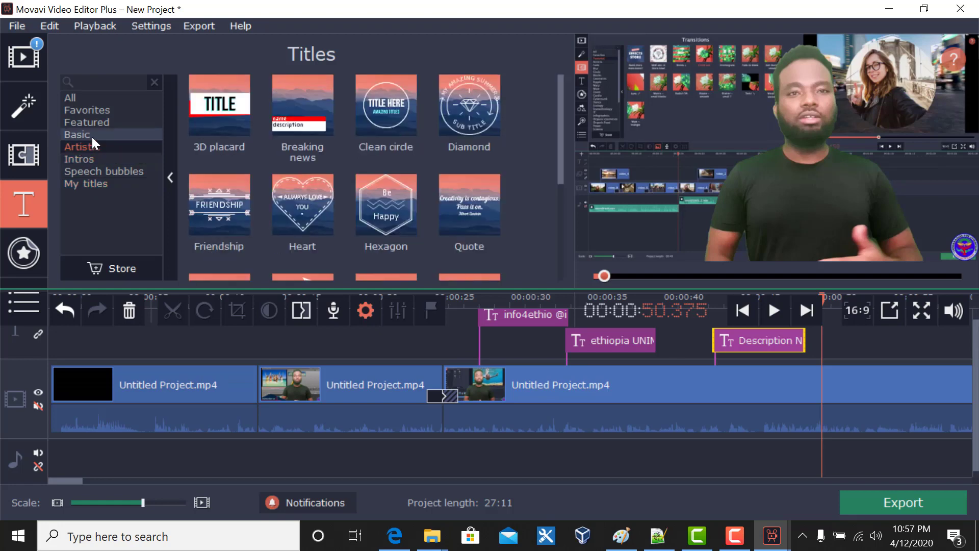
click(99, 125)
click(91, 110)
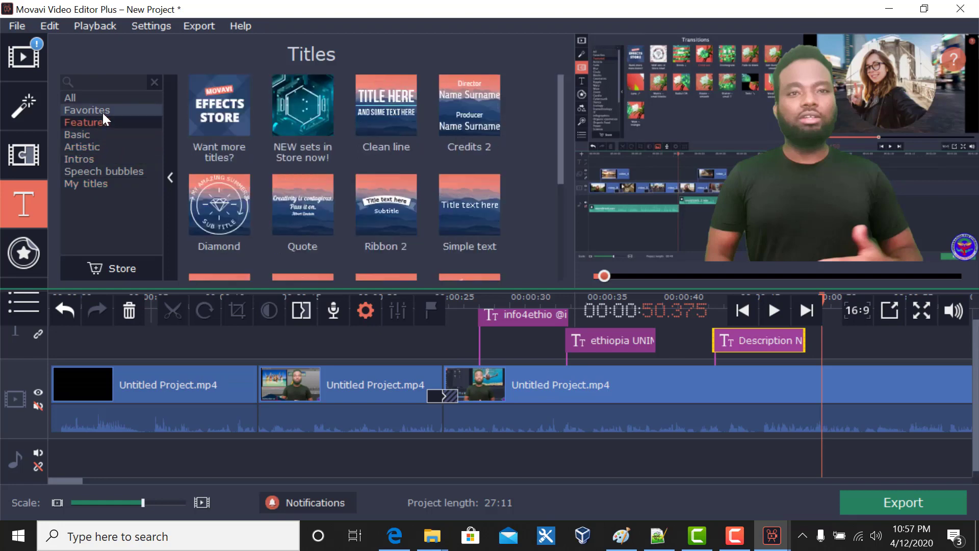
Add the :) sticker at about 50.4 seconds, shrink it onto the man's shirt and preview it.
click(31, 262)
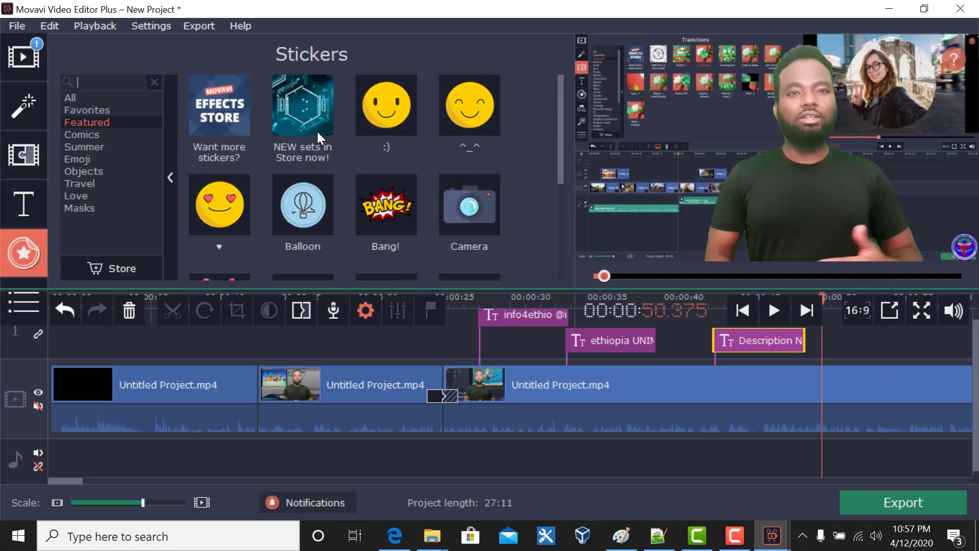
drag(389, 110, 765, 210)
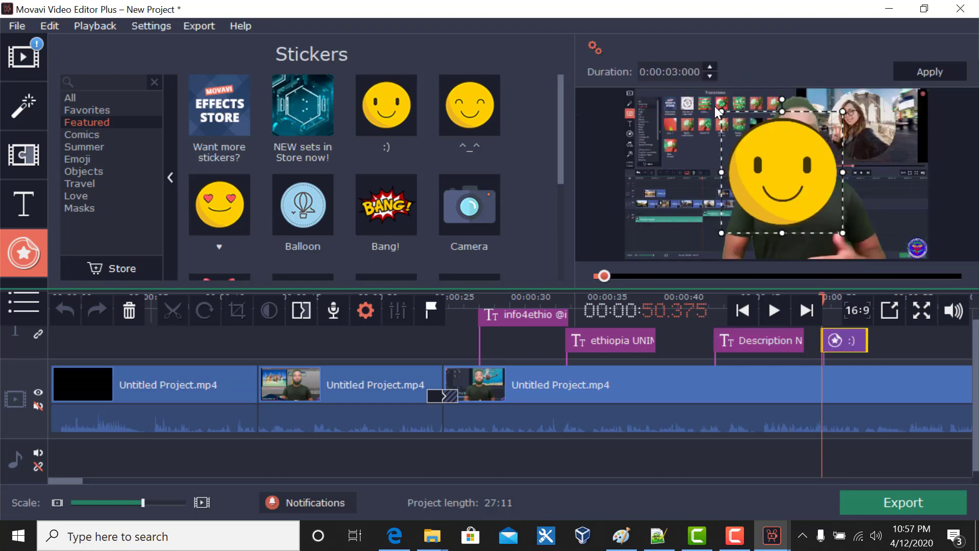
drag(721, 111, 780, 243)
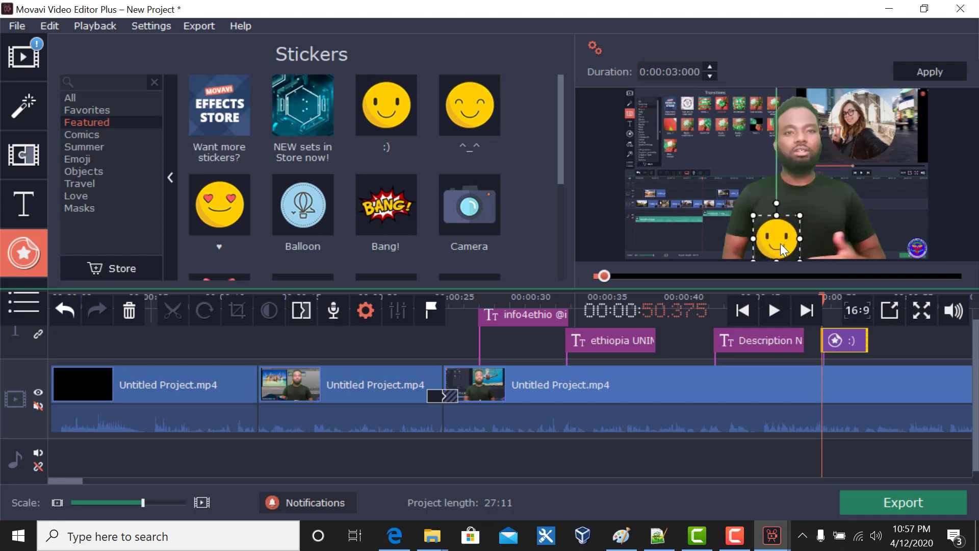
click(774, 304)
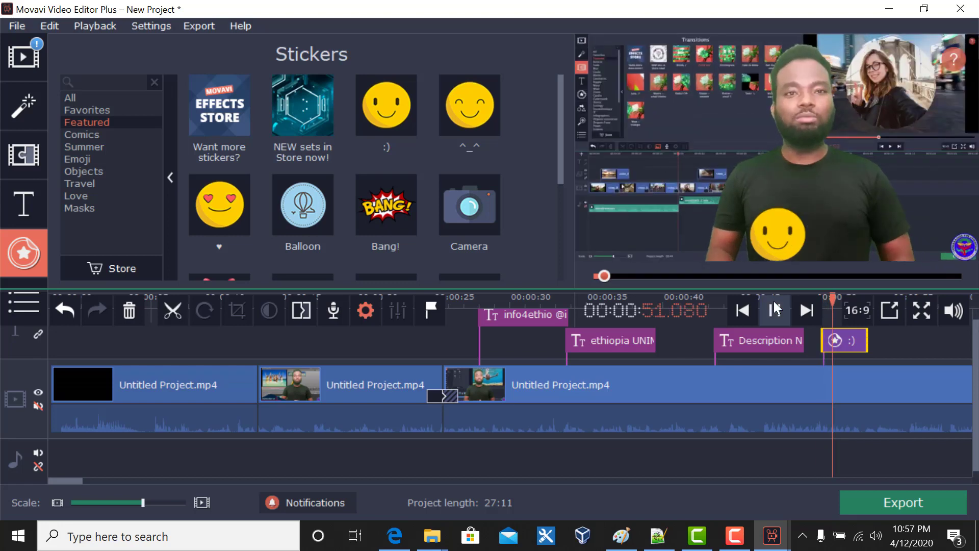
click(774, 303)
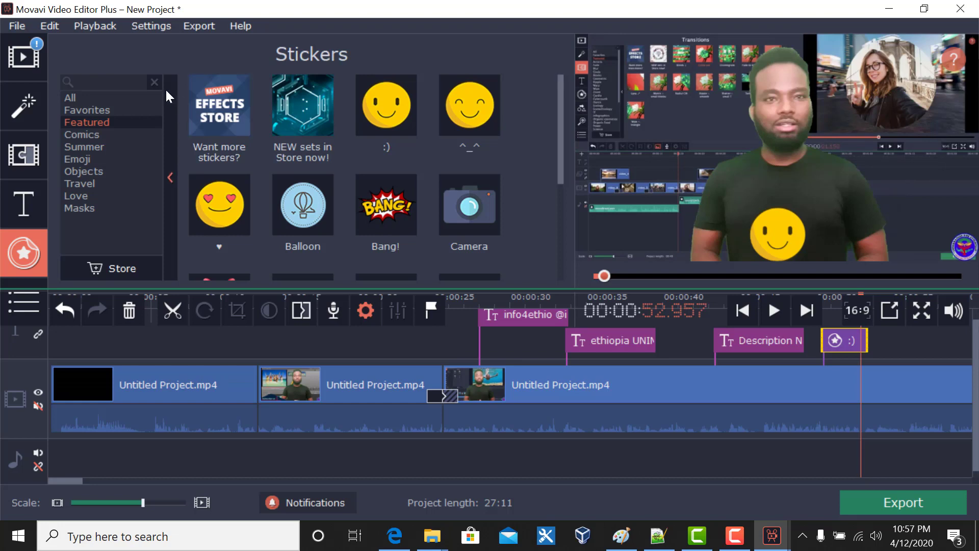
Add the :P sticker from the full sticker collection at about 52.96 seconds, then shrink it and place it beside the man.
click(75, 95)
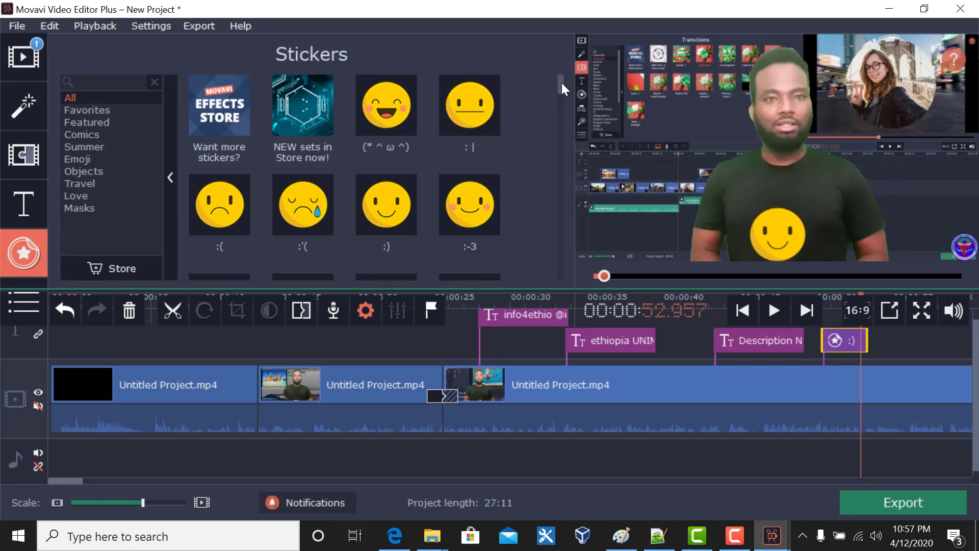
drag(562, 83, 571, 103)
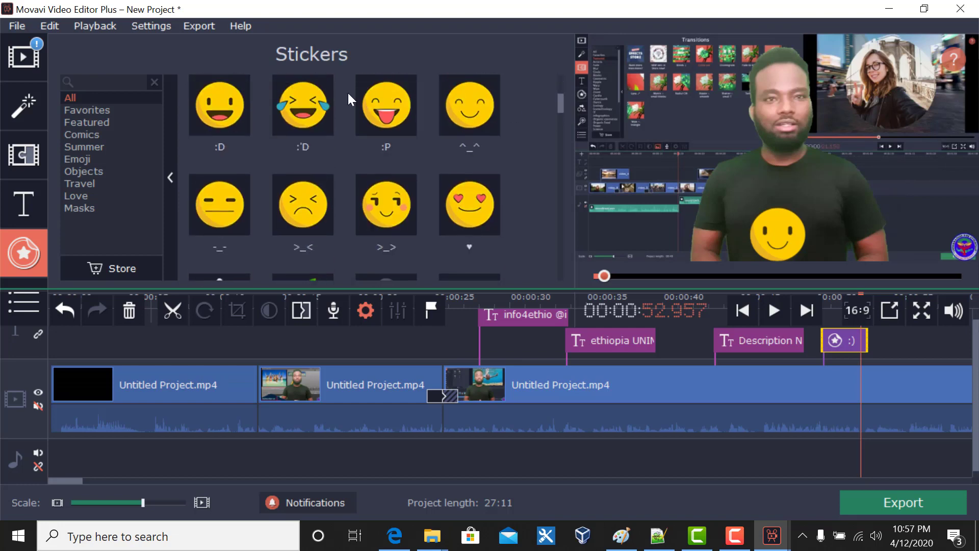
drag(389, 102, 623, 220)
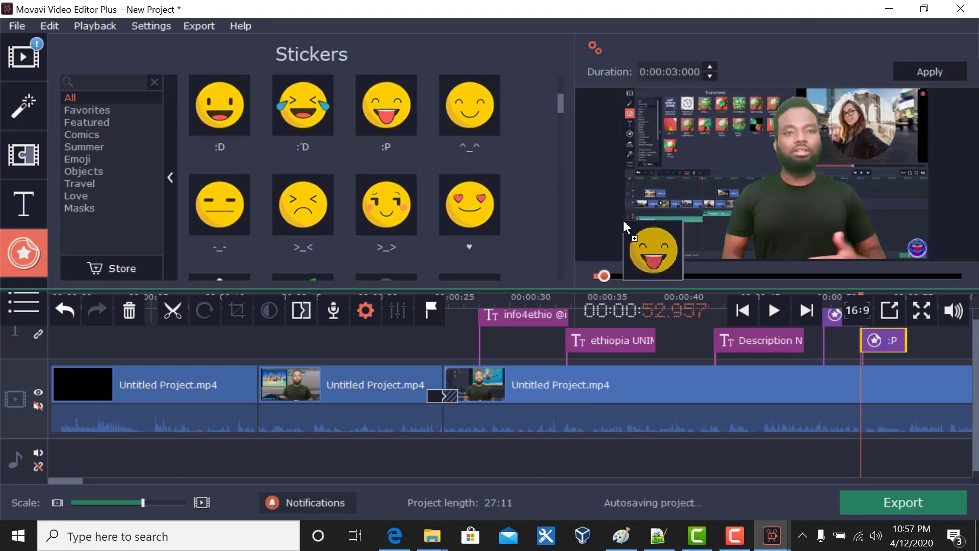
drag(801, 150, 666, 176)
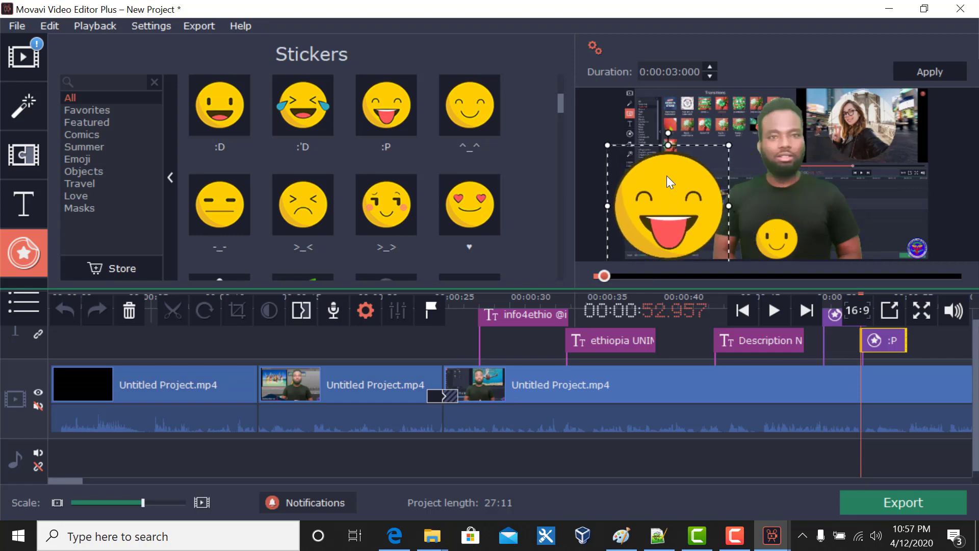
drag(607, 148, 682, 245)
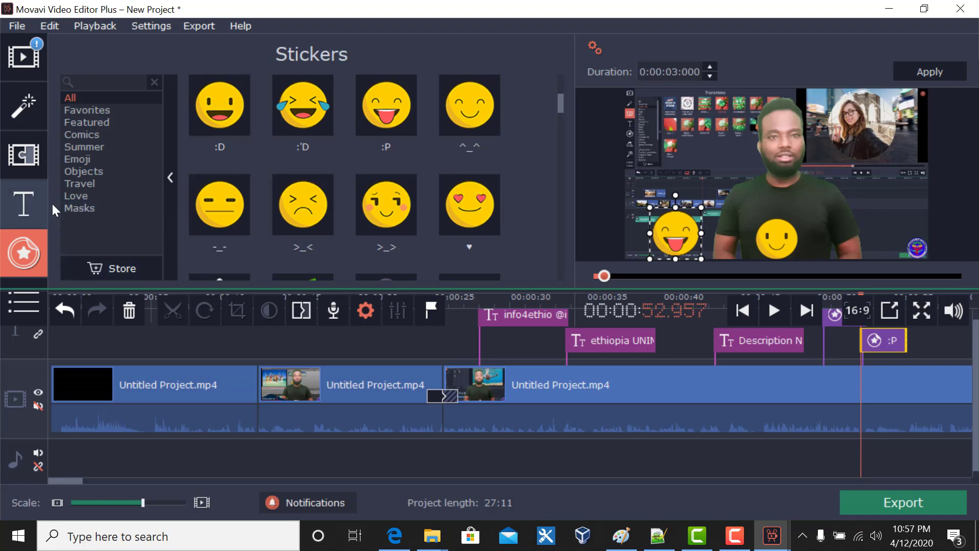
click(20, 301)
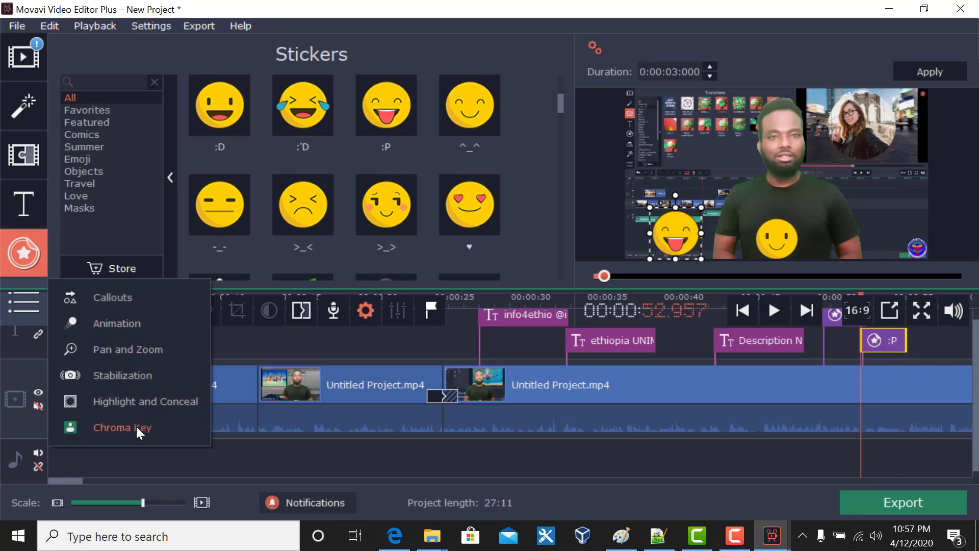
click(176, 450)
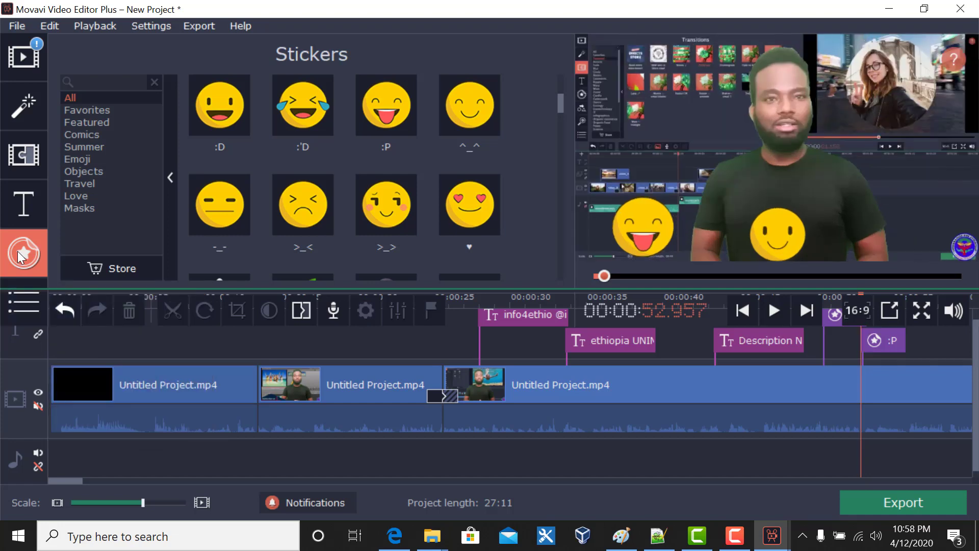
Apply the Leftward animation preset to the first clip at about 11.4 seconds and play it back.
click(25, 305)
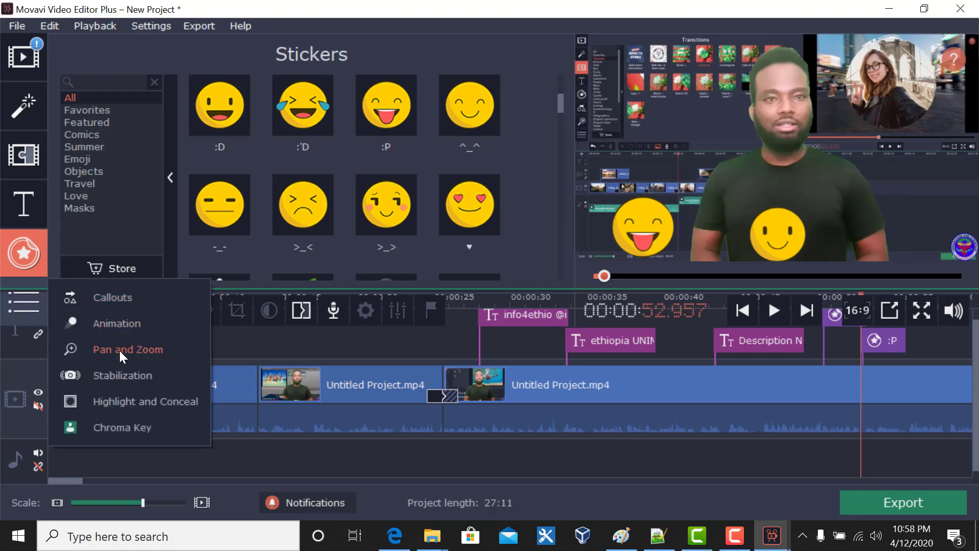
click(117, 323)
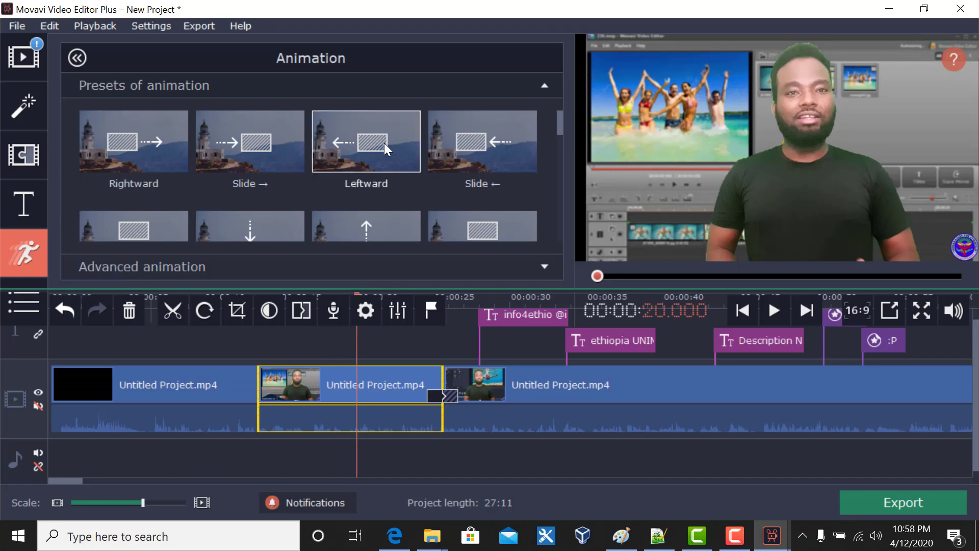
drag(384, 143, 229, 394)
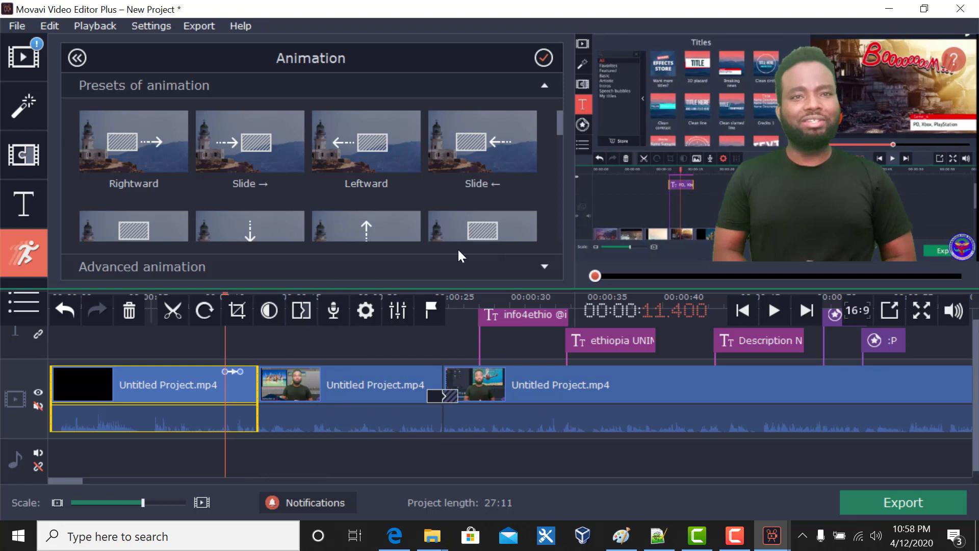
click(774, 311)
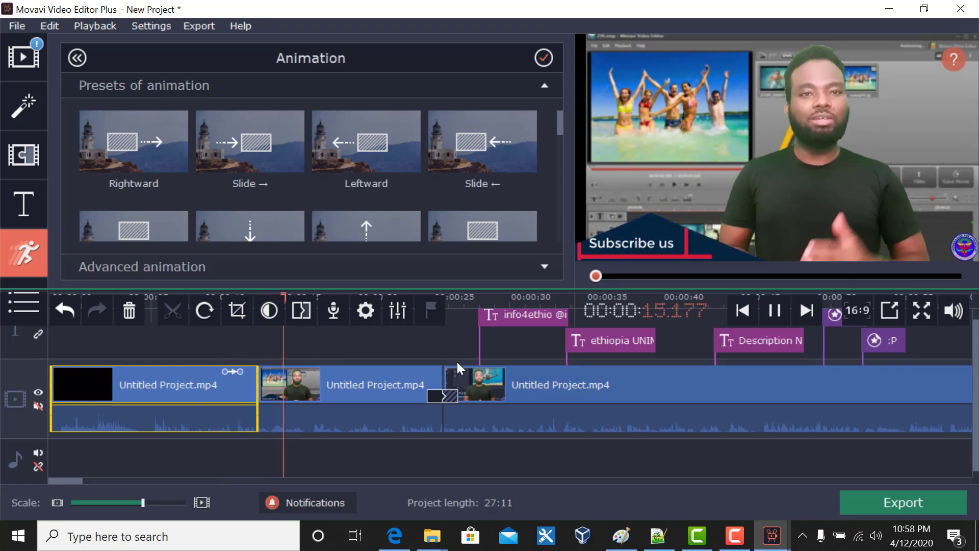
key(space)
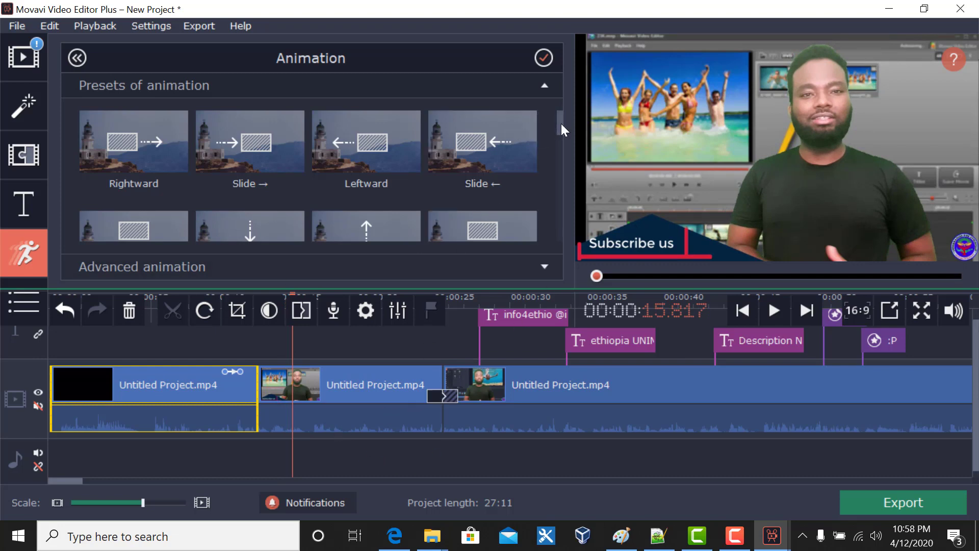
Apply the Tumble-weed animation preset to the second clip at about 15.35 seconds and preview it.
drag(561, 124, 580, 180)
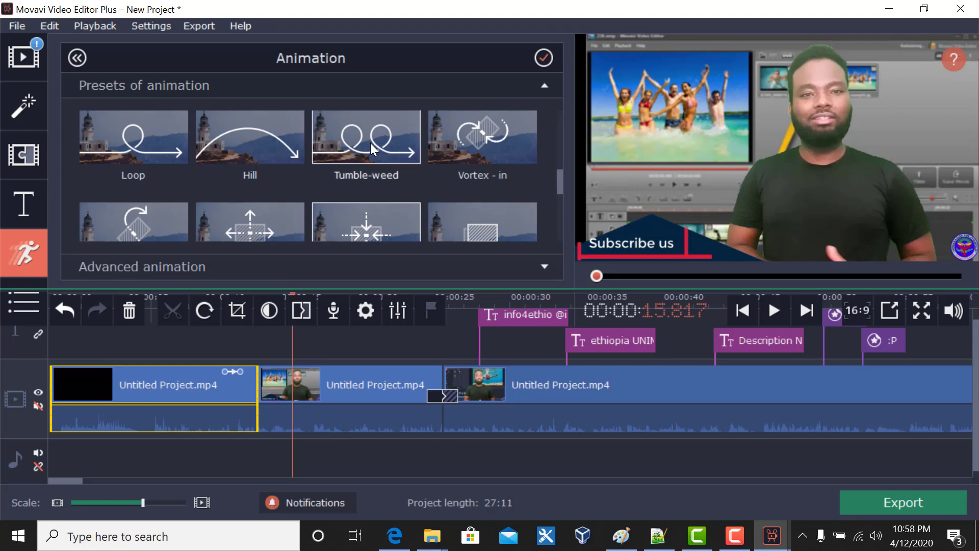
drag(366, 130, 284, 382)
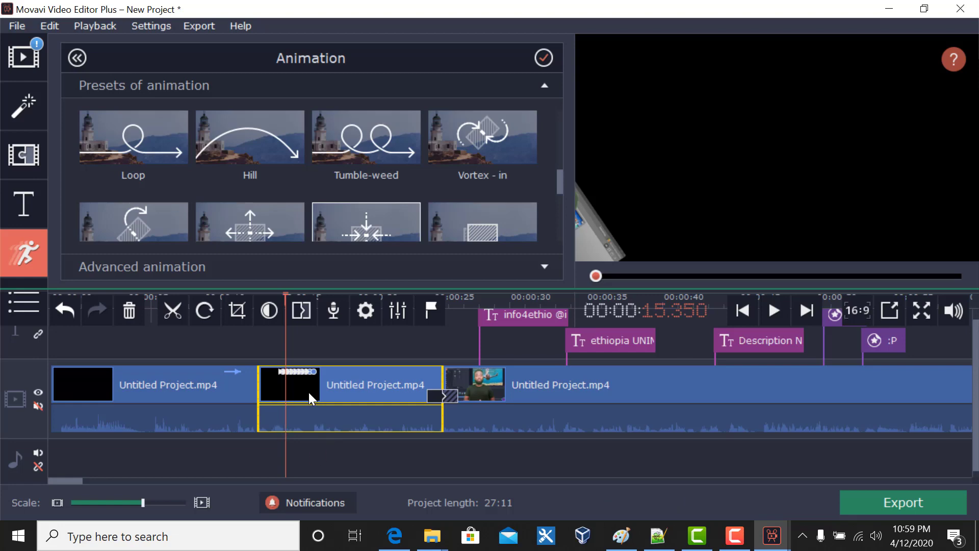
key(space)
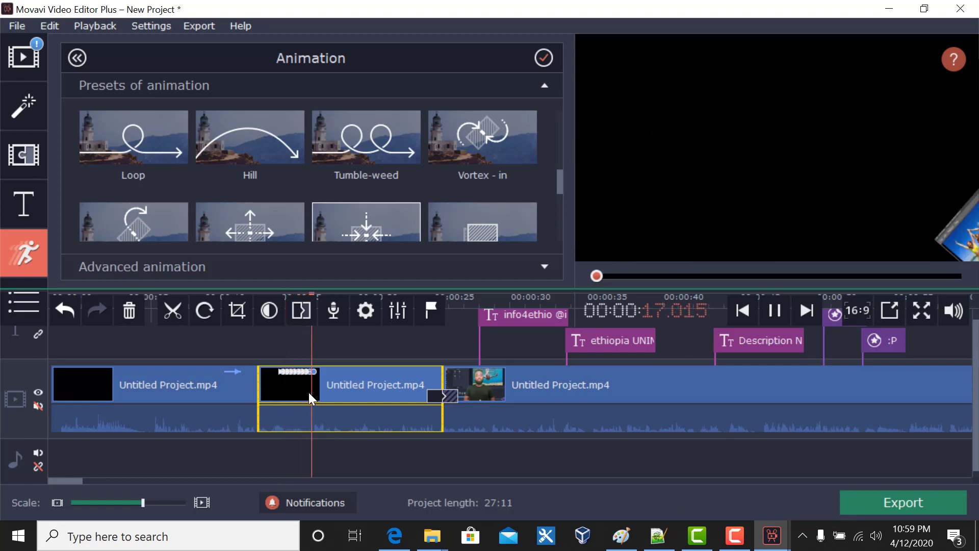
key(space)
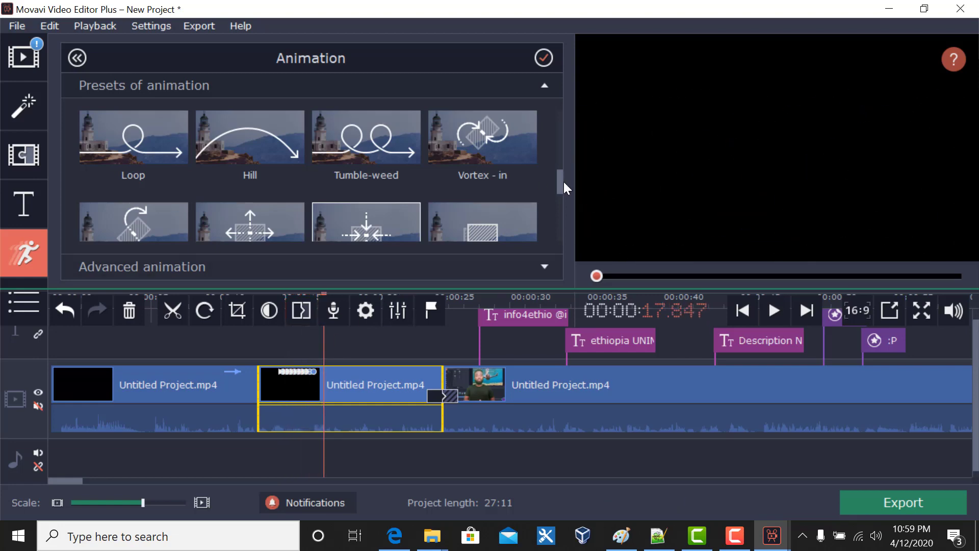
Add the circular fly-in animation preset to the second clip at about 20.2 seconds and play the animations back from 12.45 seconds.
drag(561, 182, 559, 202)
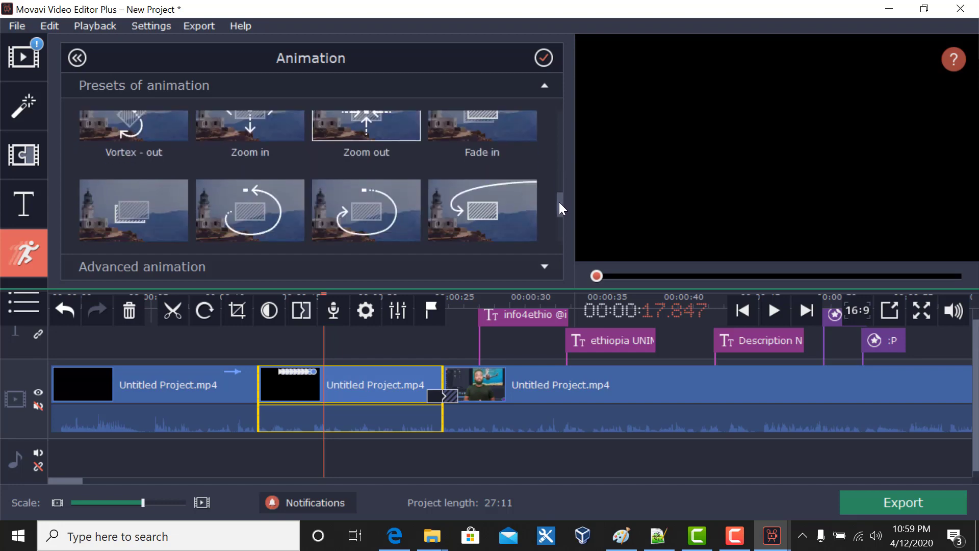
drag(356, 198, 308, 393)
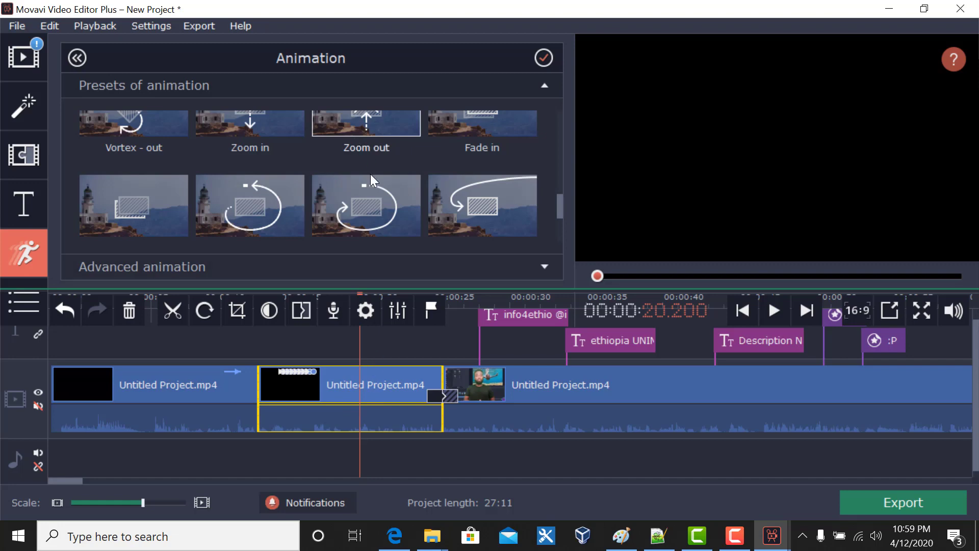
drag(375, 196, 367, 391)
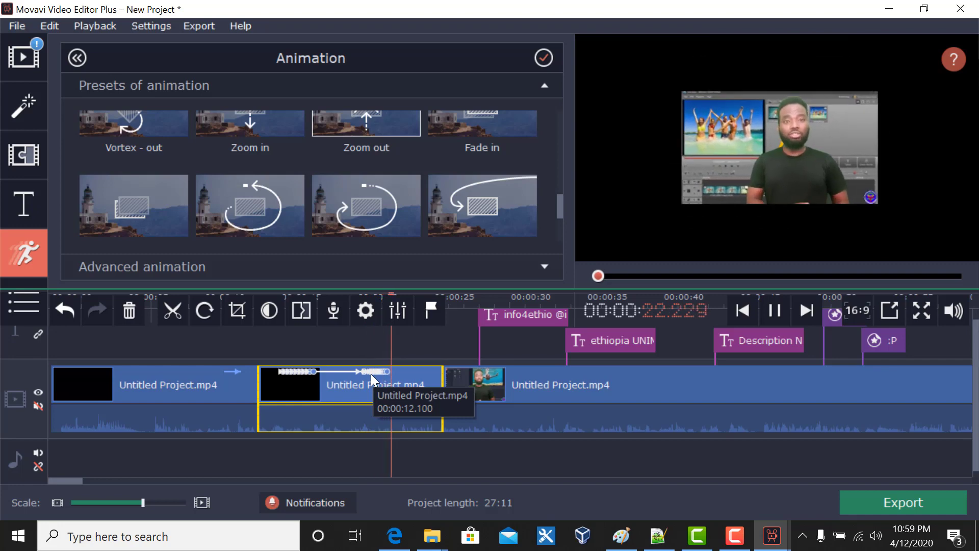
key(space)
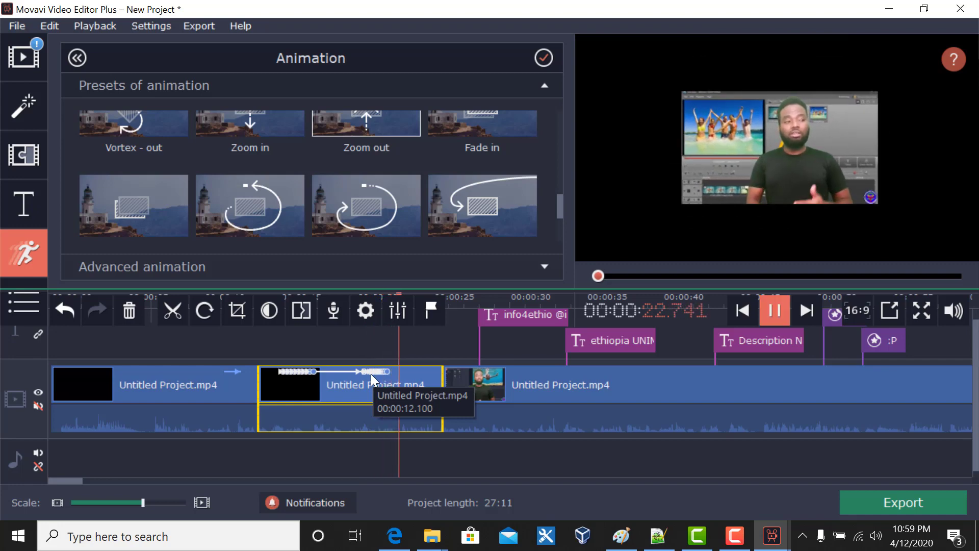
click(241, 381)
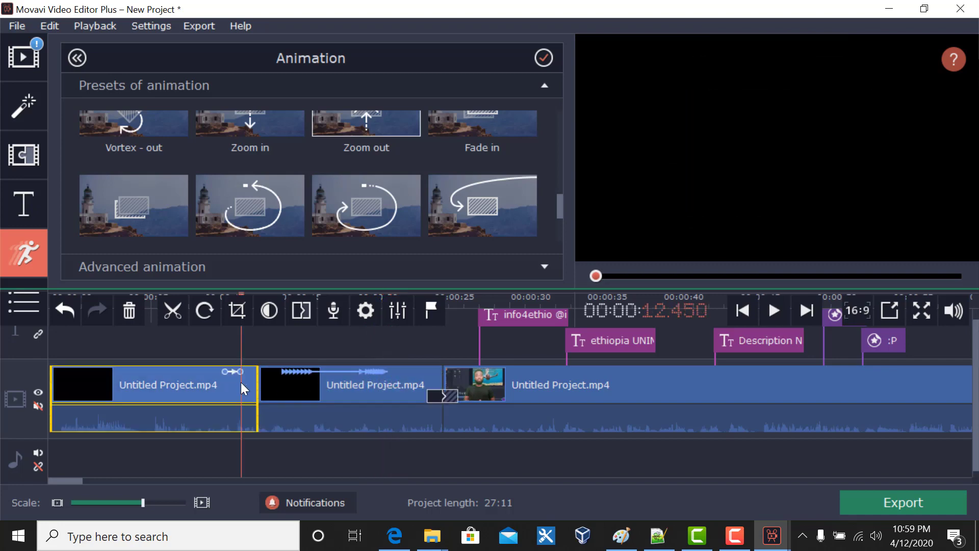
key(space)
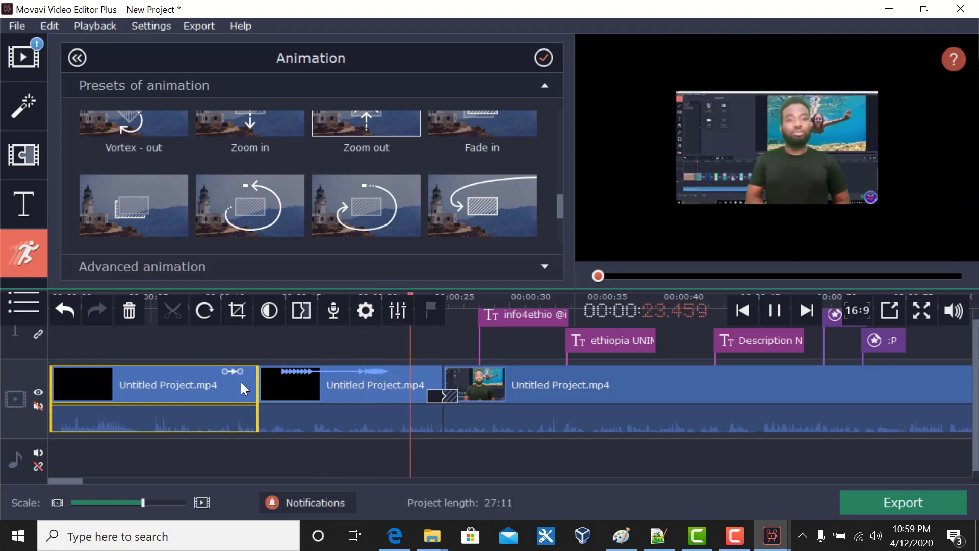
key(space)
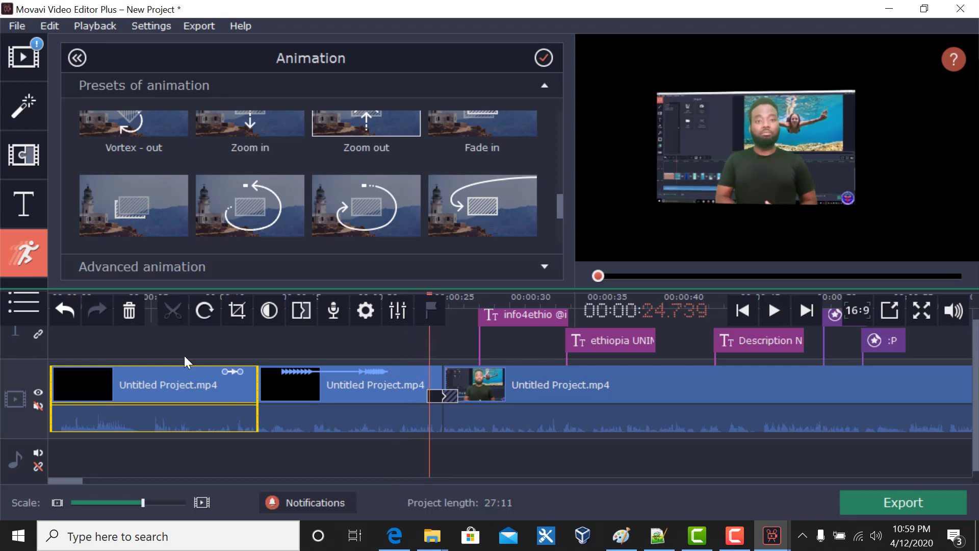
drag(562, 204, 560, 126)
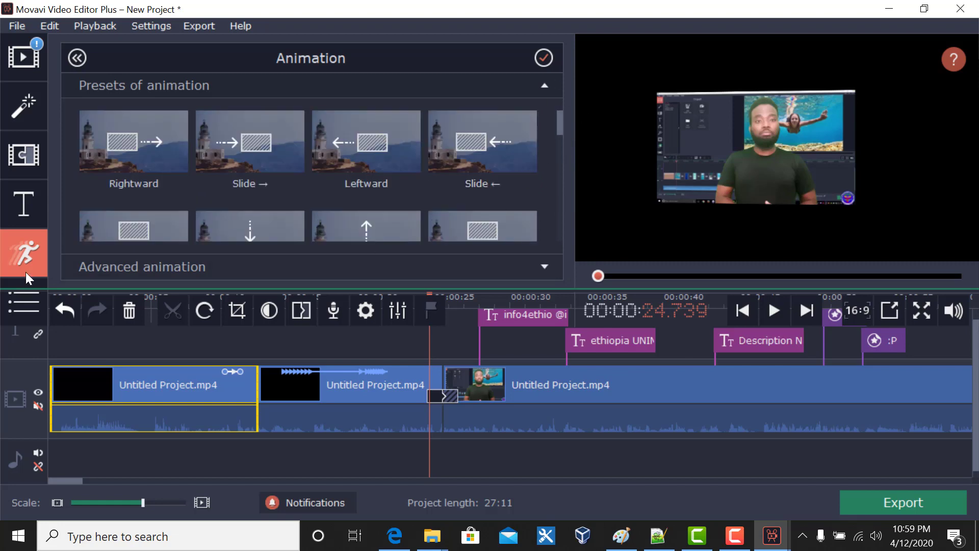
View the Pan and Zoom presets and the third clip's video properties, including its list of effects and adjustments.
click(18, 304)
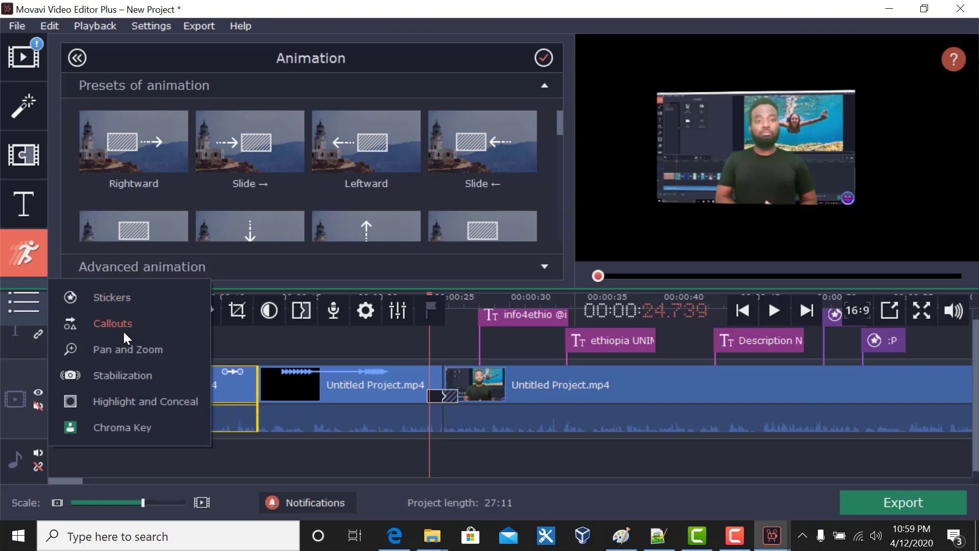
click(141, 356)
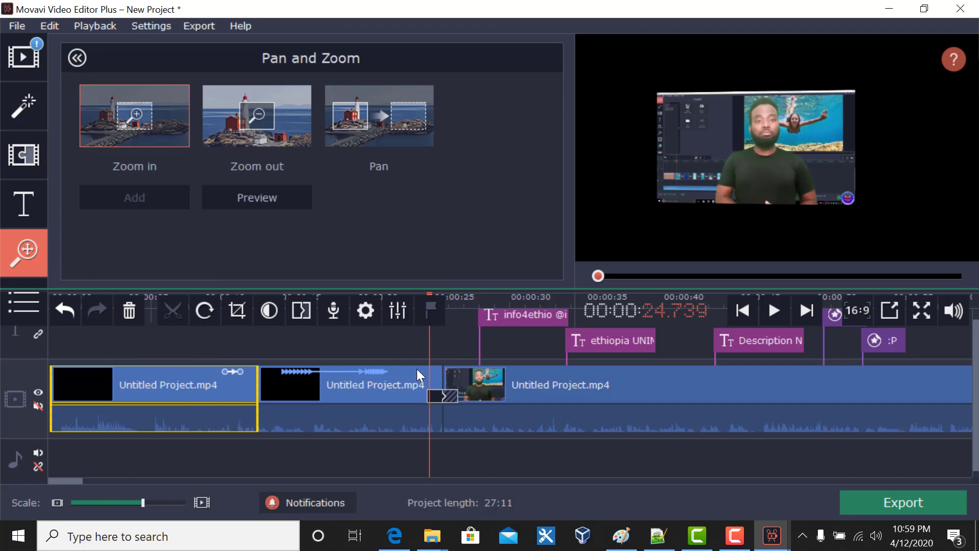
click(564, 395)
click(398, 311)
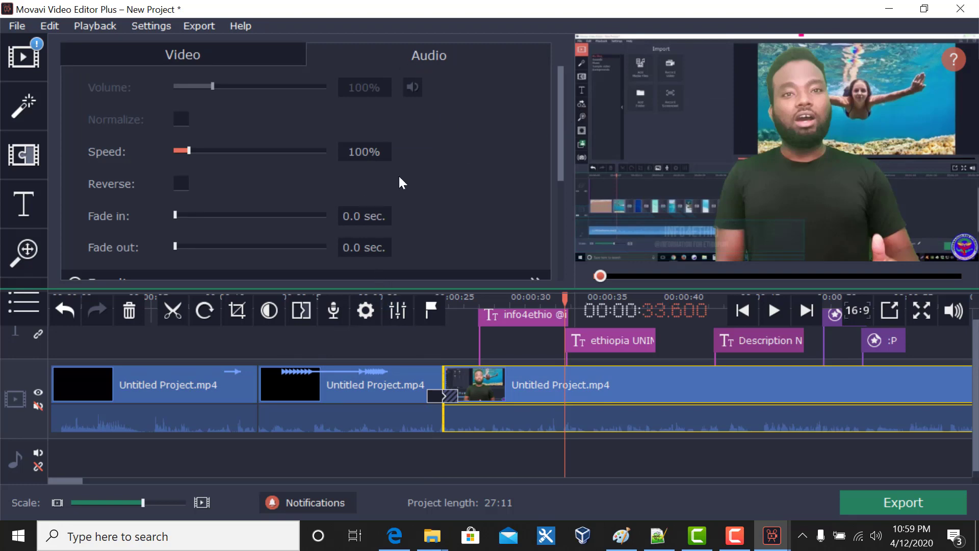
click(194, 58)
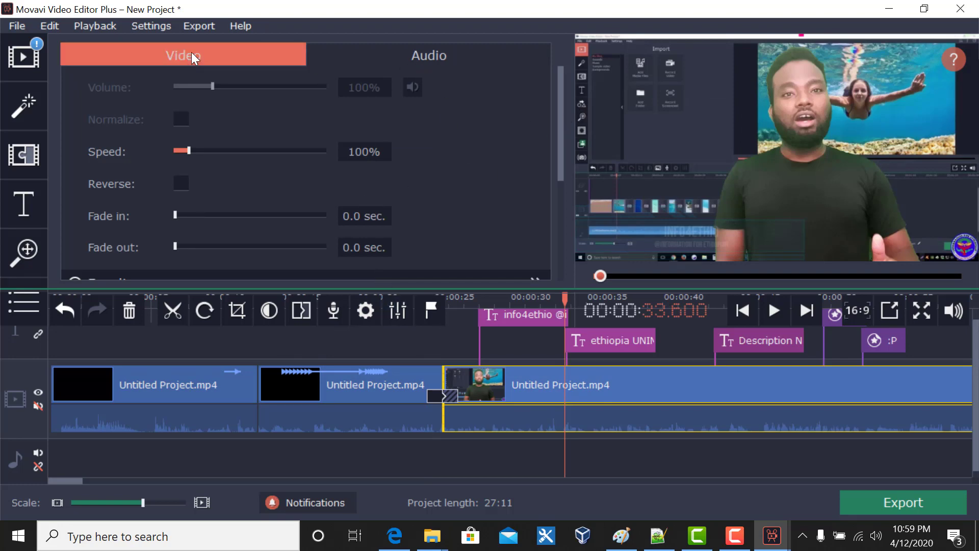
scroll(204, 153, down, 3)
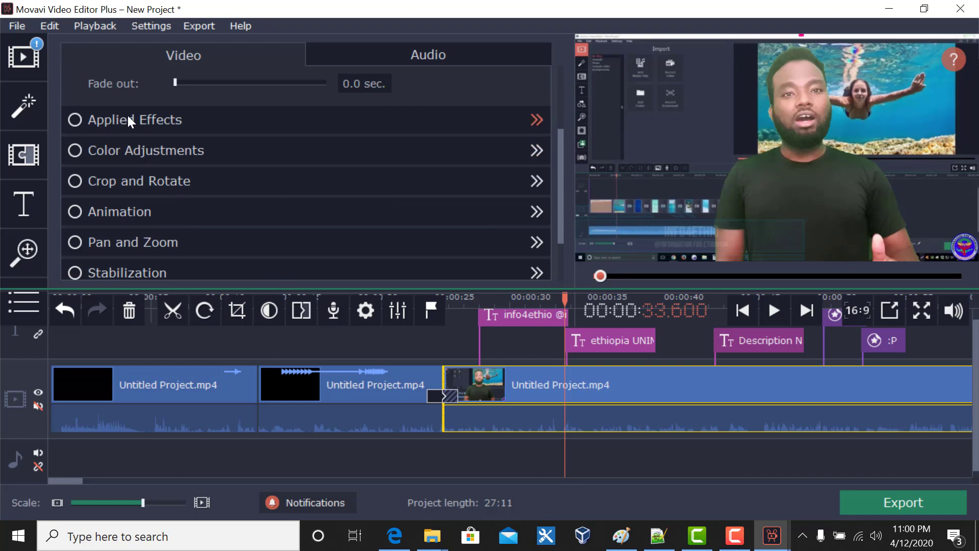
Preview the Auto Contrast and Auto Saturation color adjustments on the sample image.
click(125, 154)
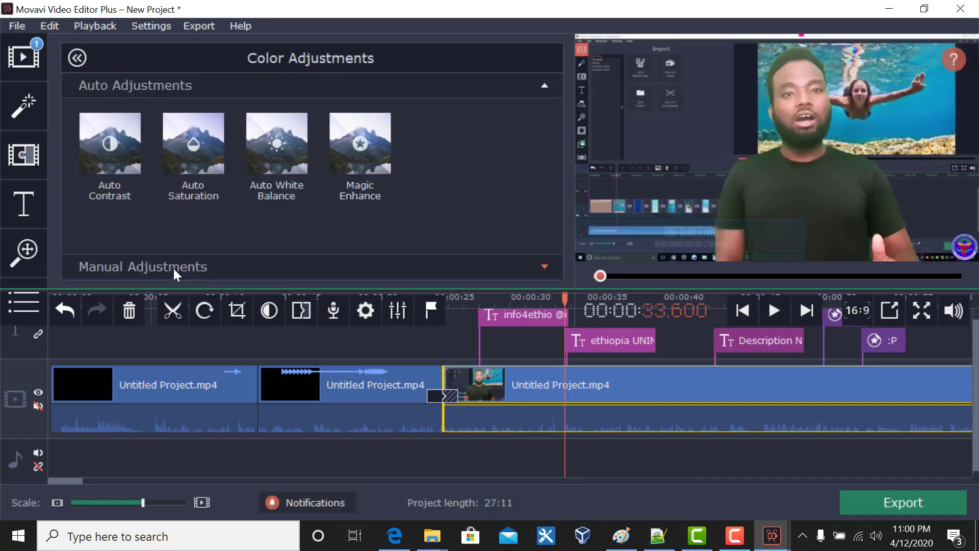
click(107, 145)
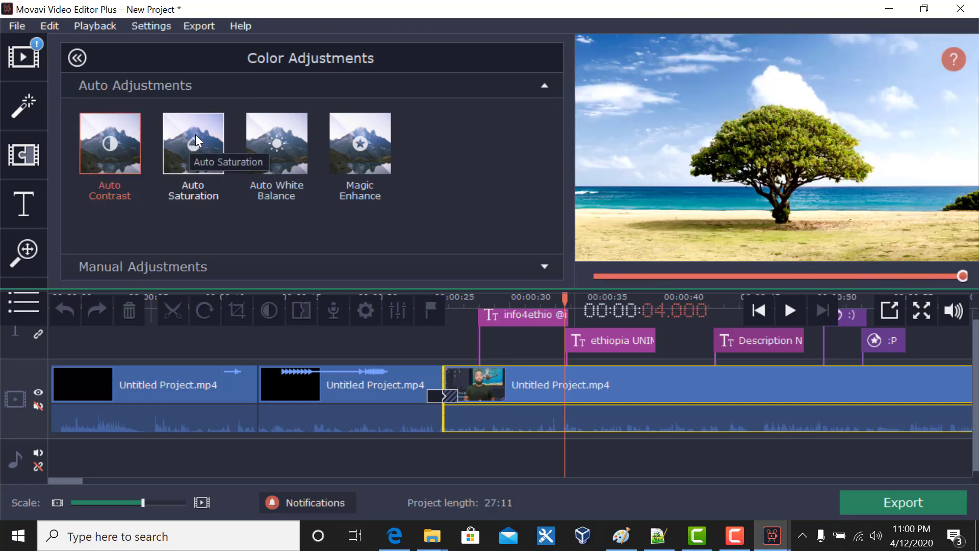
click(213, 156)
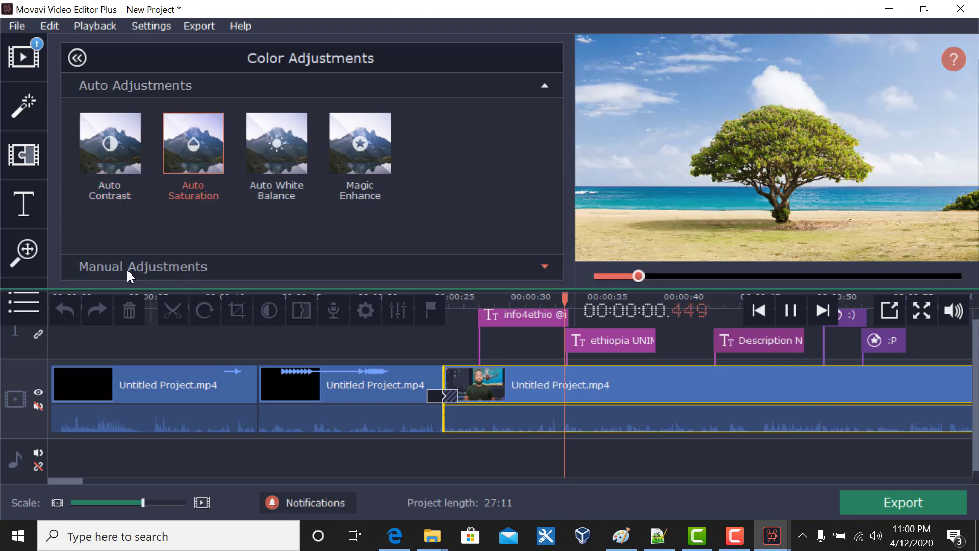
Manually adjust the third clip's colors with contrast 73, saturation 1.27 and highlights 1.
click(143, 271)
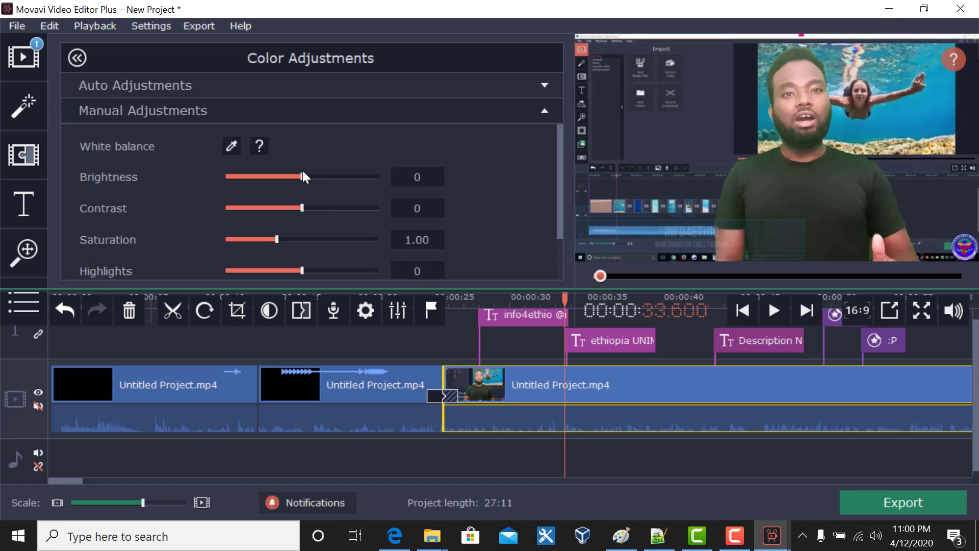
click(772, 313)
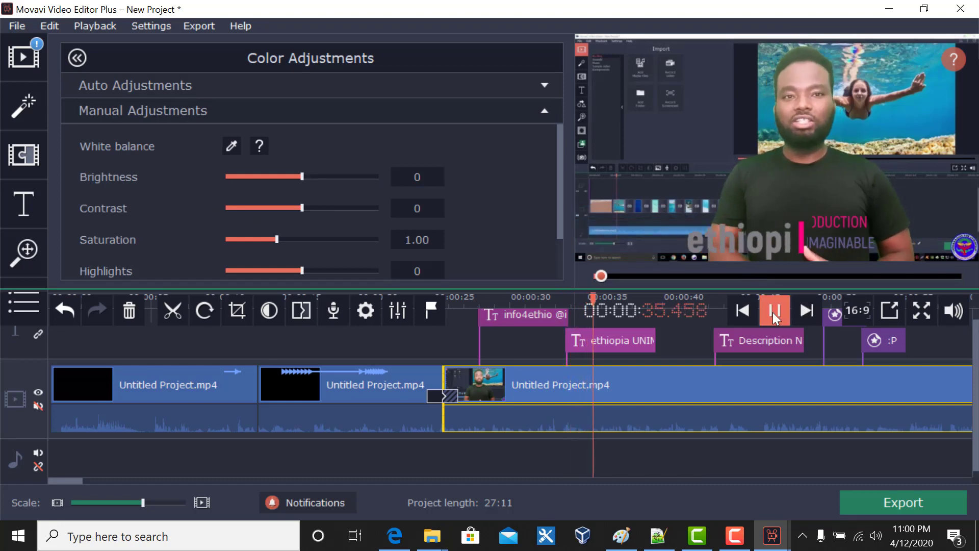
click(773, 312)
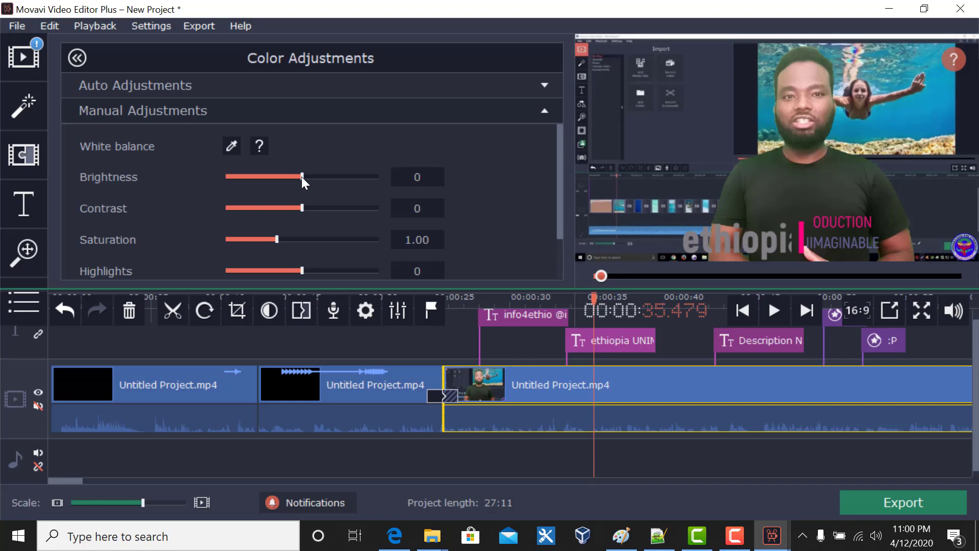
drag(301, 176, 344, 218)
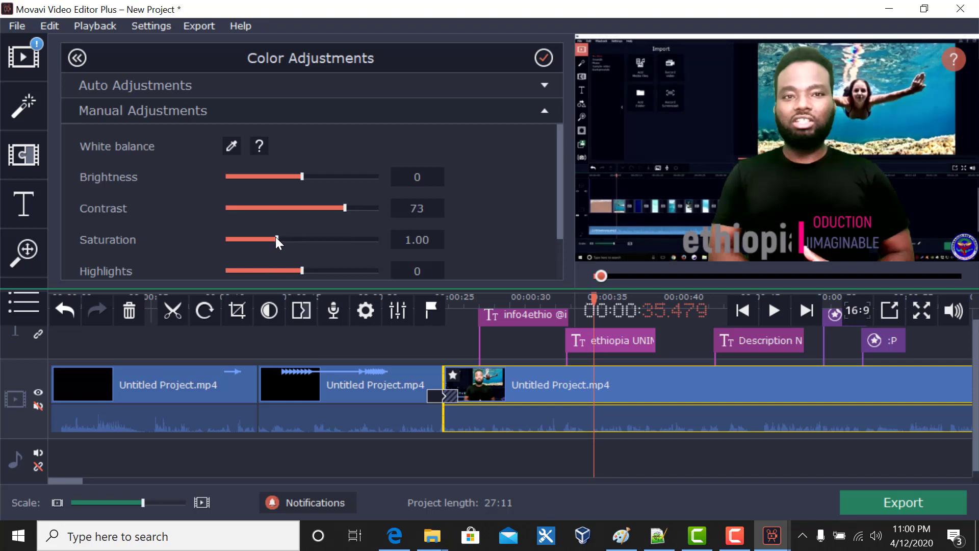
drag(276, 237, 287, 254)
mouse_move(302, 271)
mouse_down()
mouse_move(322, 271)
mouse_move(288, 274)
mouse_move(303, 274)
mouse_up()
drag(286, 235, 289, 236)
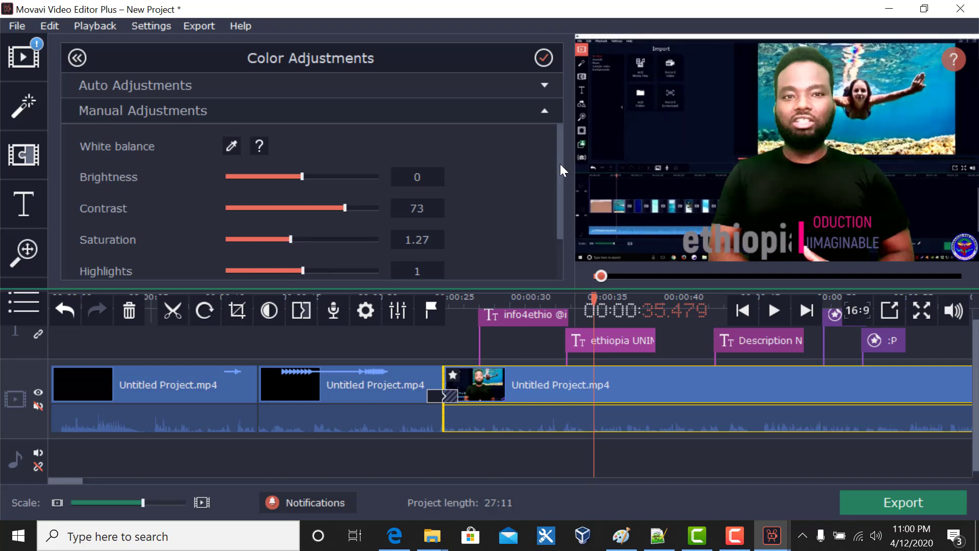
Set the third clip's color temperature to 17 and review its manual color adjustments.
drag(560, 164, 560, 194)
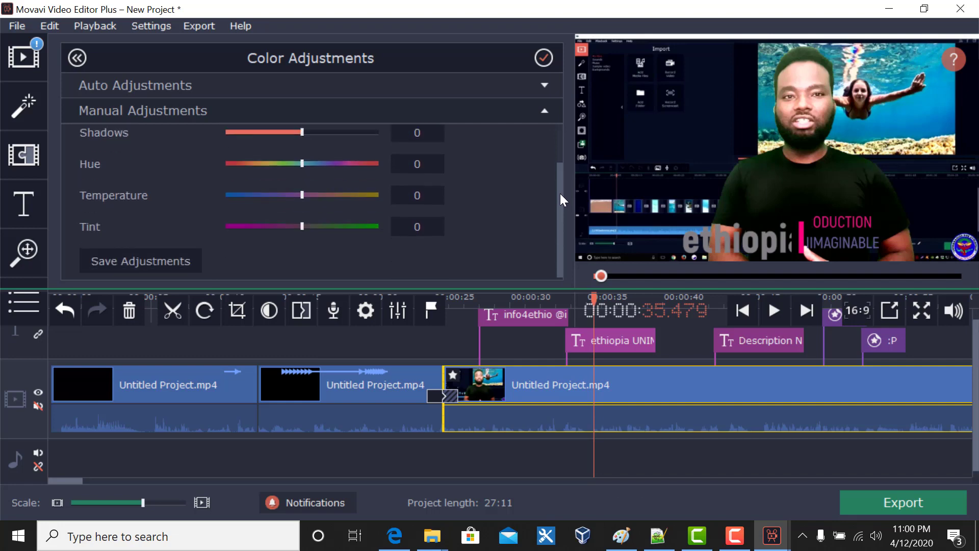
mouse_move(301, 191)
mouse_down()
mouse_move(325, 192)
mouse_move(213, 204)
mouse_move(356, 197)
mouse_move(307, 202)
mouse_up()
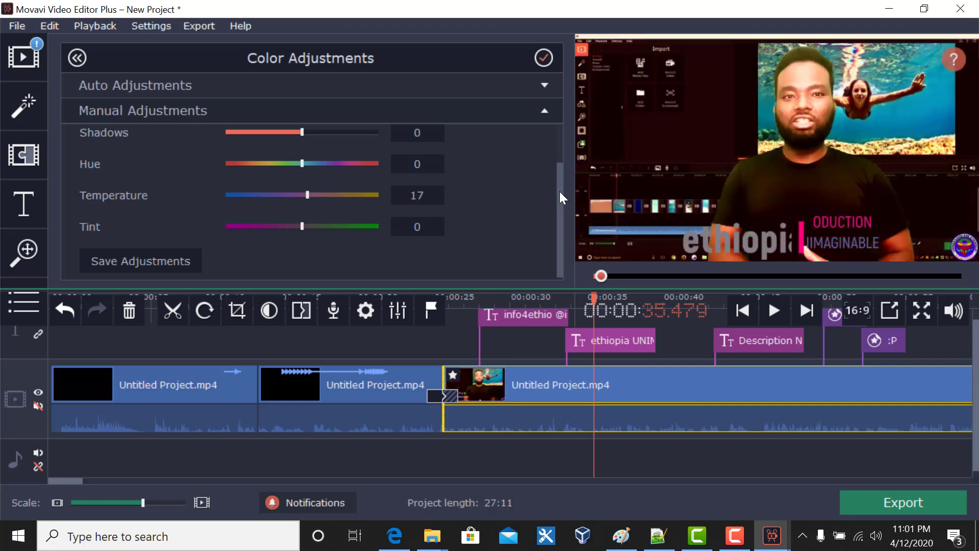
drag(559, 191, 552, 114)
drag(558, 171, 558, 216)
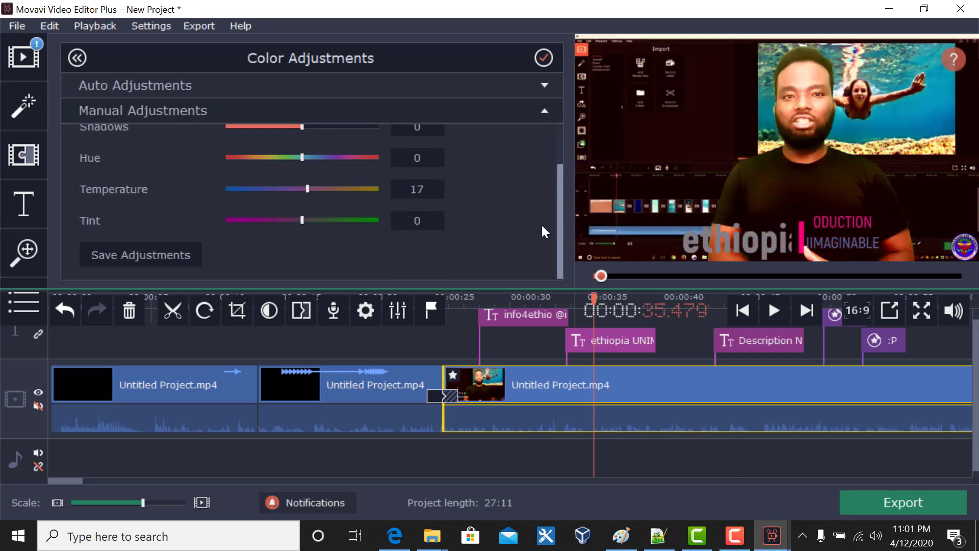
Select the Zoom out preset in Pan and Zoom.
click(20, 257)
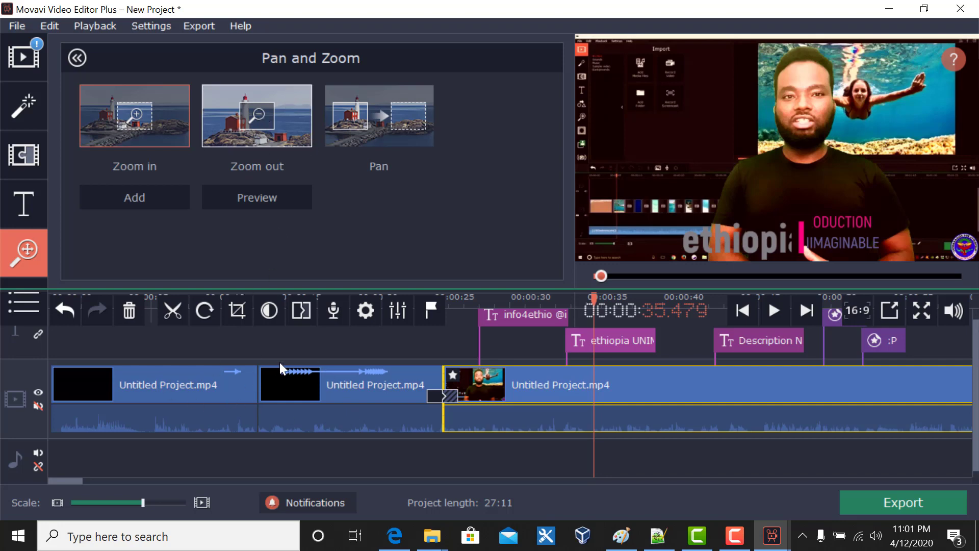
click(267, 109)
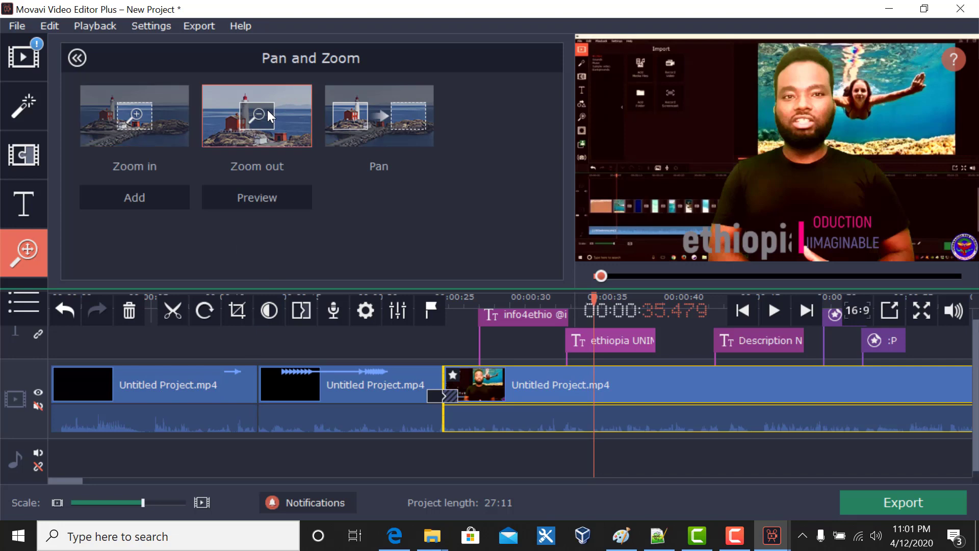
Increase the animation speed of the "ethiopia" title to roughly the middle of the range and apply it.
click(721, 119)
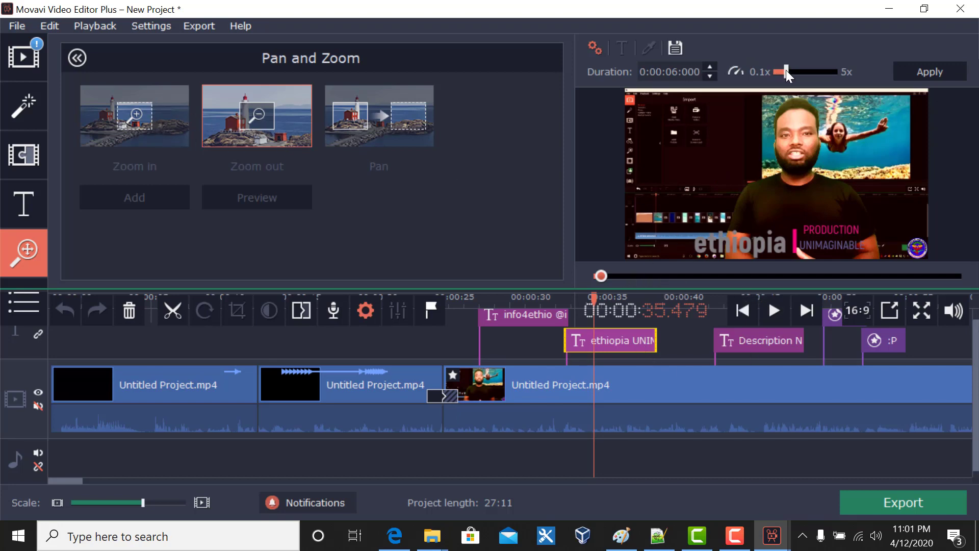
drag(785, 69, 809, 69)
click(926, 74)
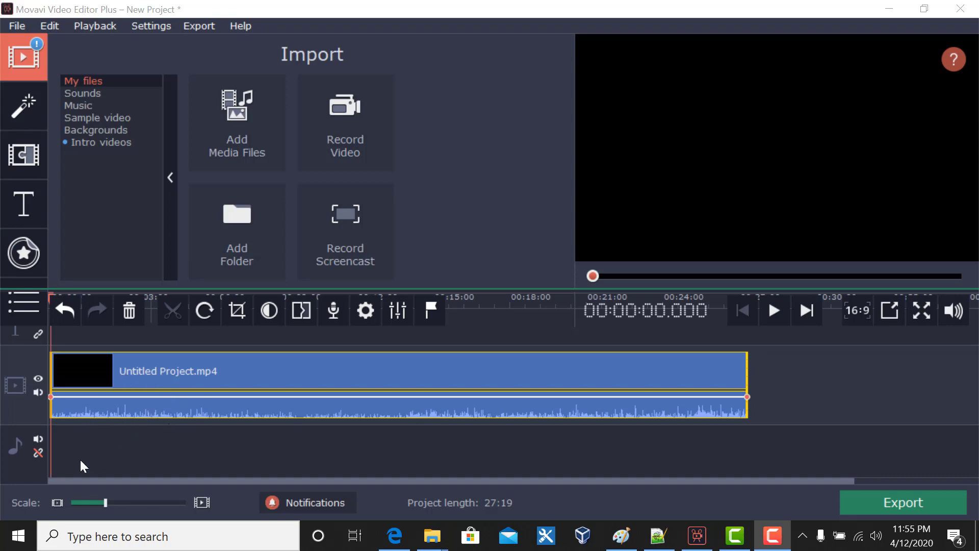
Add an extra video track to the timeline, and undo the addition.
right_click(138, 447)
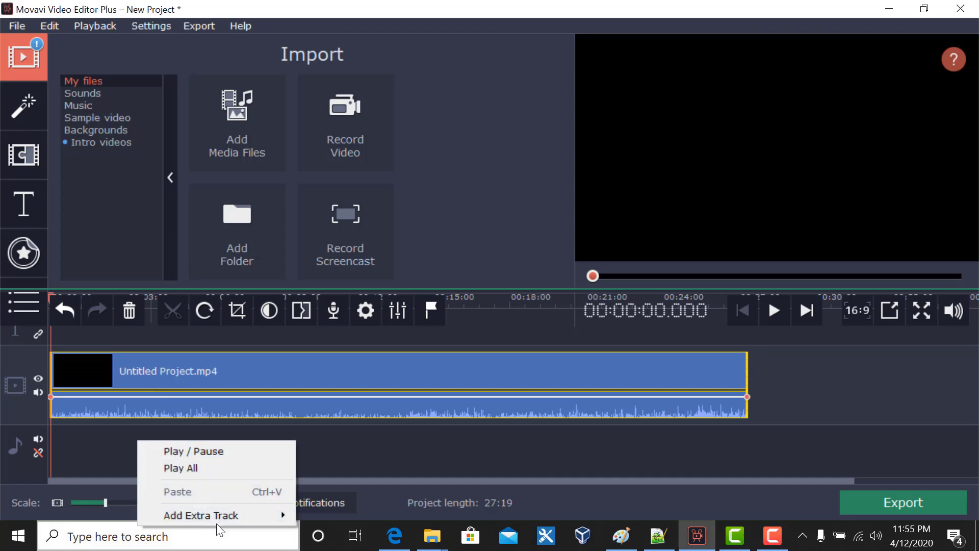
mouse_move(221, 521)
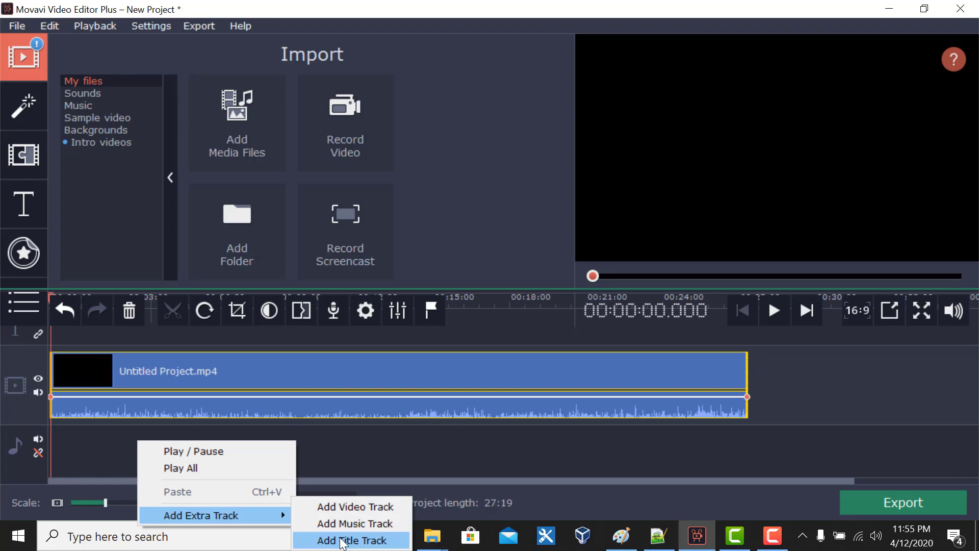
click(350, 506)
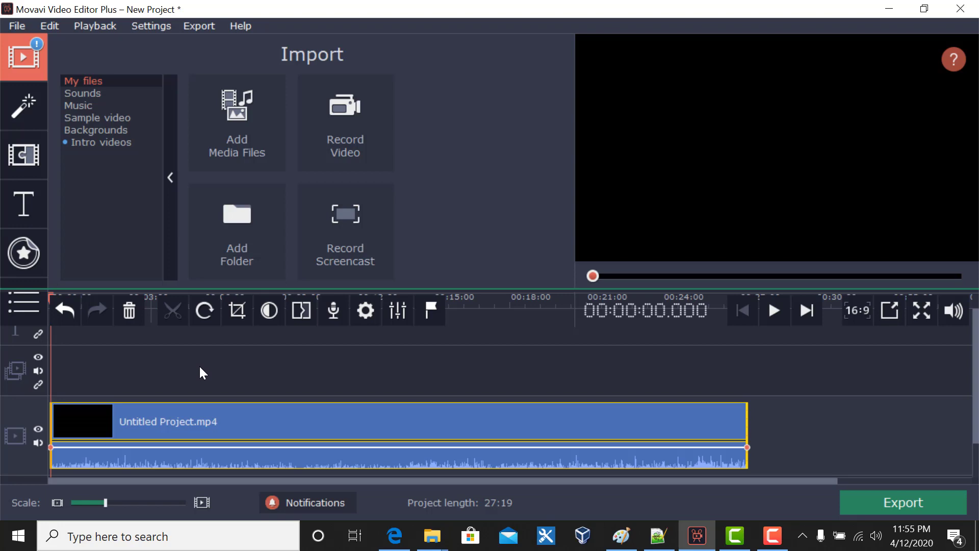
click(61, 313)
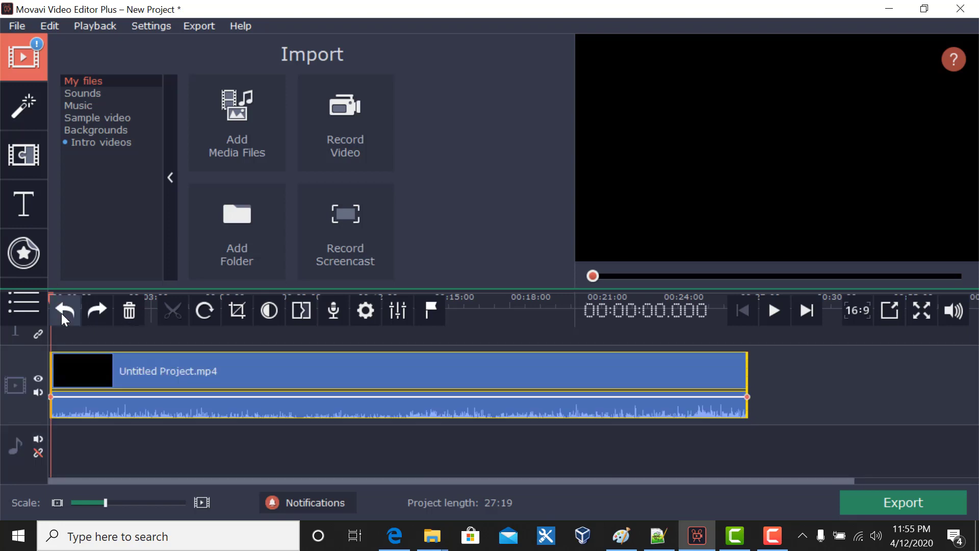
Import the intro info4ethio video from the intro info4ethio folder inside movavi files on the Desktop.
click(246, 105)
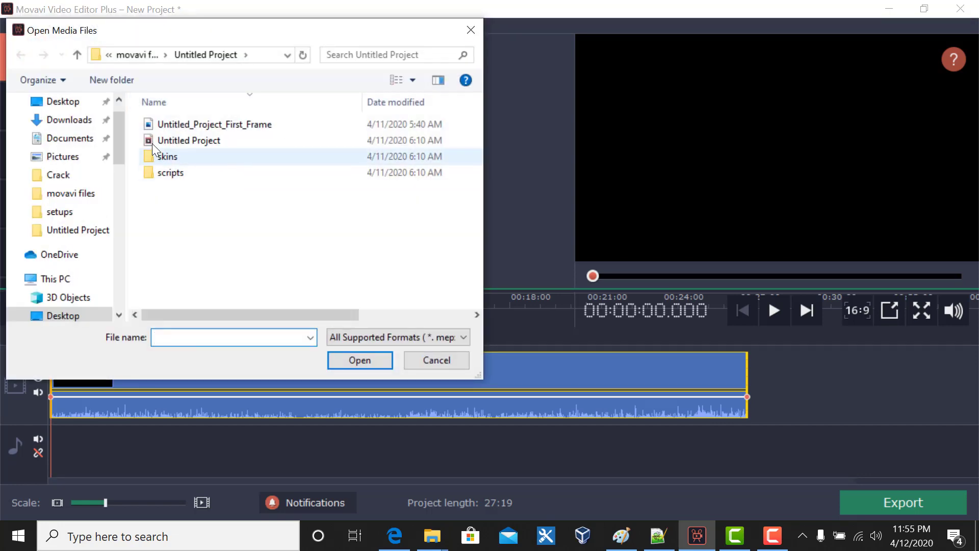
click(65, 102)
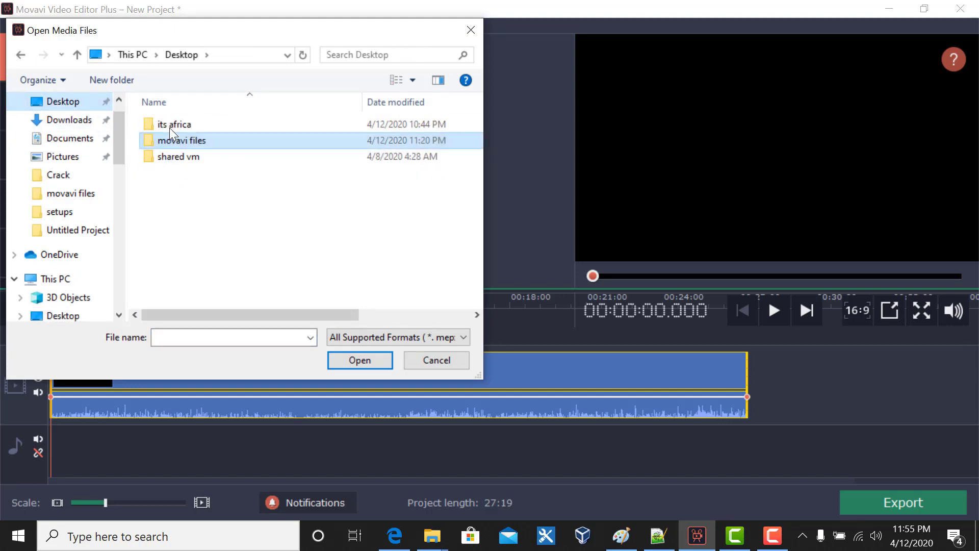
double_click(203, 139)
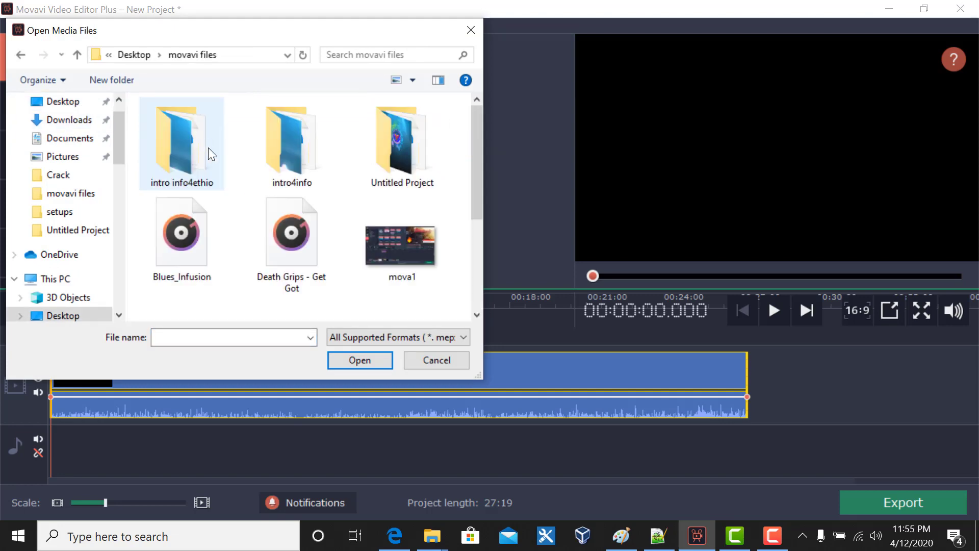
double_click(398, 164)
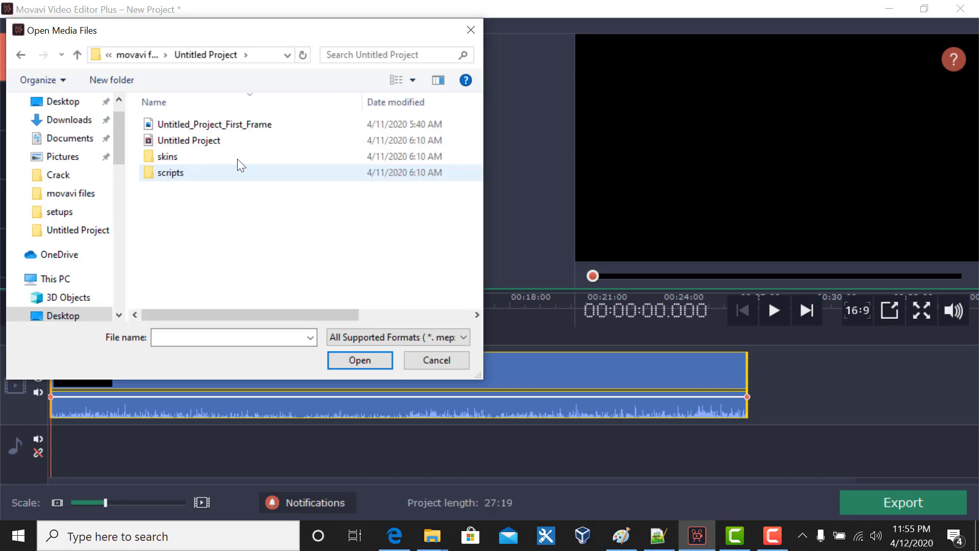
click(16, 56)
double_click(186, 141)
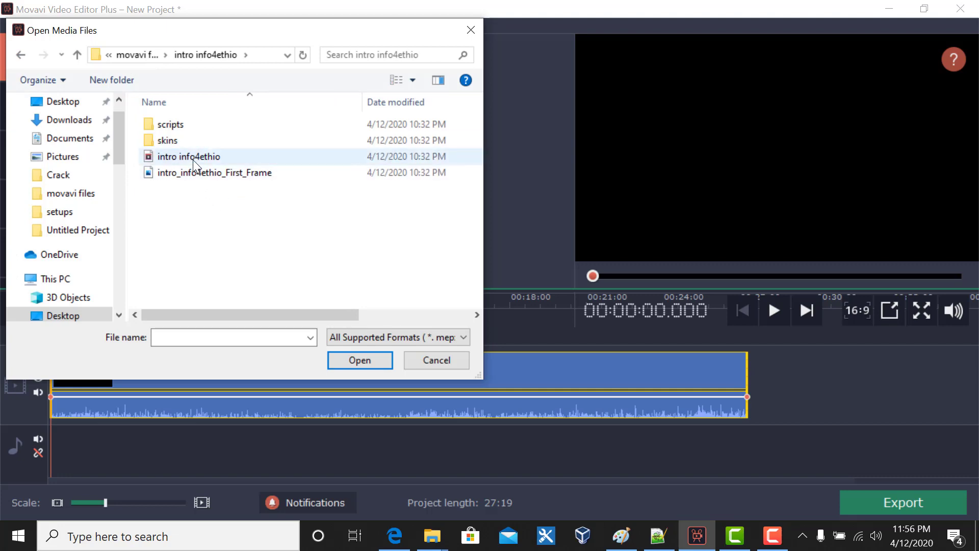
click(191, 158)
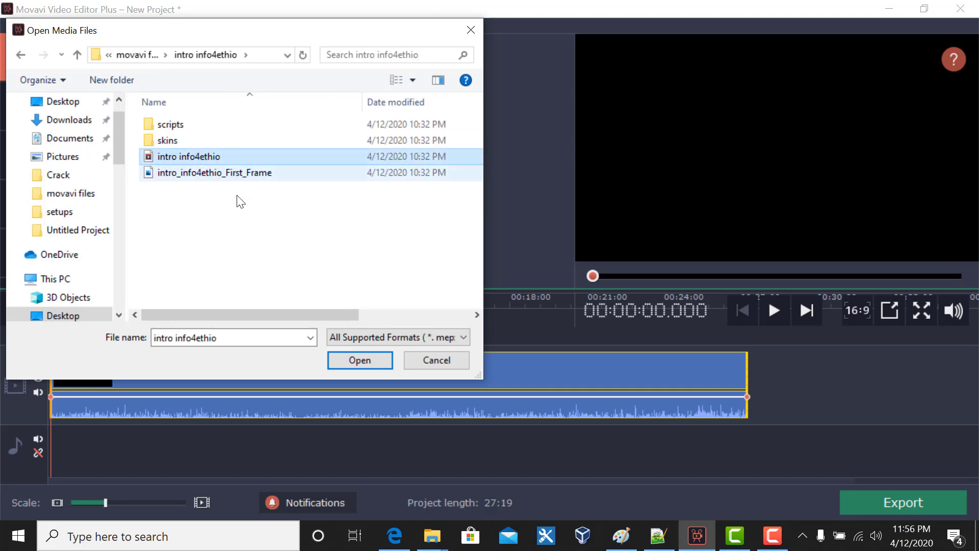
click(354, 357)
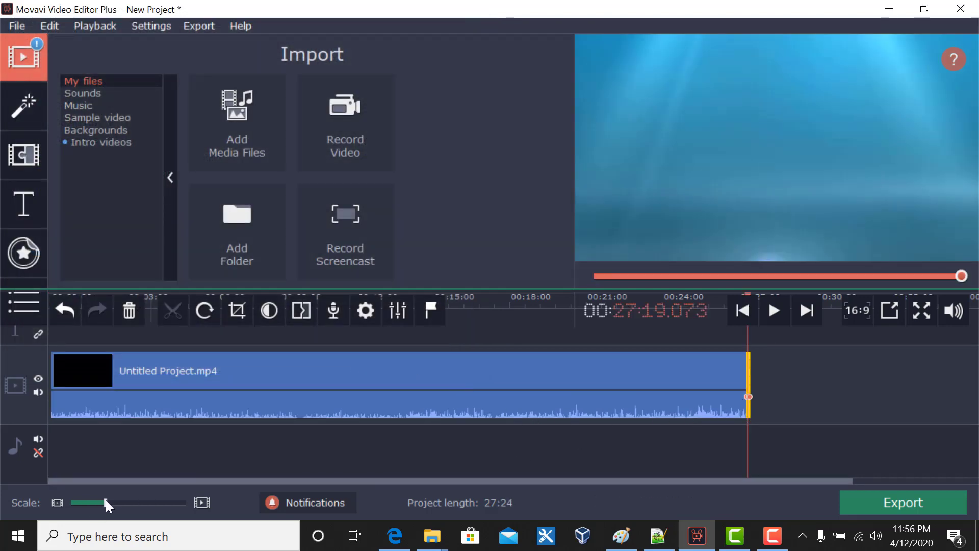
Move the intro info4ethio clip onto the overlay track at about 27:03.9 and play it back briefly.
drag(105, 501, 136, 501)
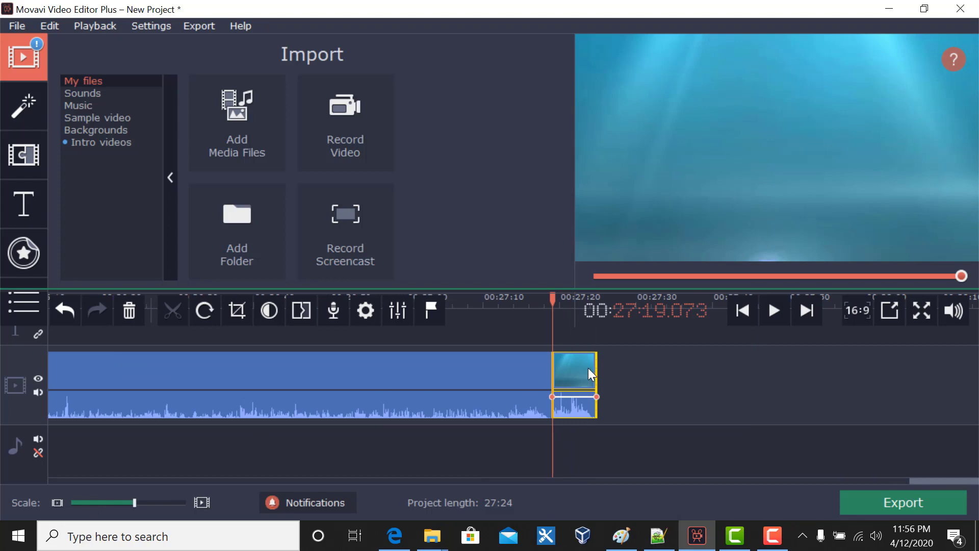
drag(588, 369, 470, 343)
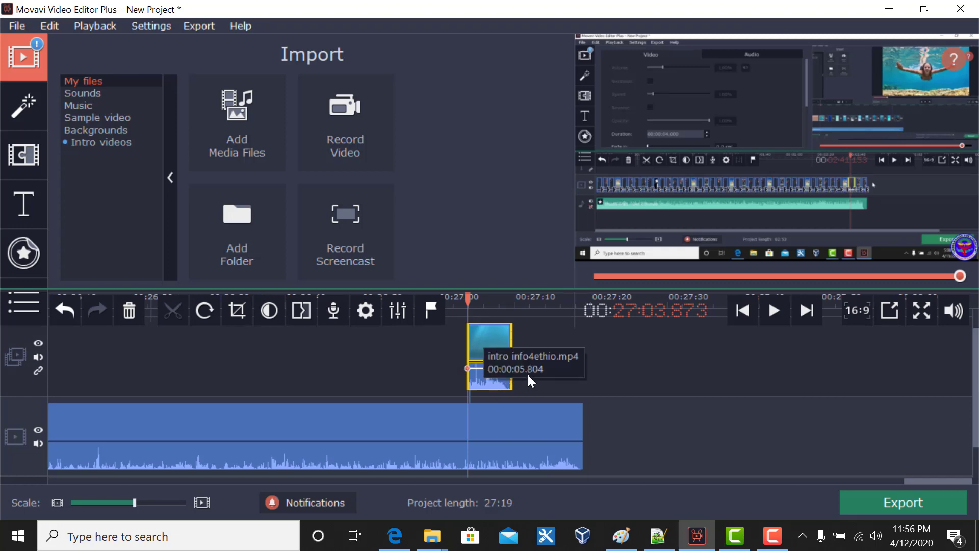
key(space)
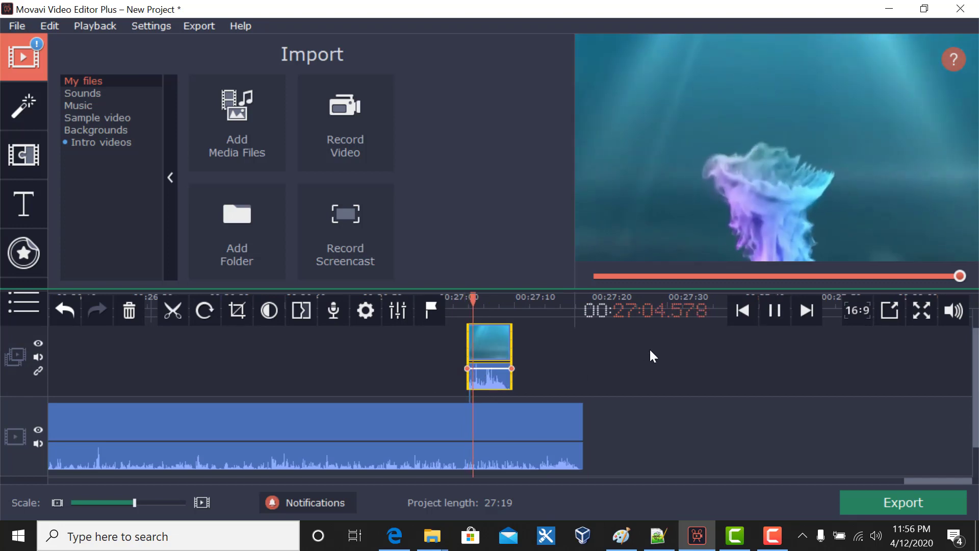
key(space)
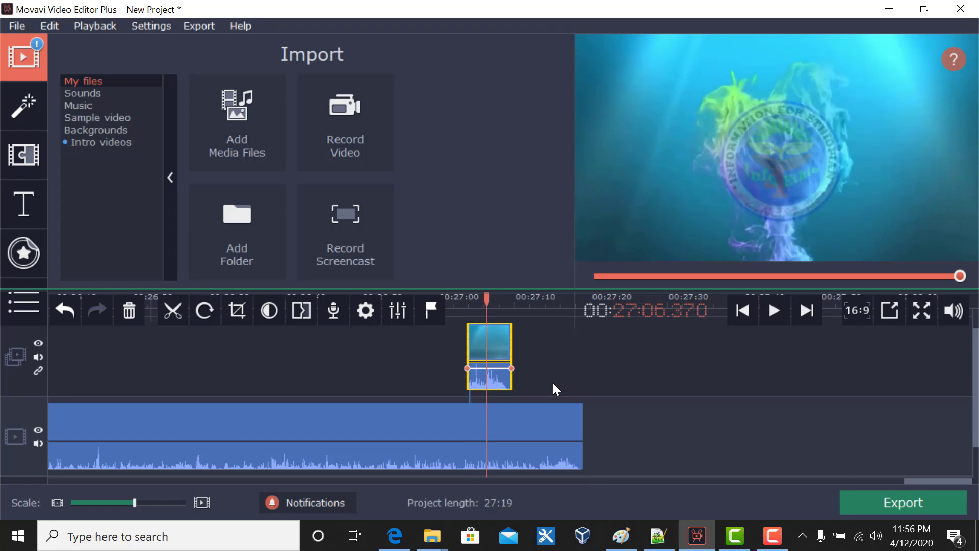
Shrink the intro overlay to a picture-in-picture, place it in the upper-left part of the frame, widen it slightly and apply.
click(475, 338)
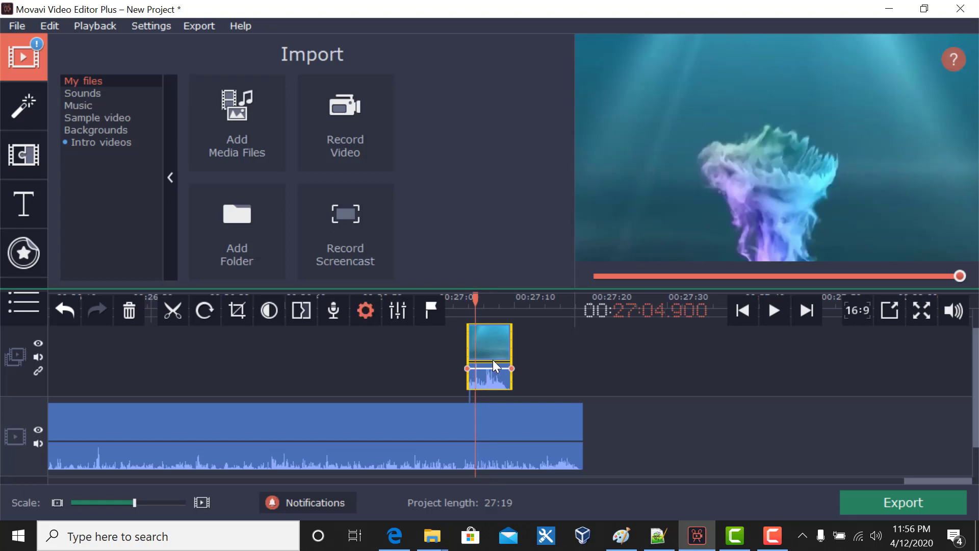
double_click(491, 346)
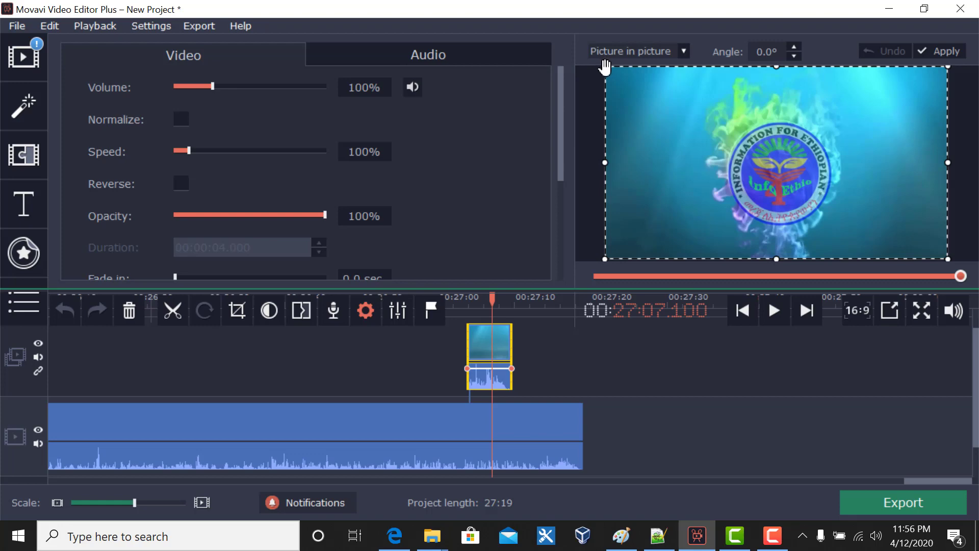
drag(606, 66, 824, 190)
drag(899, 229, 732, 131)
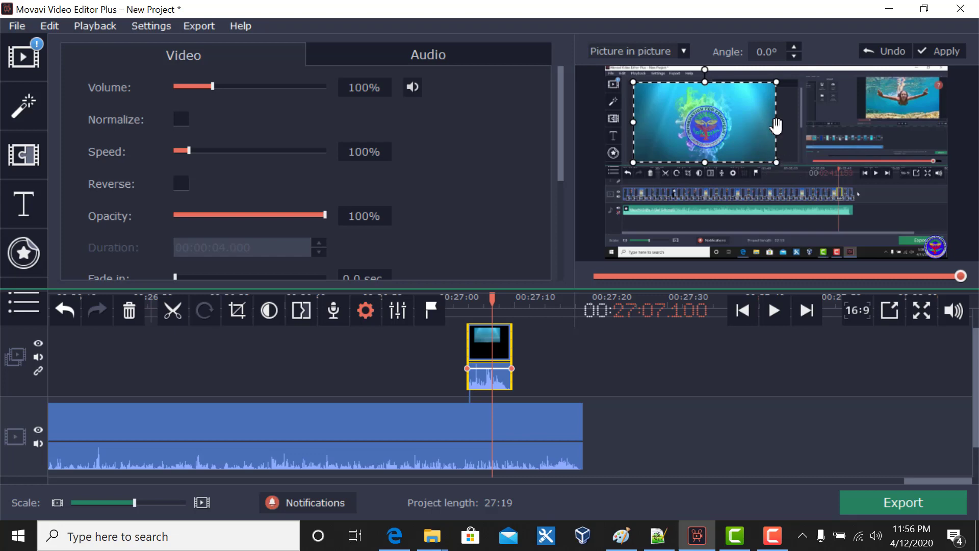
drag(776, 124, 797, 124)
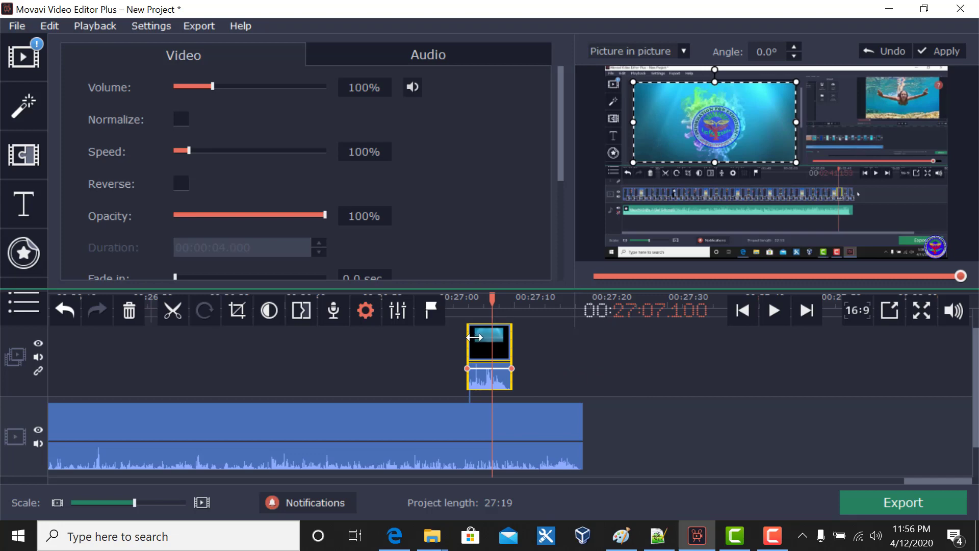
click(948, 51)
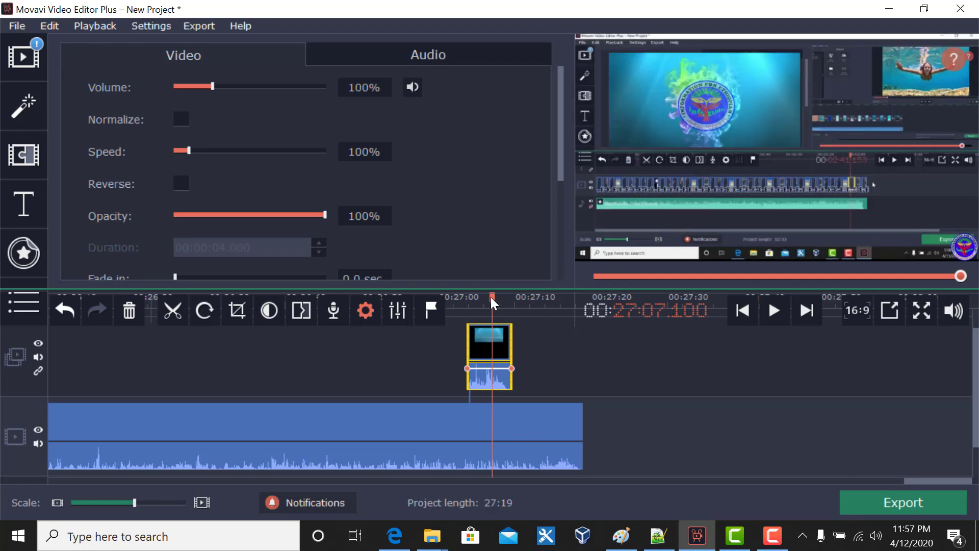
Check the picture-in-picture overlay near its start and end, and reopen its frame for editing at about 27:06.7.
click(478, 356)
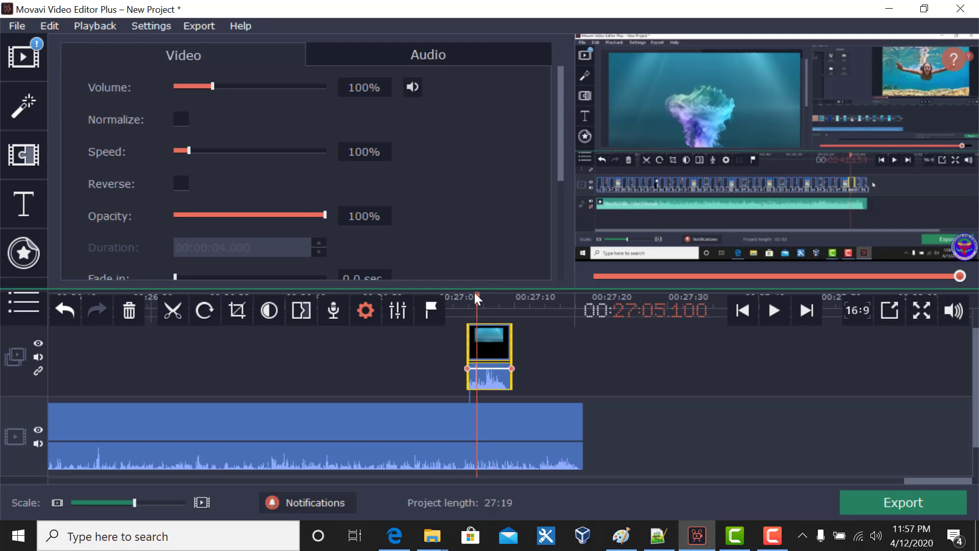
click(513, 336)
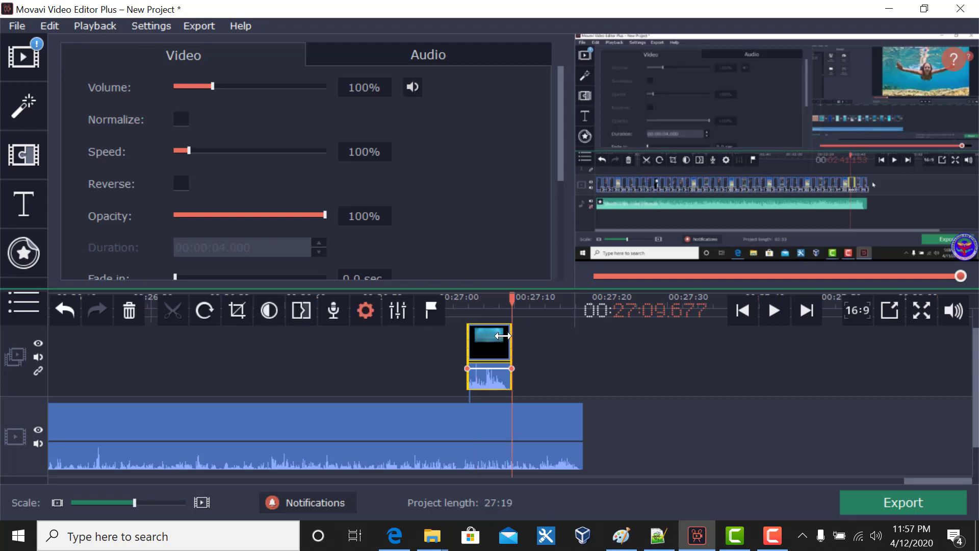
double_click(489, 351)
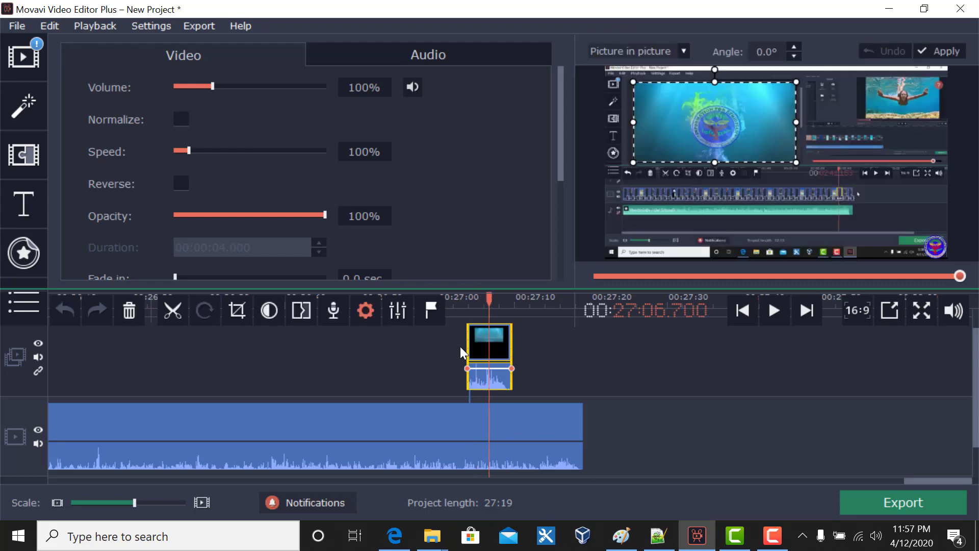
Mute the main video track's audio and play the overlay section back from about 27:01.7.
click(450, 422)
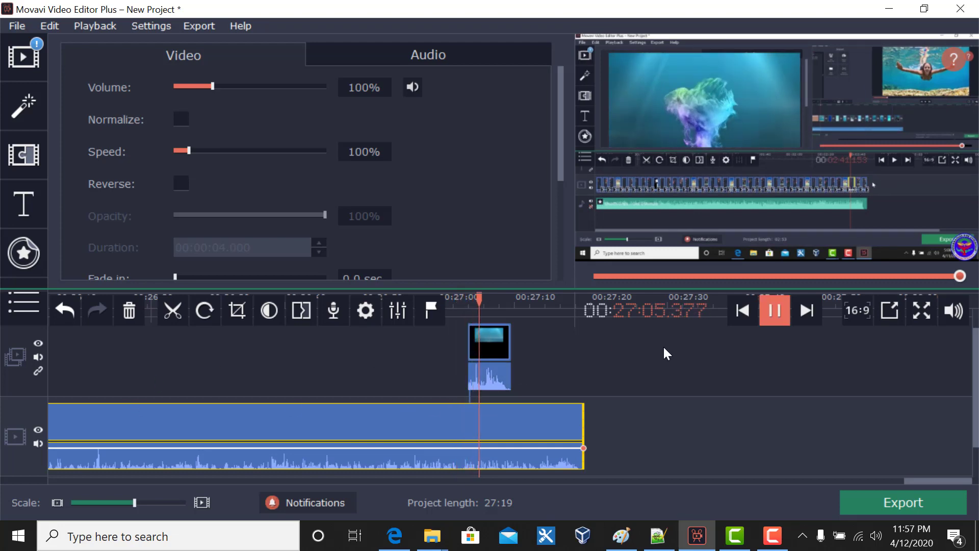
key(space)
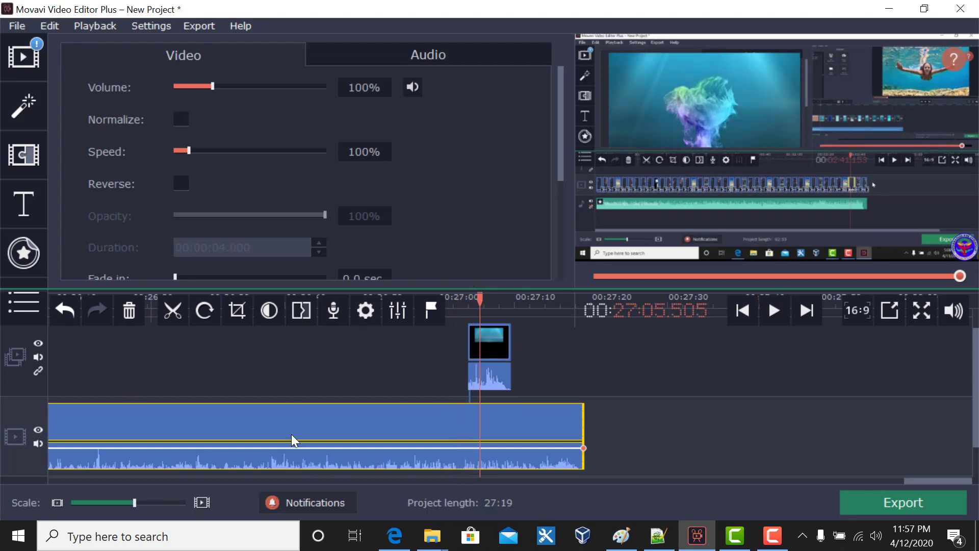
click(38, 444)
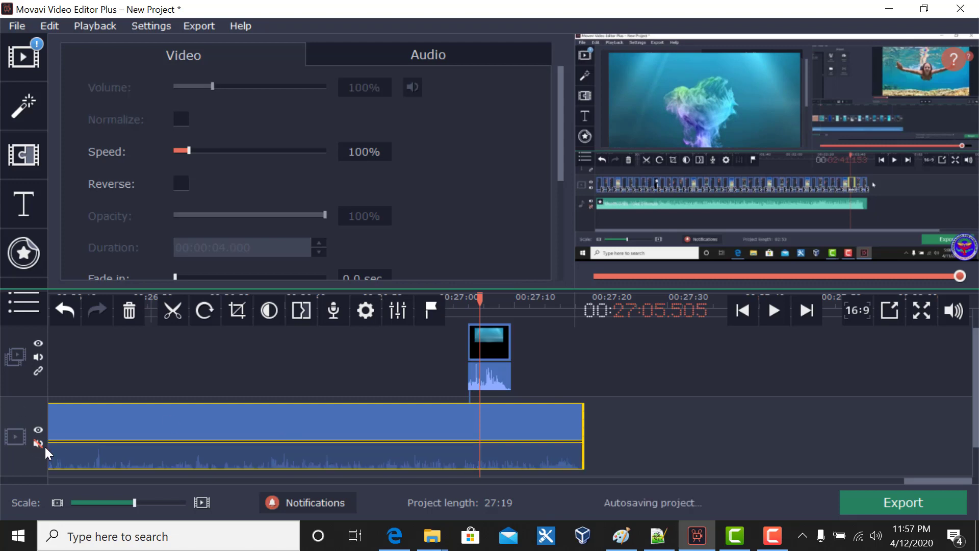
click(452, 416)
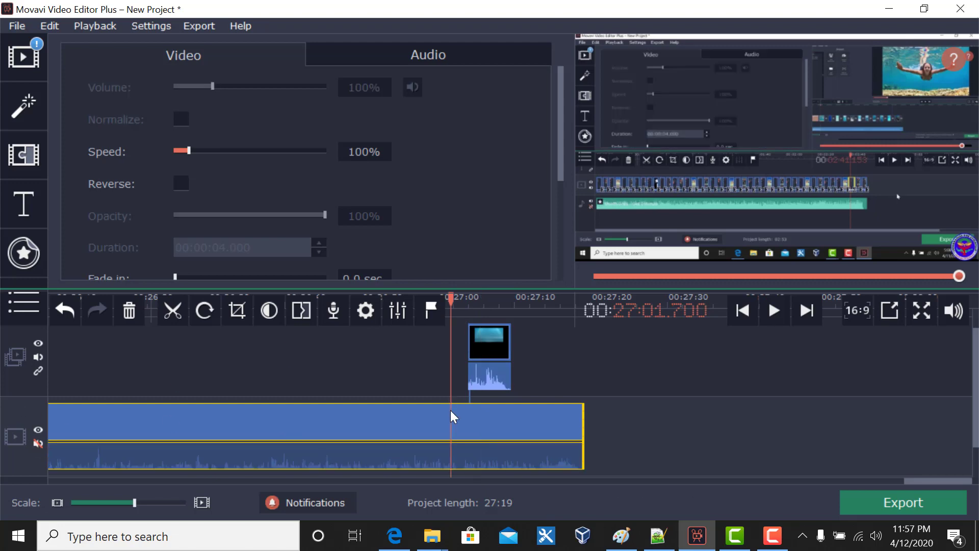
key(space)
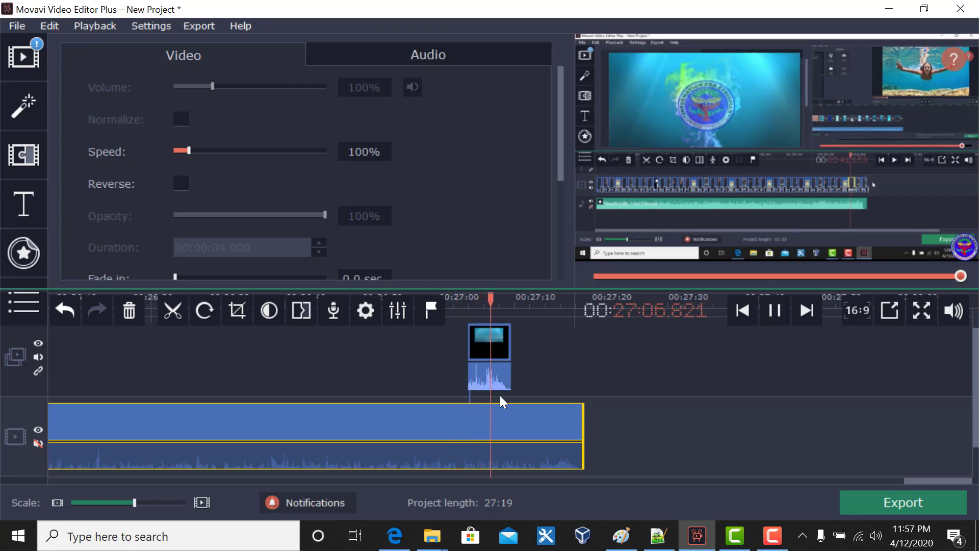
key(space)
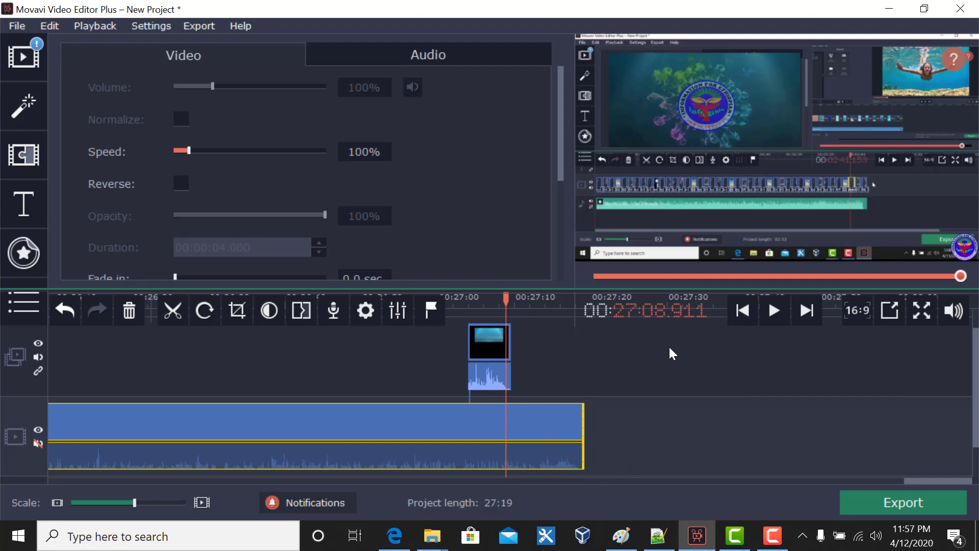
Import the intro info4ethio video from the intro info4ethio folder again, adding it to the project as another clip.
right_click(649, 431)
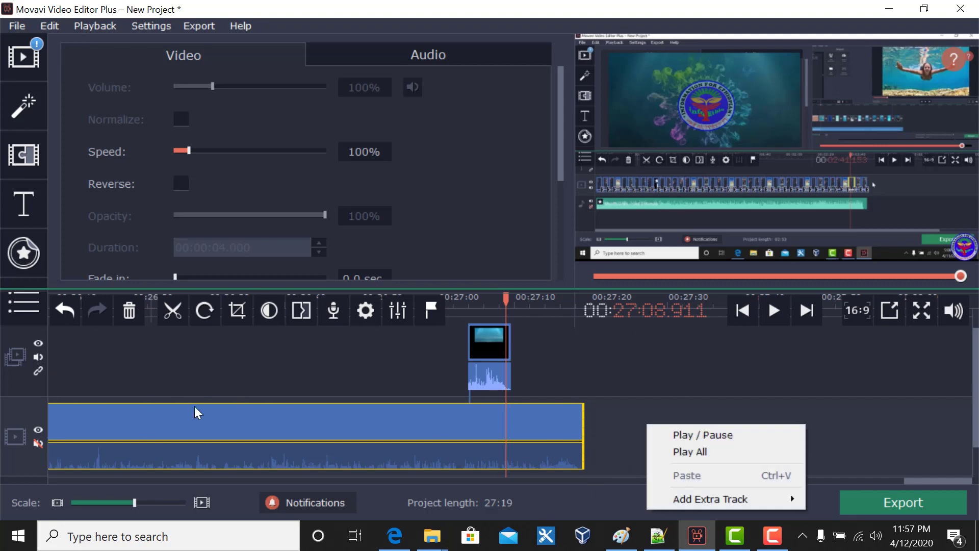
click(16, 68)
click(240, 109)
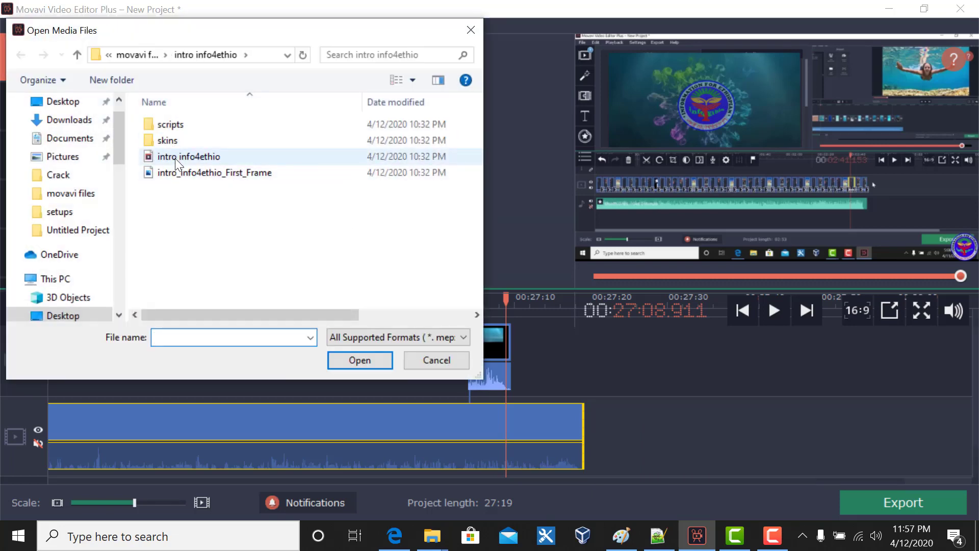
click(179, 173)
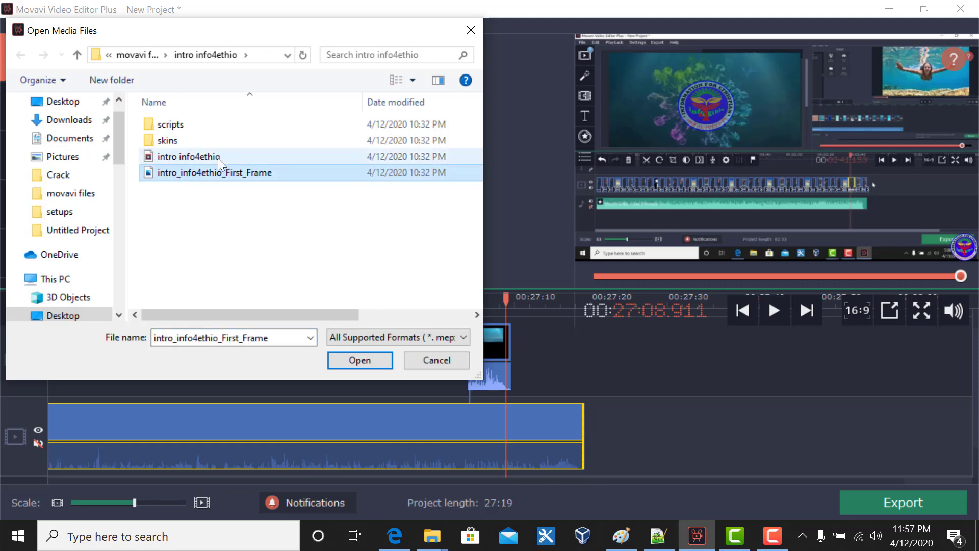
drag(202, 156, 375, 367)
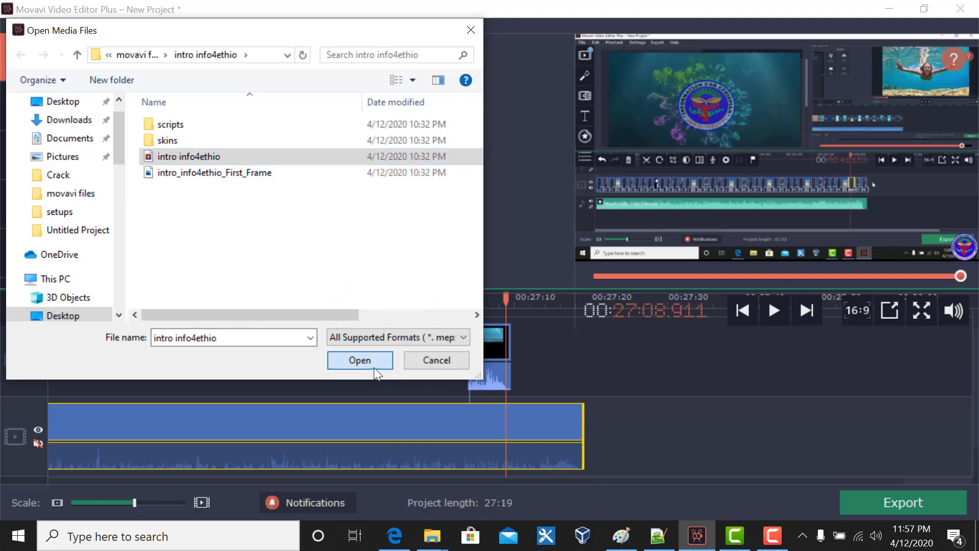
click(375, 368)
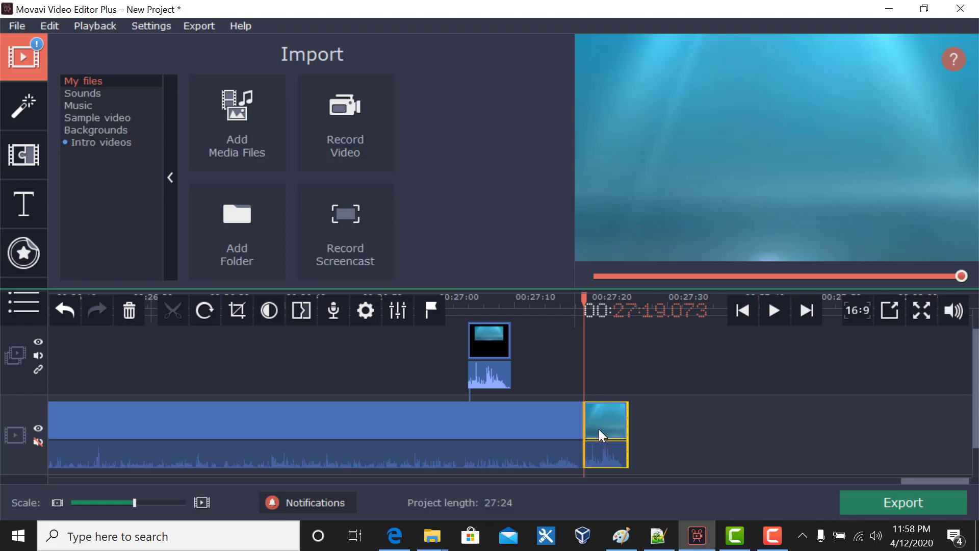
Stack the new intro clip above the first overlay and shrink it to a small picture-in-picture near the middle of the frame.
drag(599, 430, 496, 312)
double_click(488, 329)
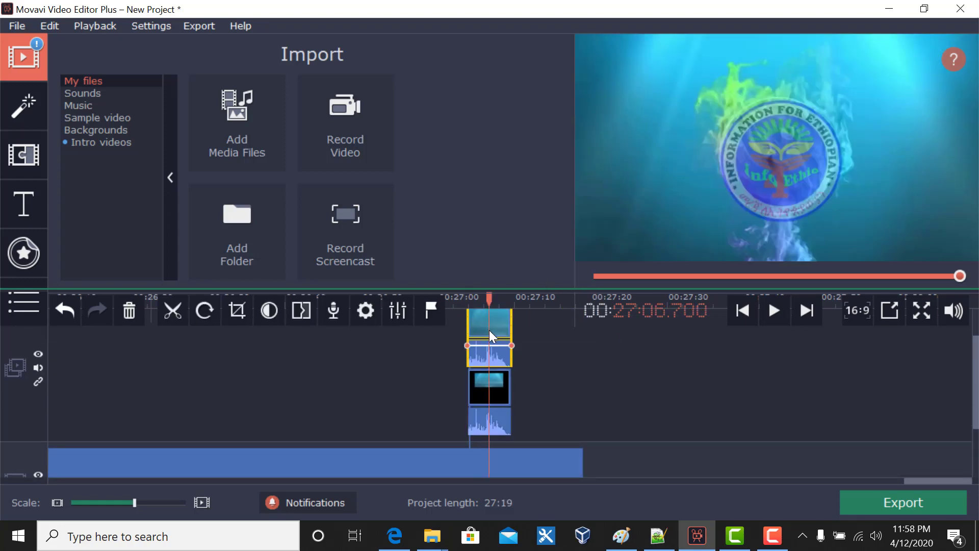
drag(604, 66, 831, 193)
drag(898, 232, 767, 143)
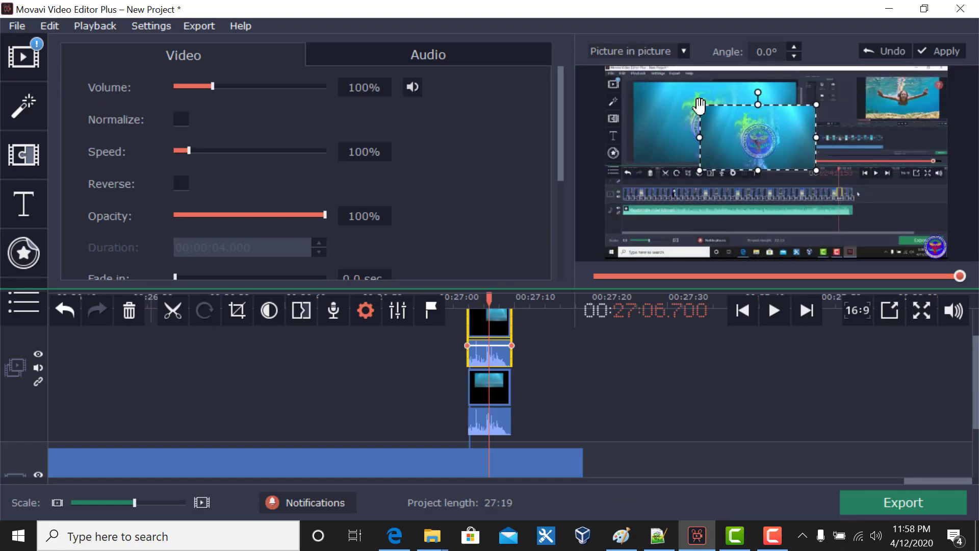
drag(693, 108, 732, 130)
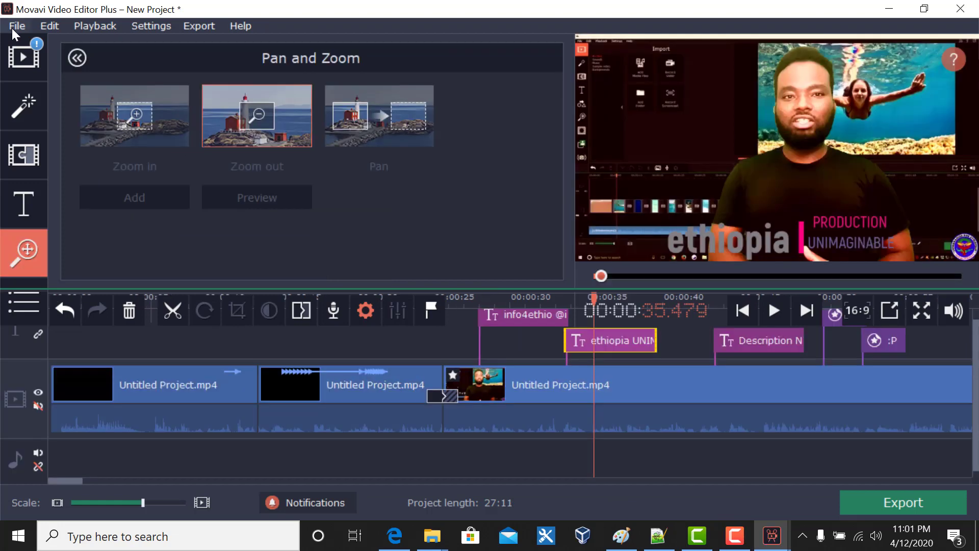
click(11, 27)
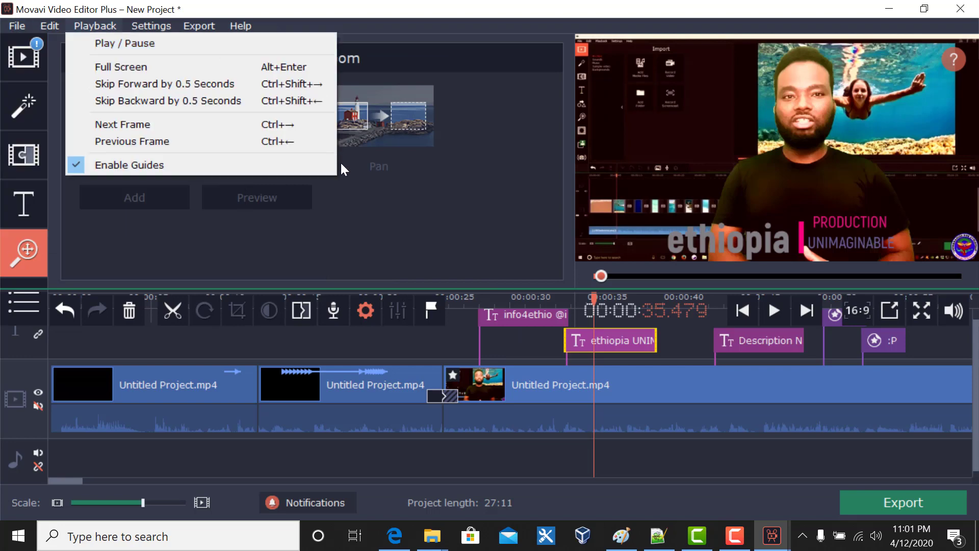
click(353, 205)
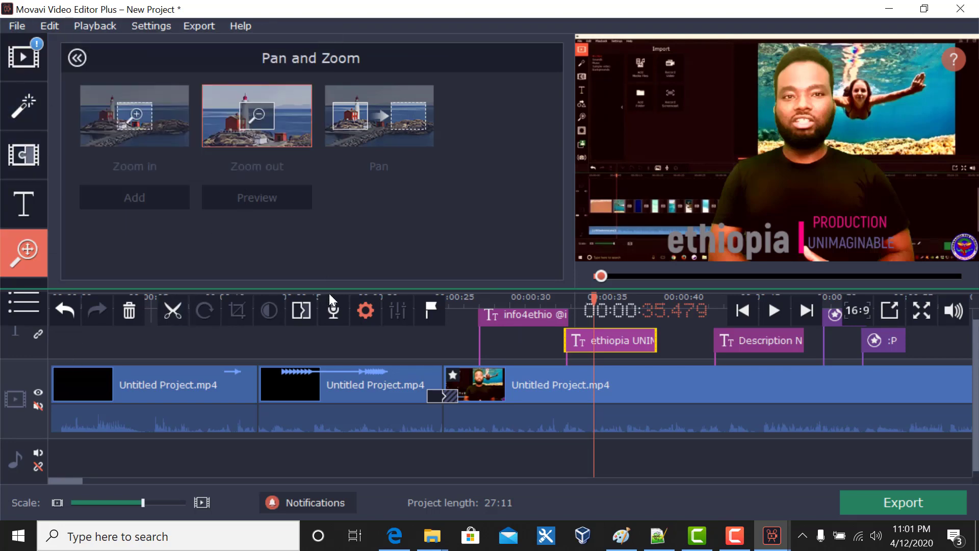
Review the video properties of the second Untitled Project clip and open its Pan and Zoom settings.
click(379, 385)
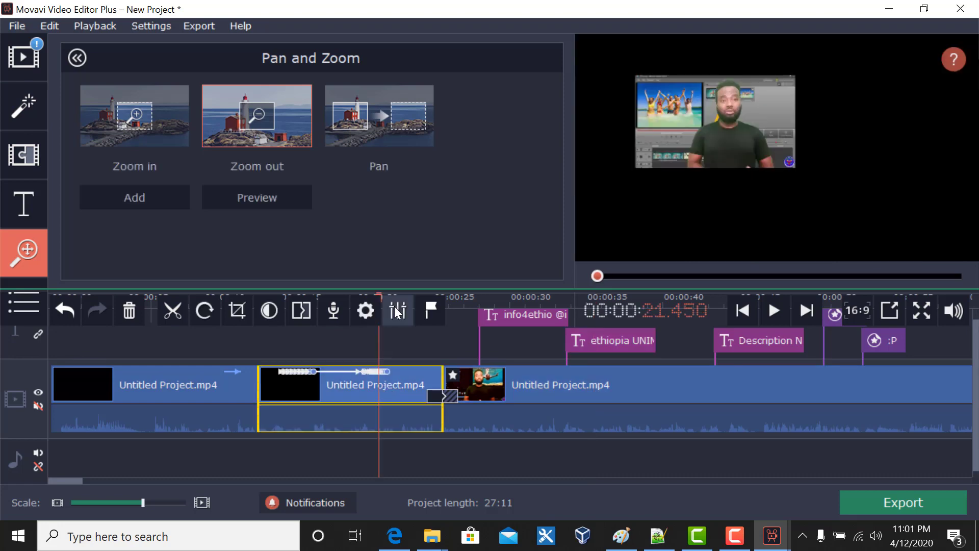
click(363, 310)
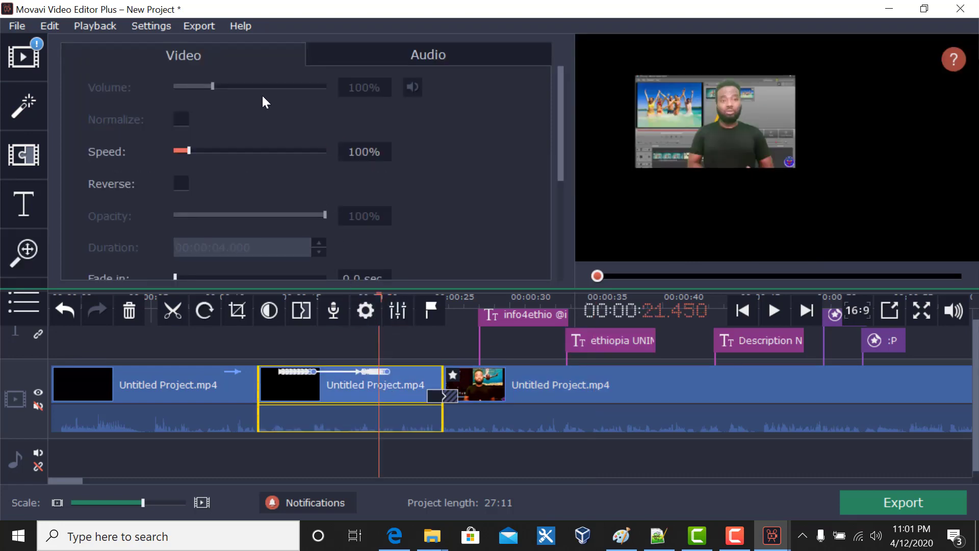
drag(562, 76, 566, 184)
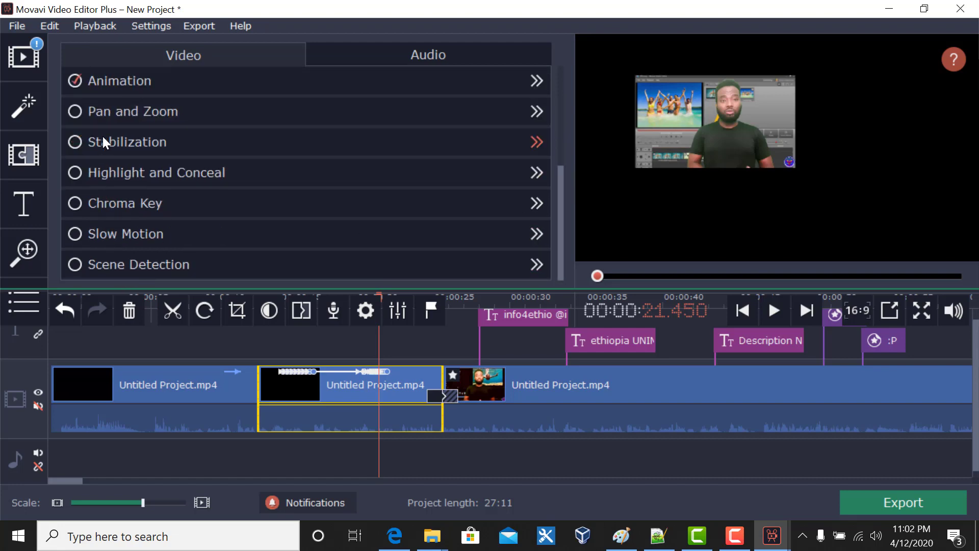
click(72, 109)
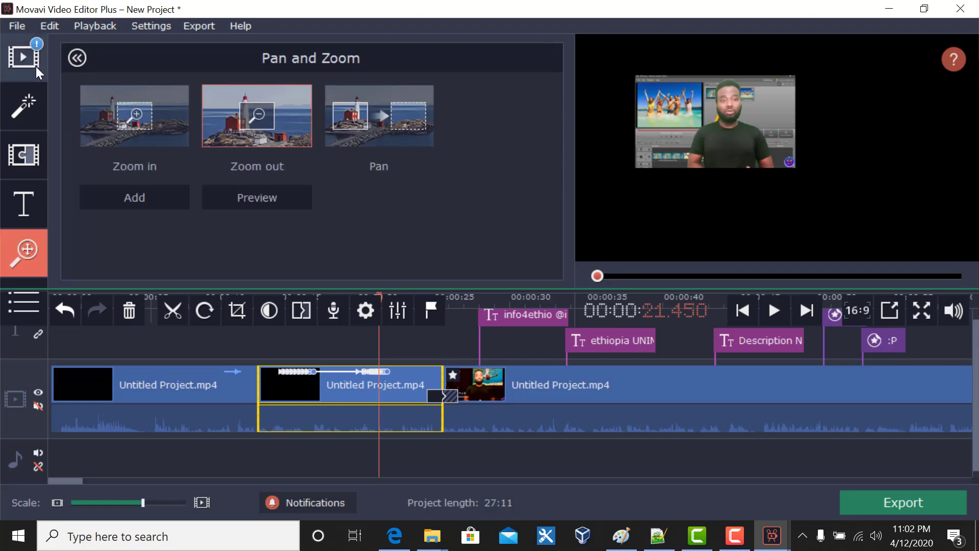
click(30, 299)
click(288, 214)
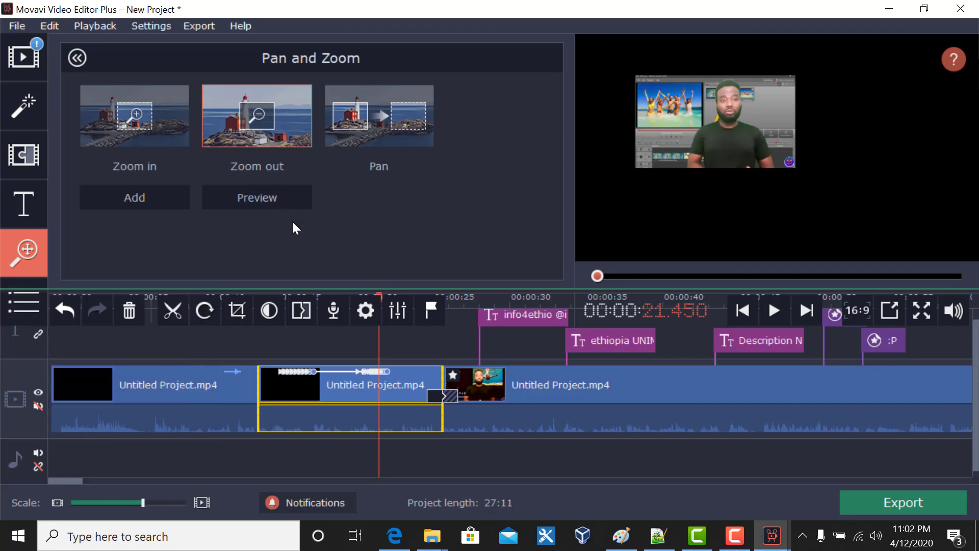
Apply Noise Removal to the second Untitled Project clip's audio with noise suppression at 73%.
click(398, 310)
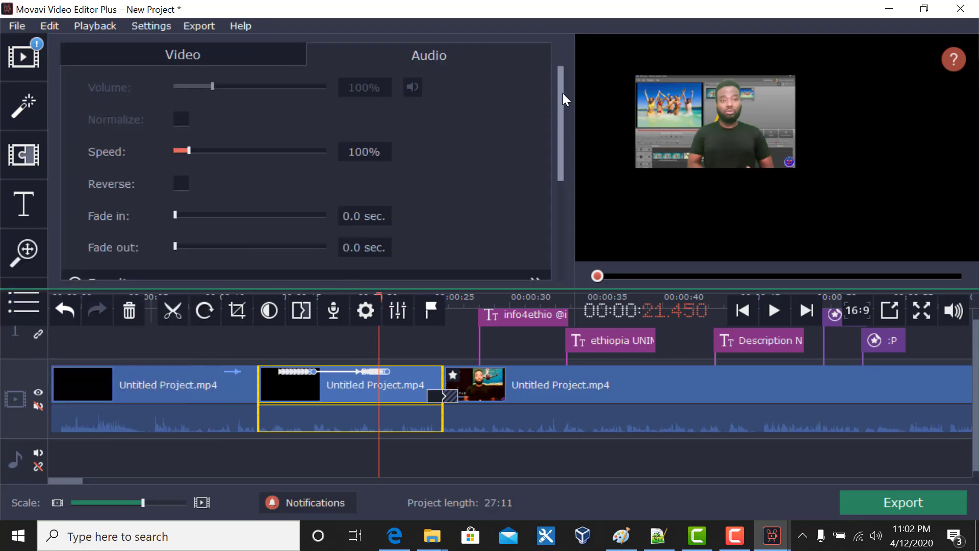
drag(561, 93, 575, 188)
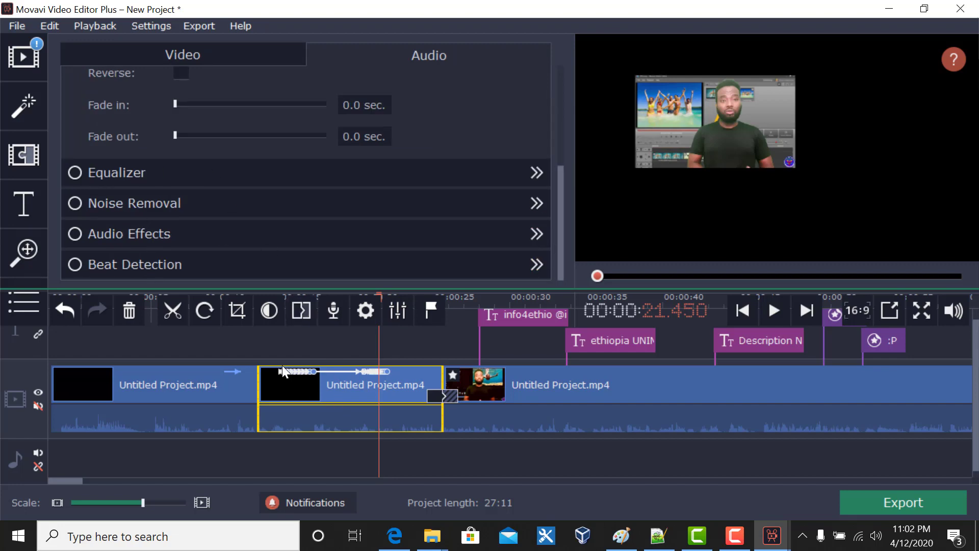
click(324, 377)
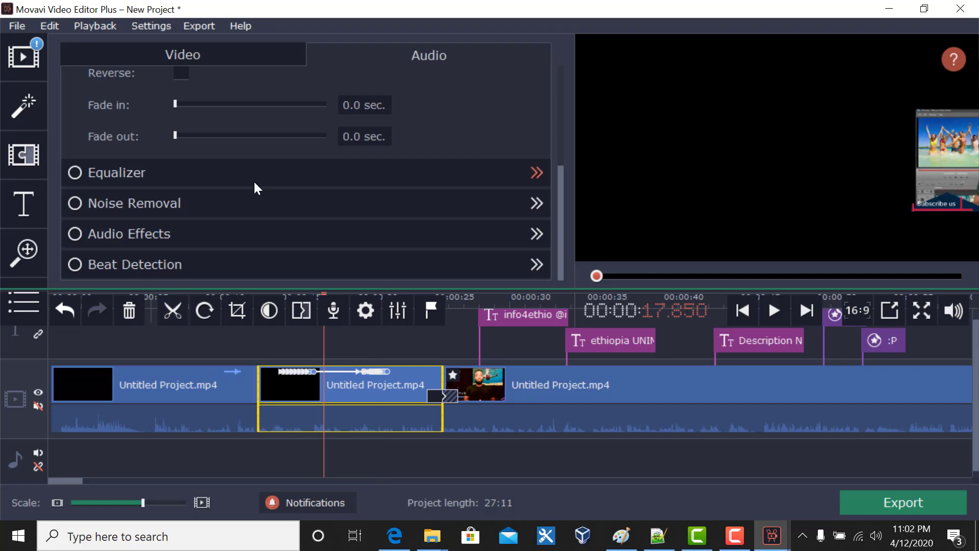
click(73, 204)
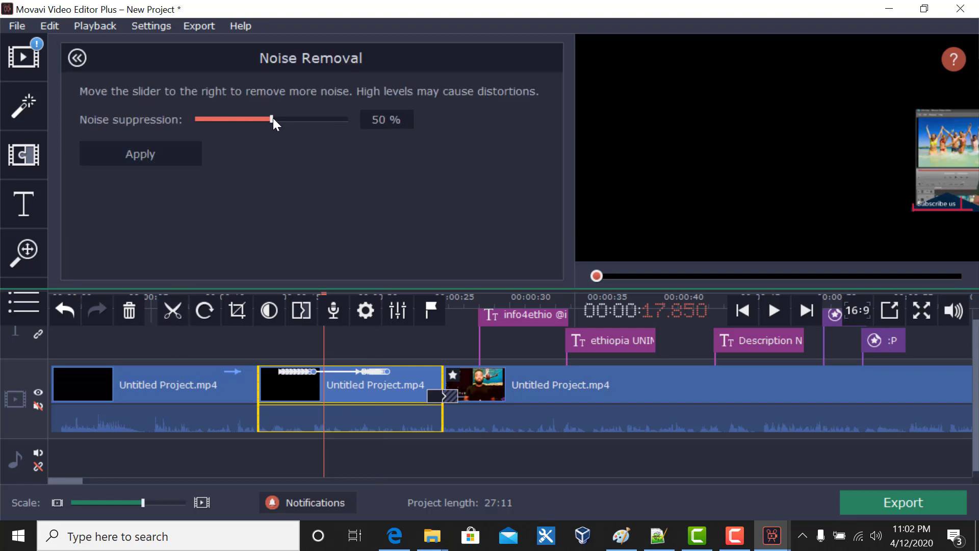
drag(273, 117, 306, 123)
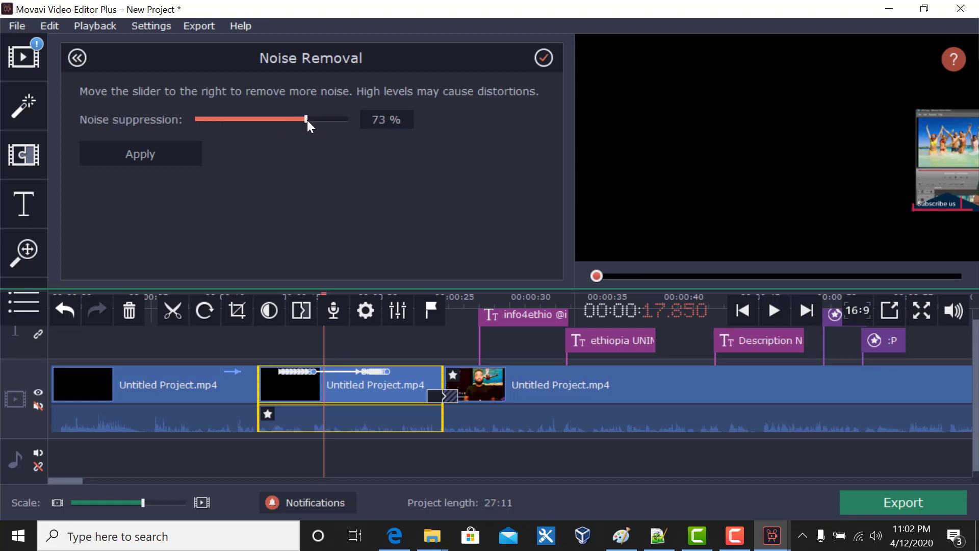
click(76, 59)
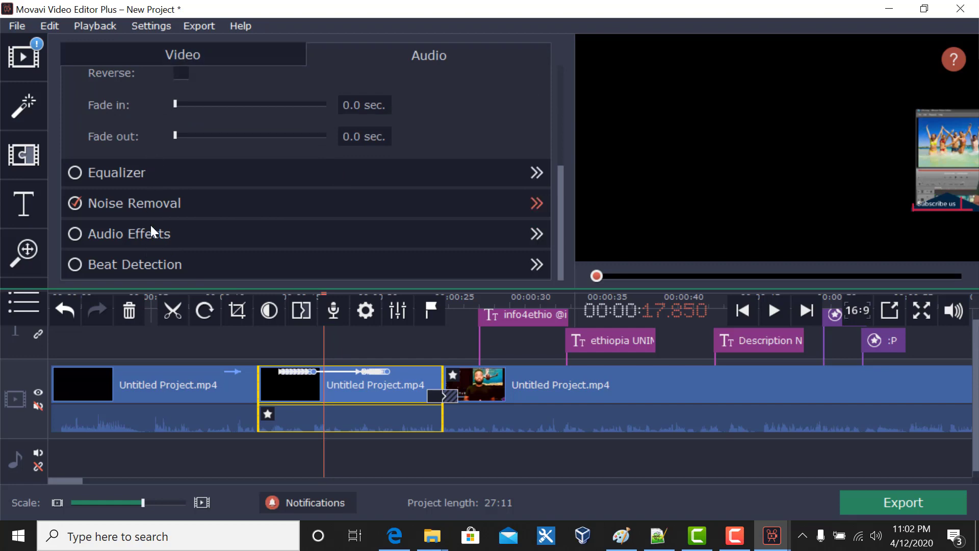
Apply the High pitch audio effect to the second clip and view its Equalizer settings.
click(74, 234)
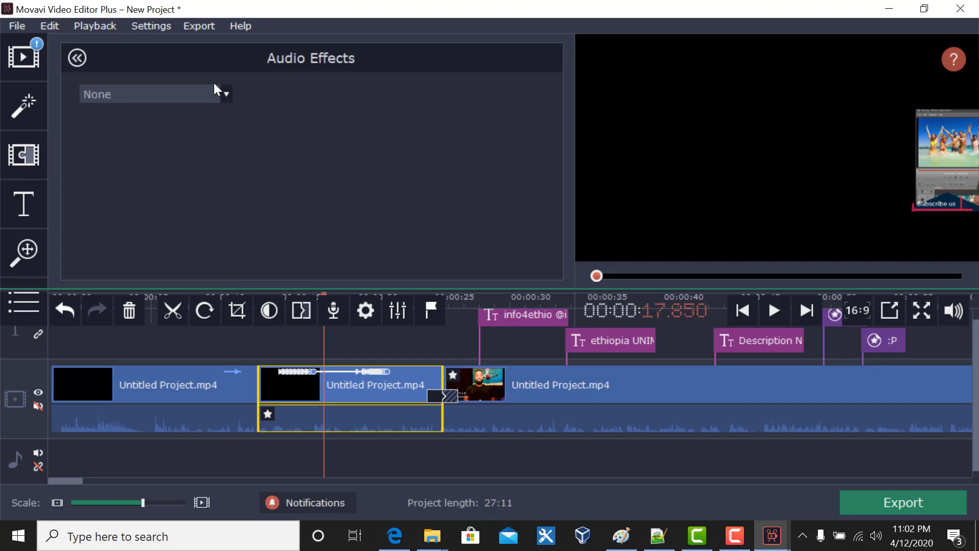
click(227, 97)
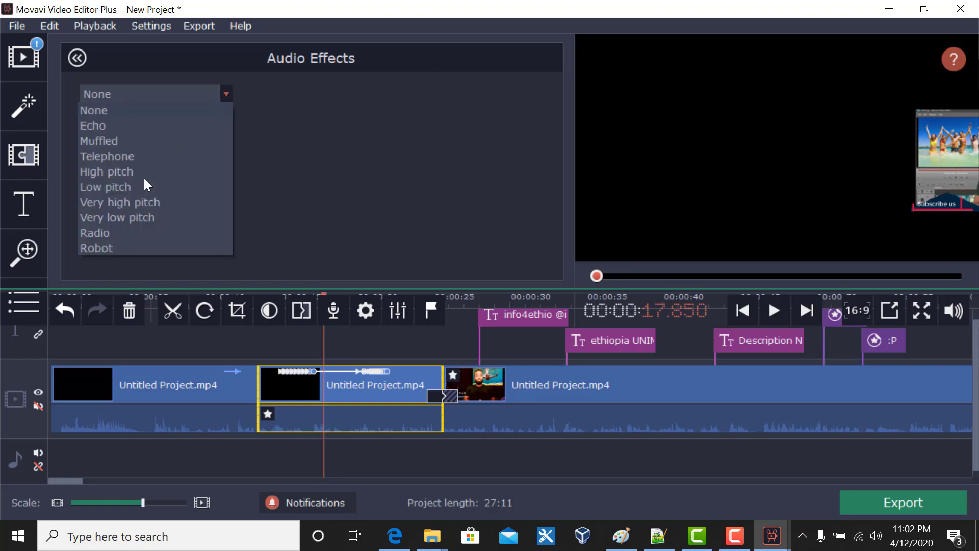
click(120, 168)
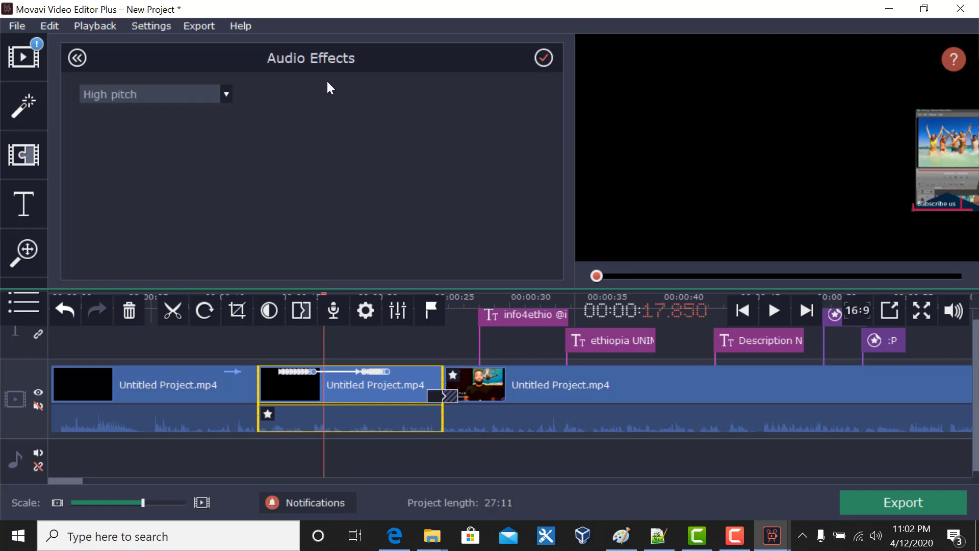
click(77, 58)
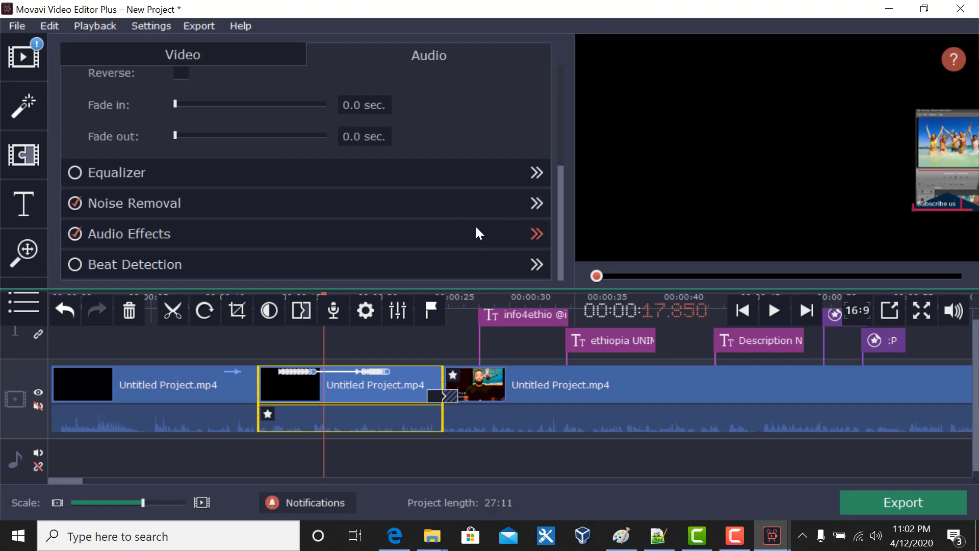
click(397, 172)
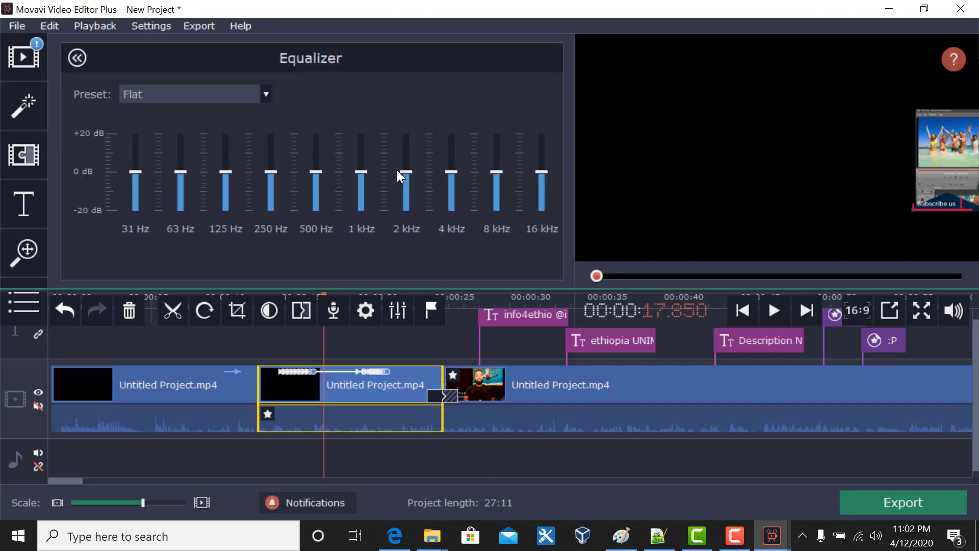
click(77, 57)
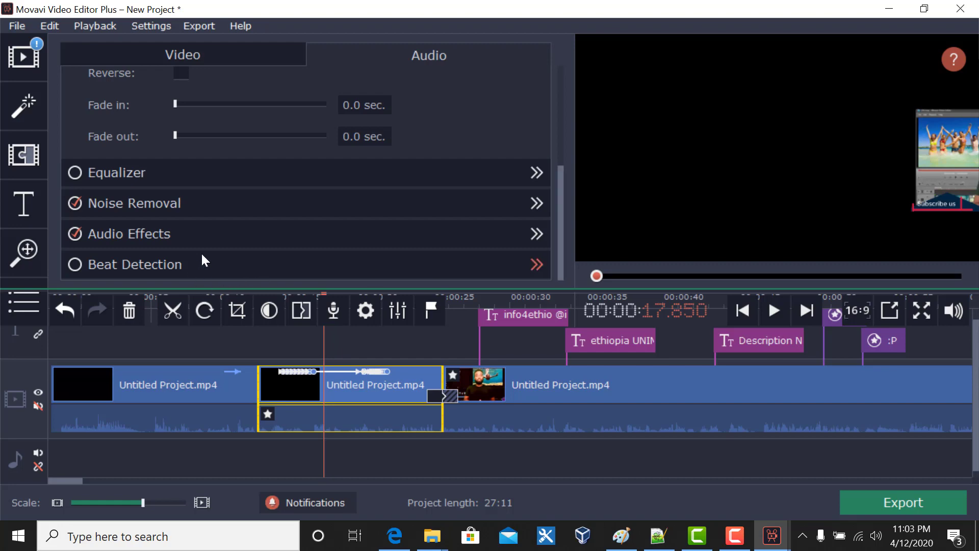
Add a Highlight and Conceal mask to the second Untitled Project clip, shrunk and placed over the people in the beach picture.
click(252, 57)
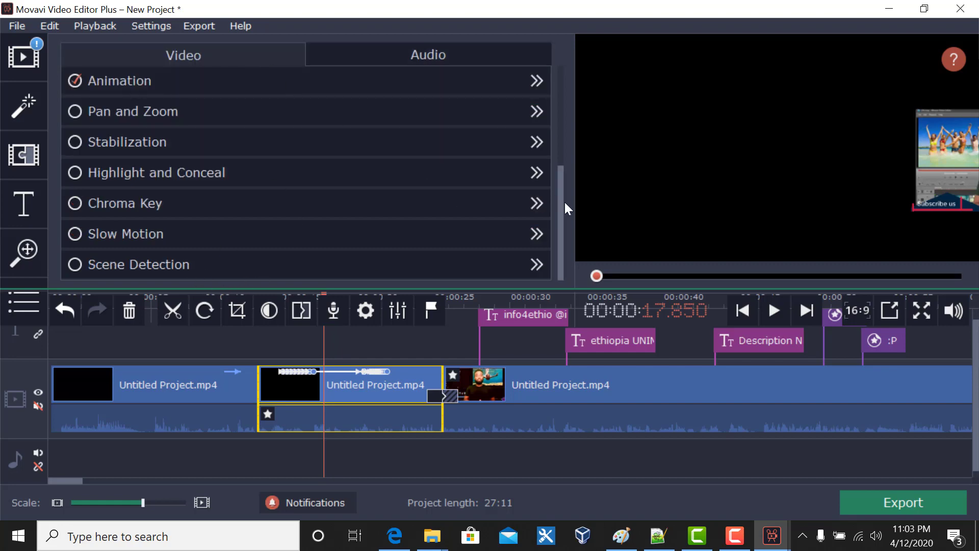
click(173, 172)
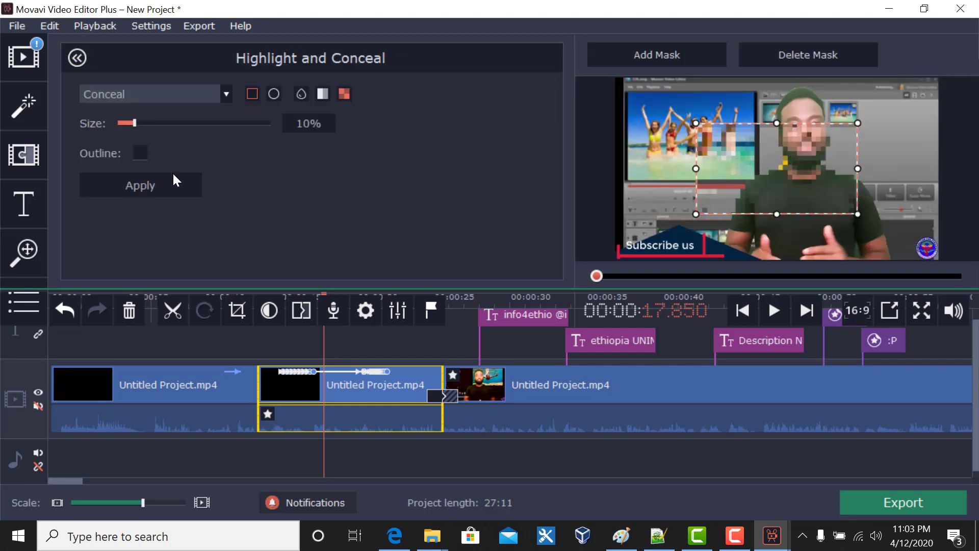
drag(798, 168, 819, 146)
drag(873, 164, 754, 161)
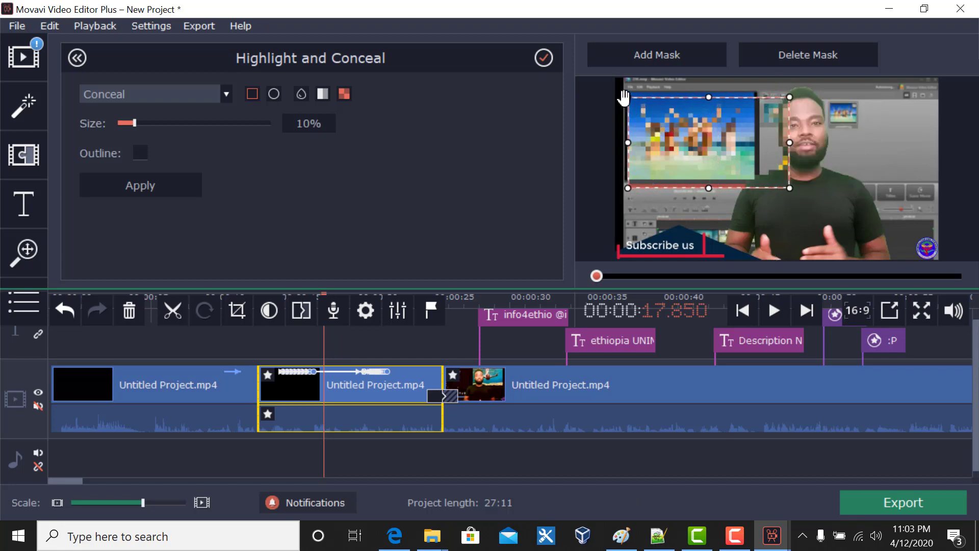
drag(629, 97, 709, 120)
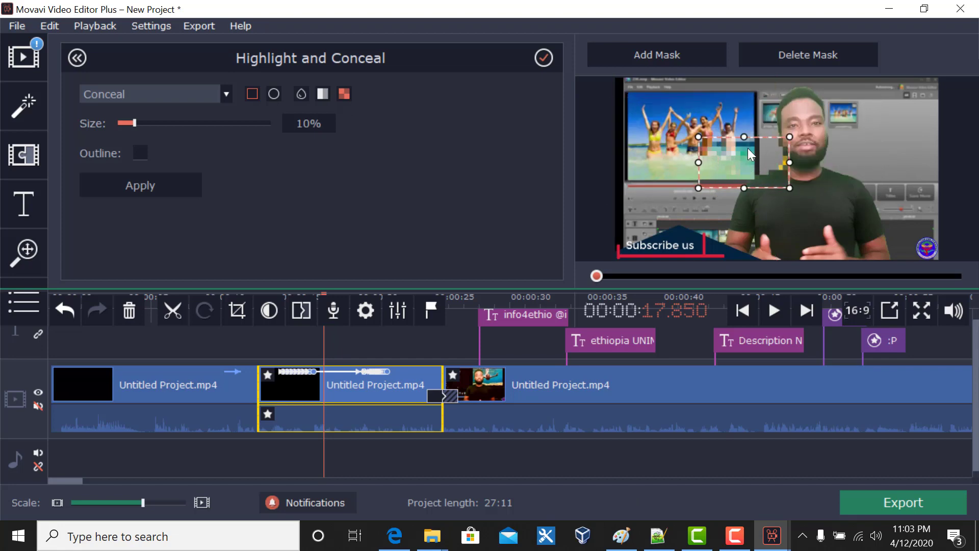
drag(747, 148, 693, 131)
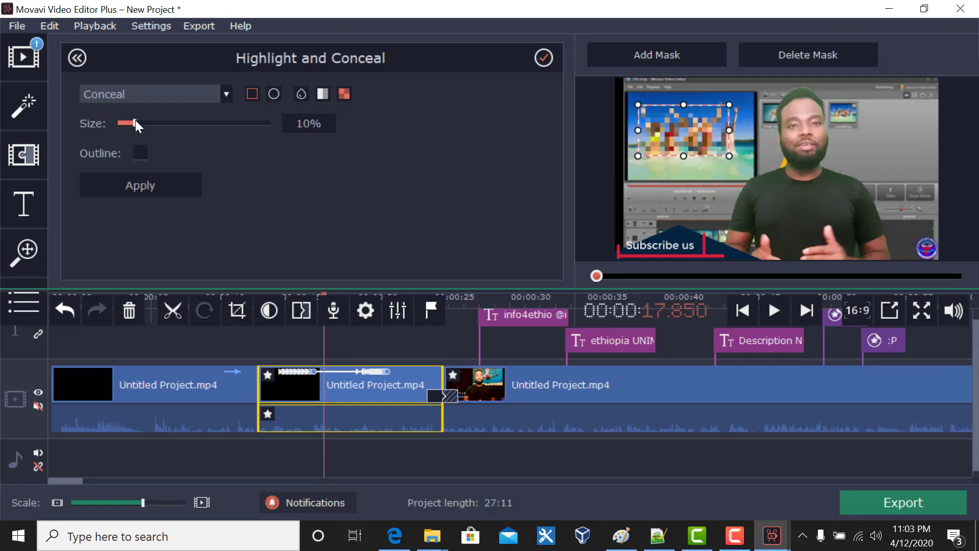
Set the conceal mask's pixelation size to 47% and try its outline option.
drag(136, 120, 189, 127)
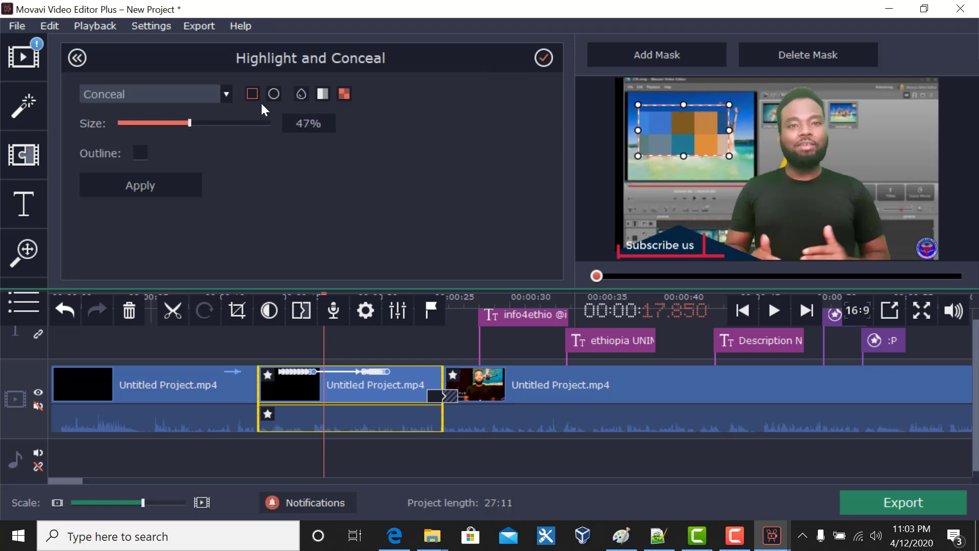
click(141, 153)
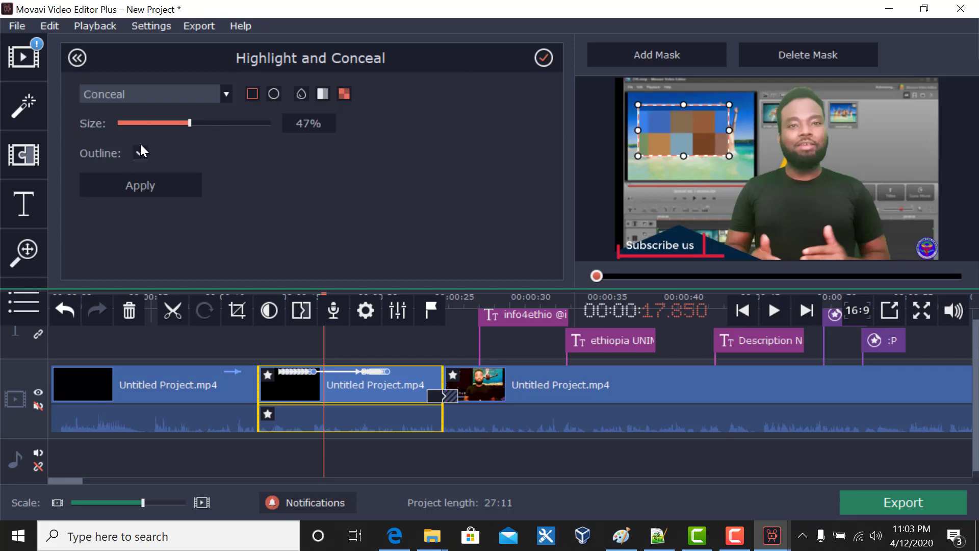
click(141, 153)
Change the conceal mask to an oval blur at 87% opacity and move it below the people in the beach picture.
click(275, 94)
click(274, 94)
click(299, 93)
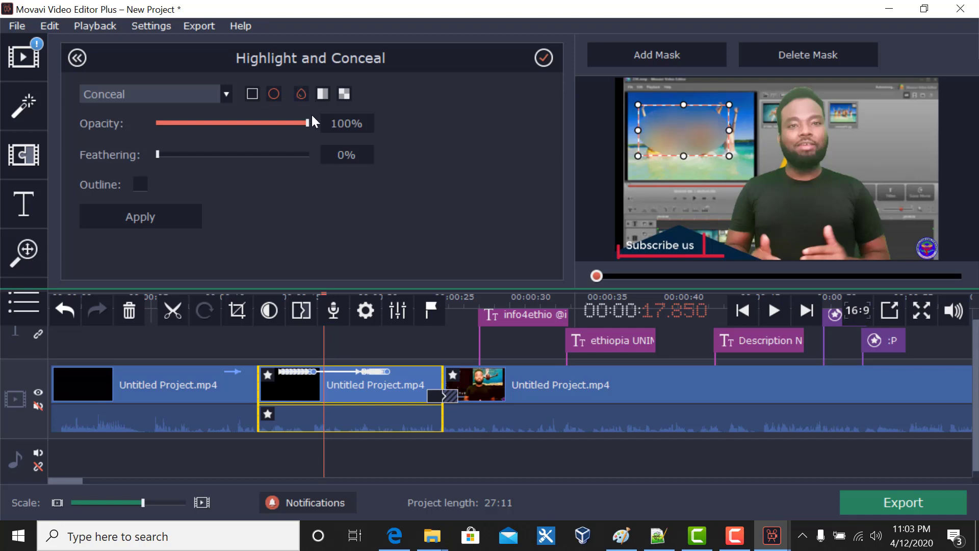
drag(308, 120, 289, 128)
drag(673, 136, 667, 184)
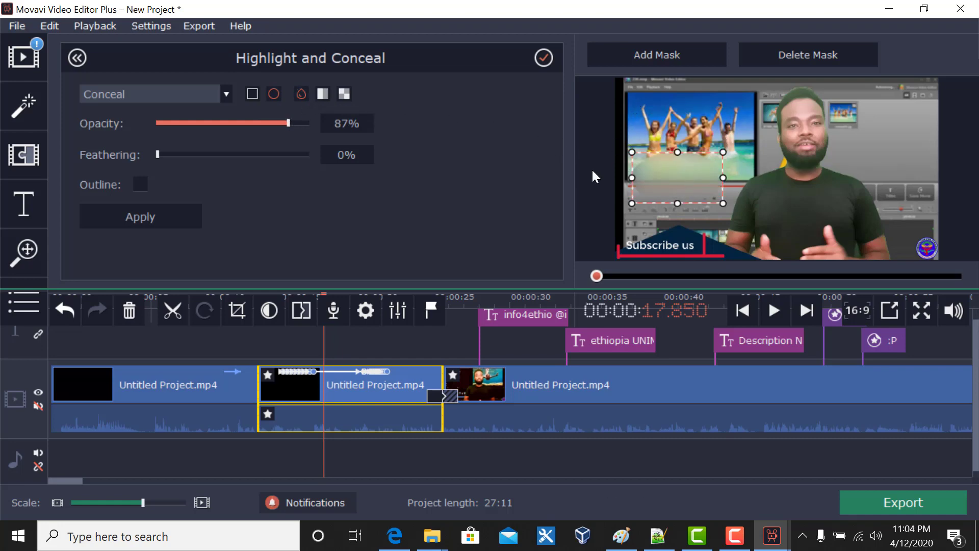
click(226, 94)
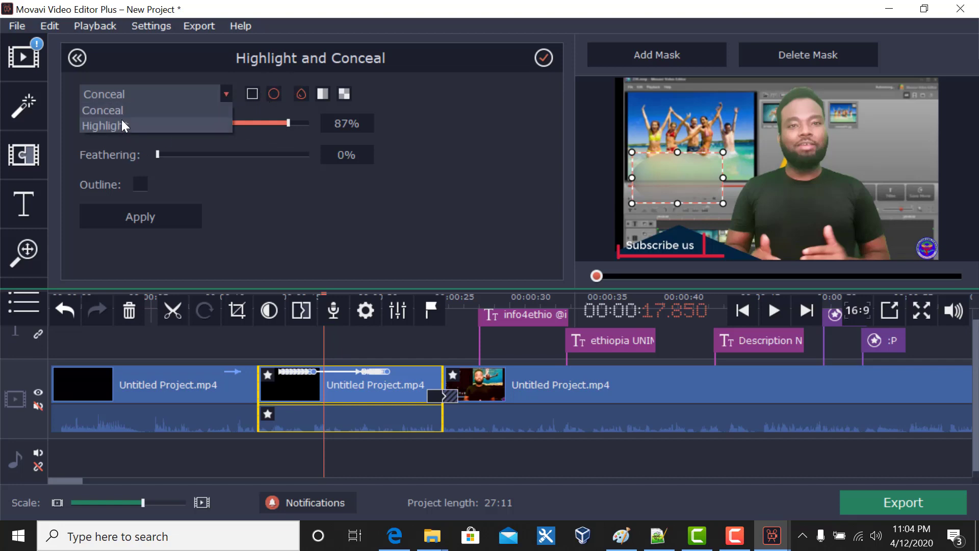
click(319, 193)
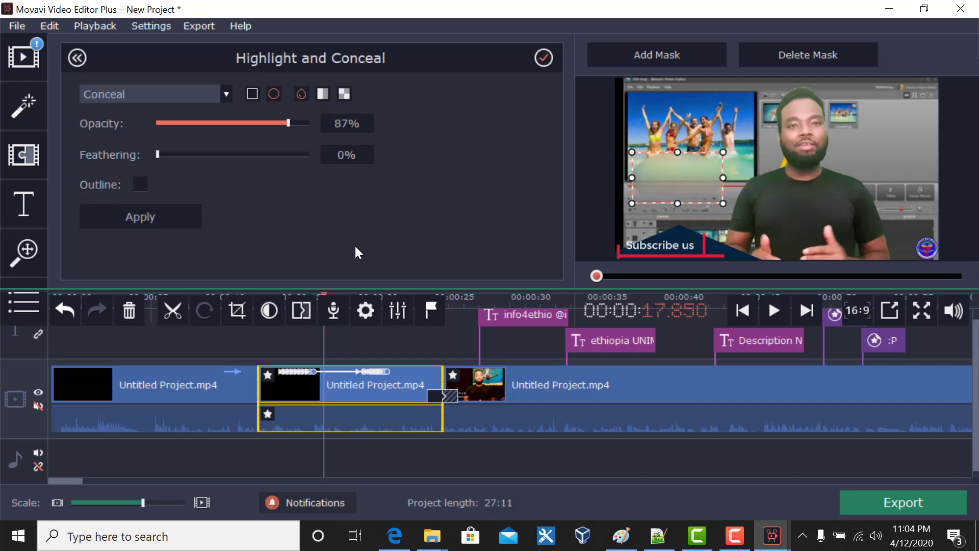
Review the Chroma Key settings and transparent color option for the second Untitled Project clip.
click(403, 315)
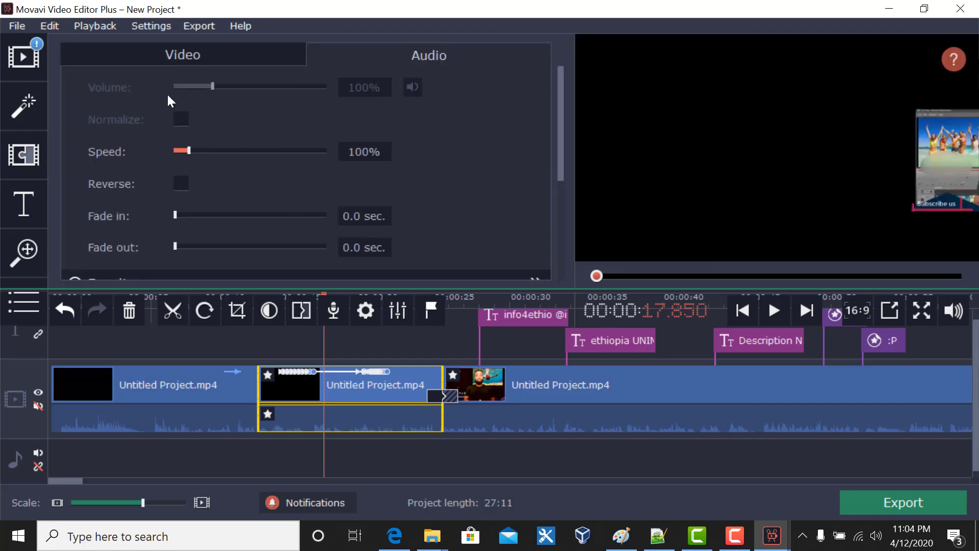
click(189, 58)
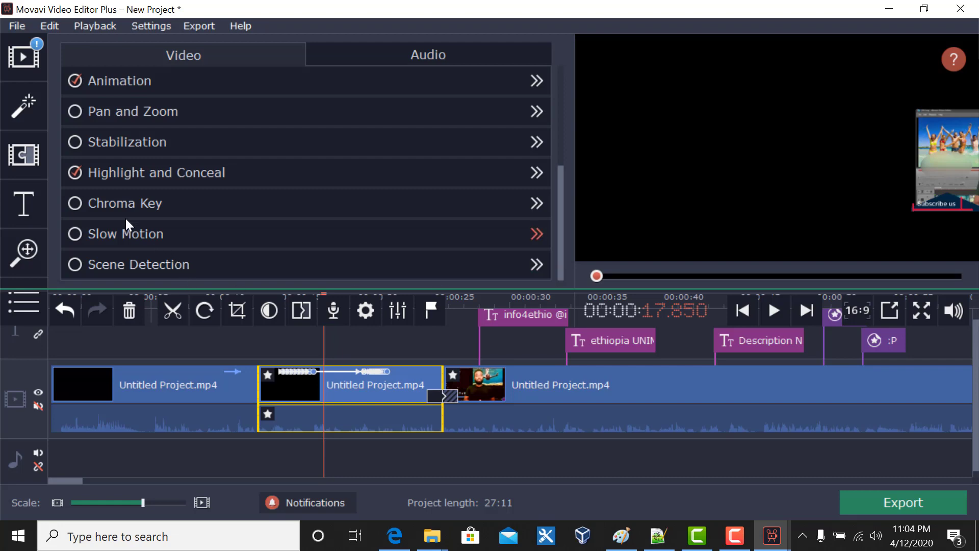
click(93, 195)
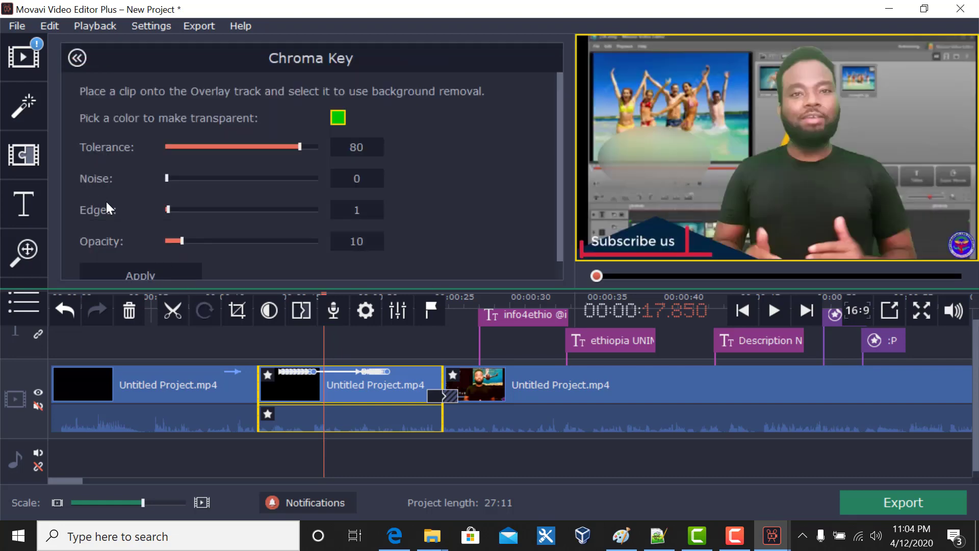
click(338, 118)
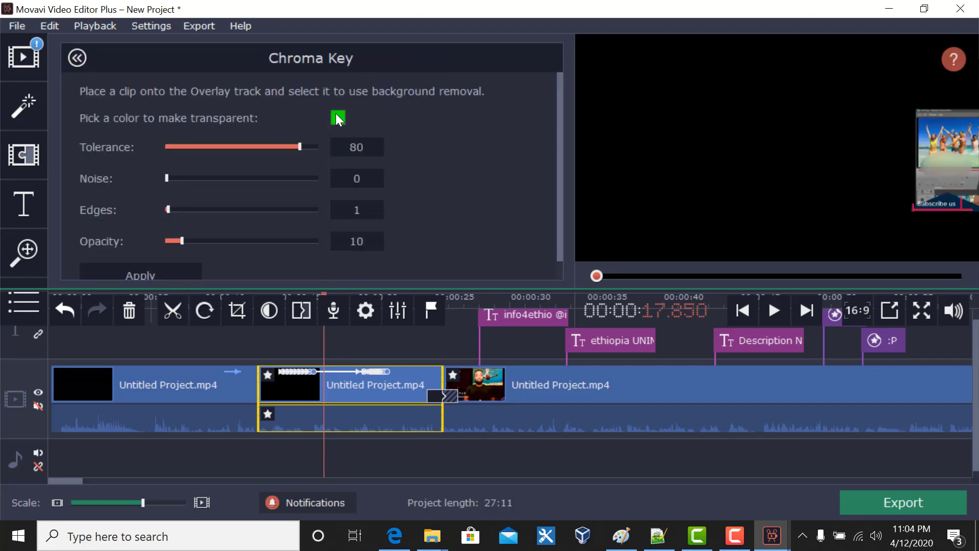
click(77, 57)
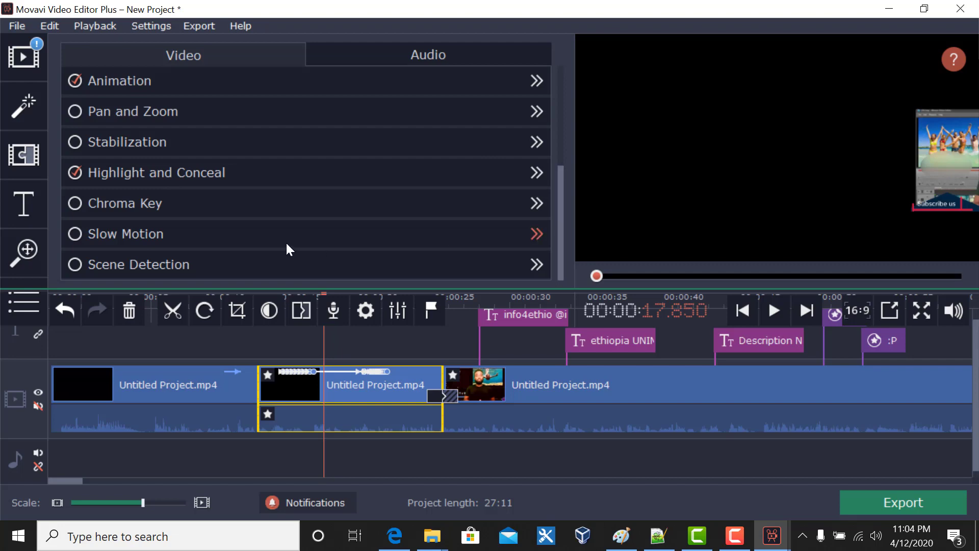
Apply Slow Motion to the second Untitled Project clip at 59% speed.
click(75, 234)
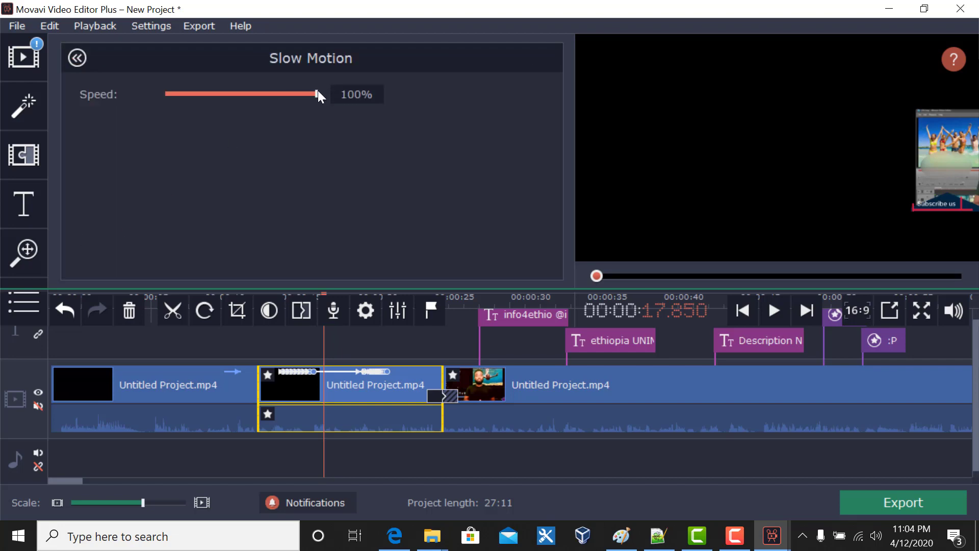
drag(317, 93, 249, 93)
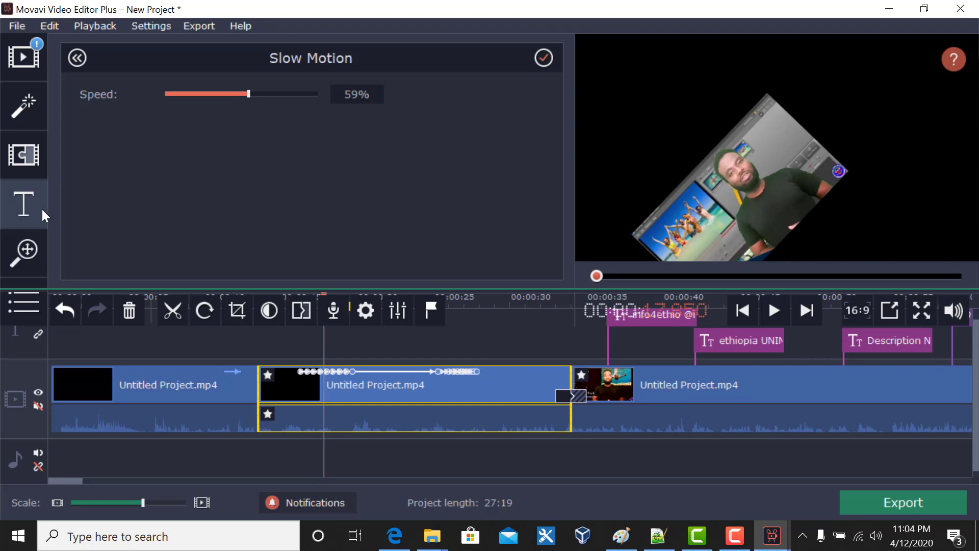
Try Scene Detection on the second clip with a minimum scene duration of 1.0 sec and cancel the detection.
click(397, 310)
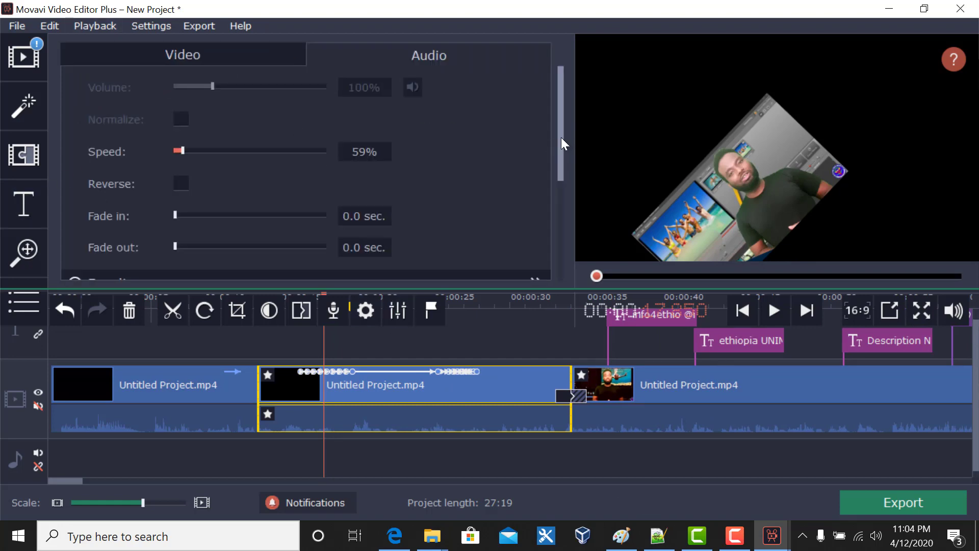
drag(561, 137, 575, 294)
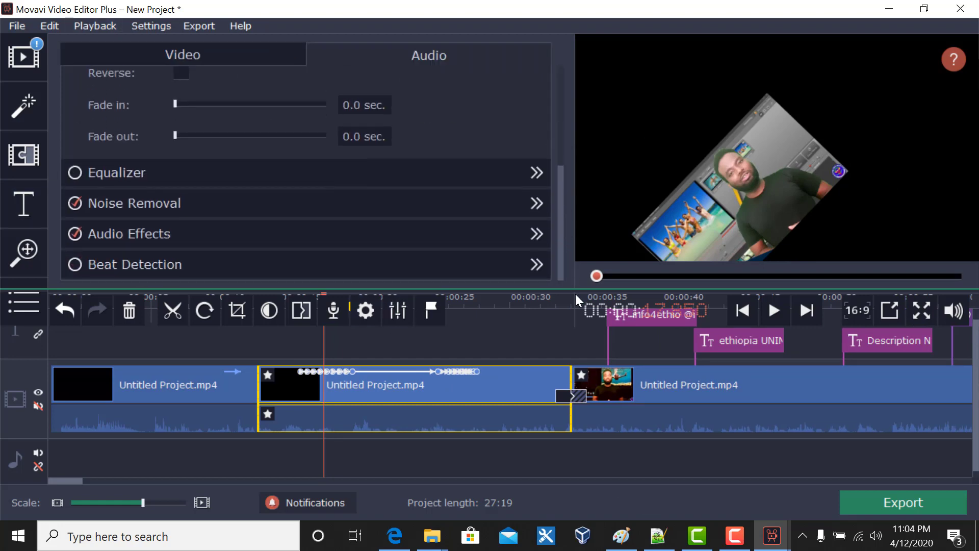
click(177, 53)
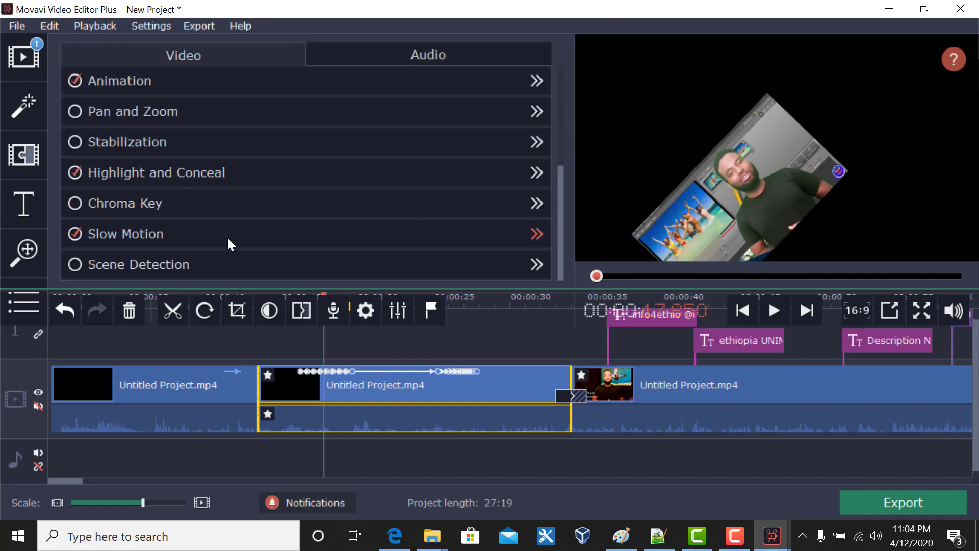
click(189, 263)
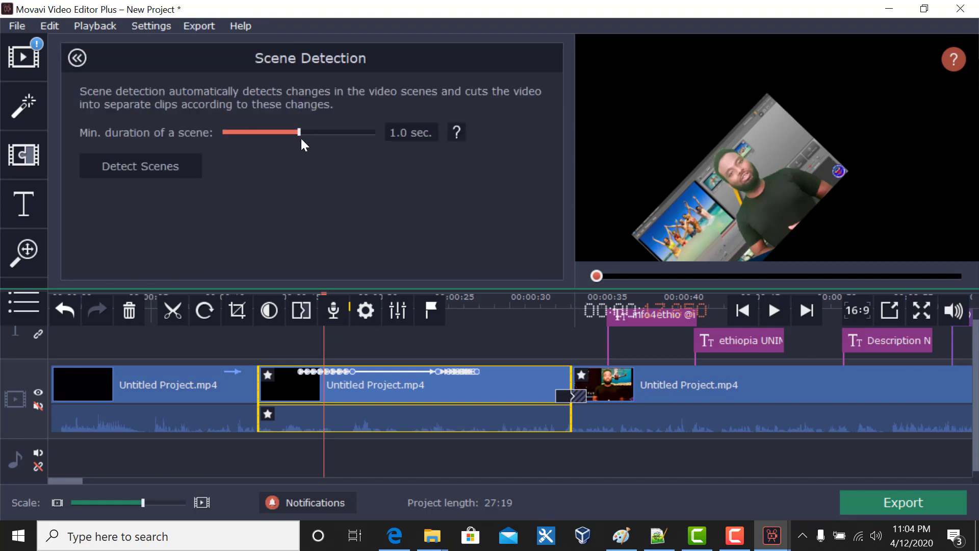
click(148, 170)
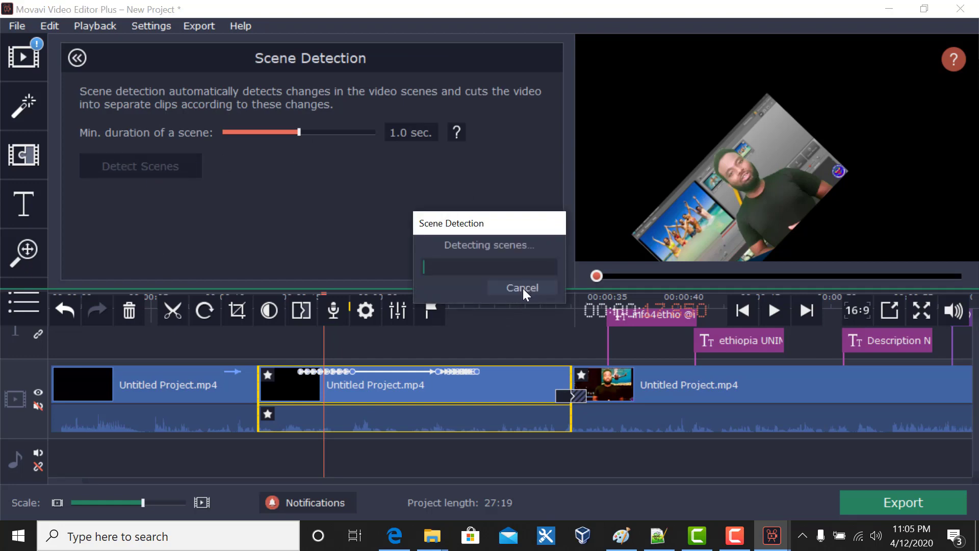
click(523, 289)
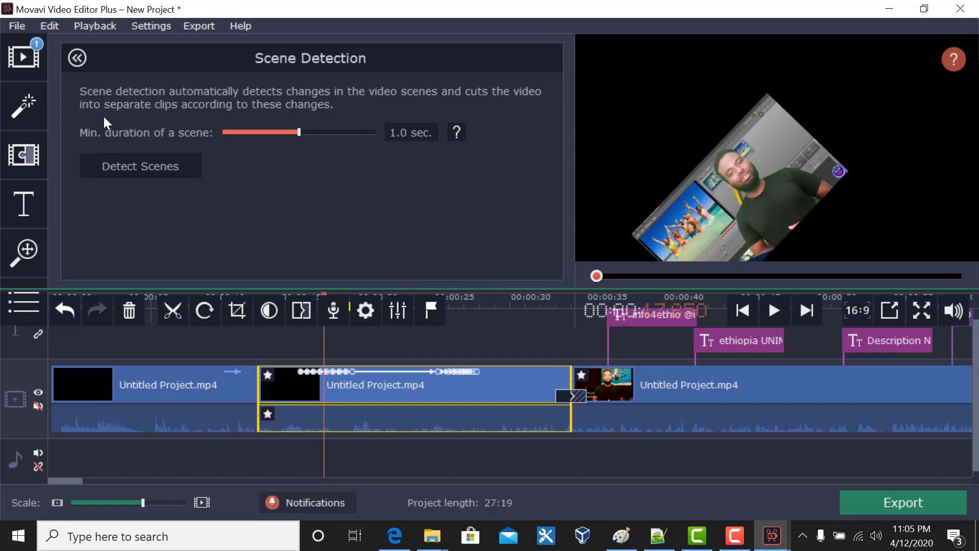
click(24, 252)
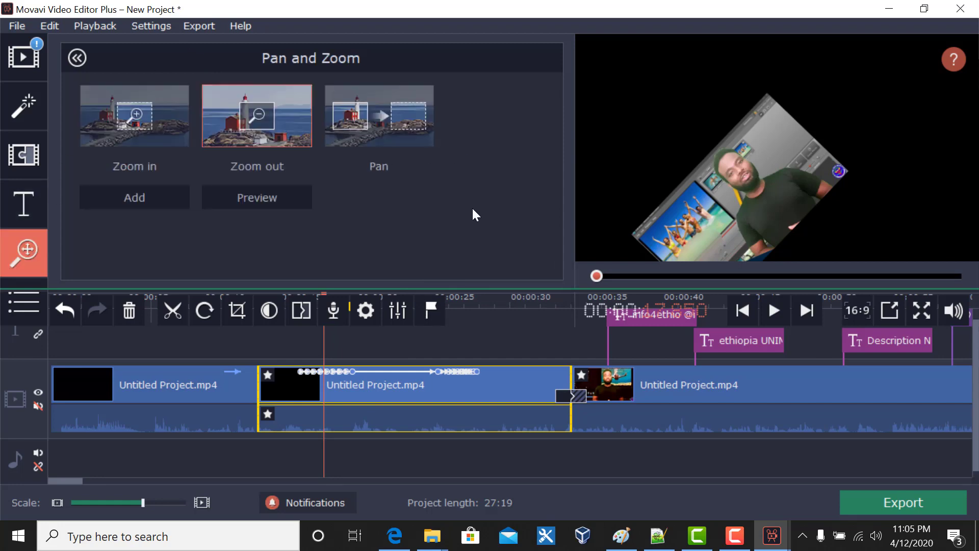
Open the export settings, review the audio and mobile device formats, and choose the Samsung 1080p TV profile.
click(908, 502)
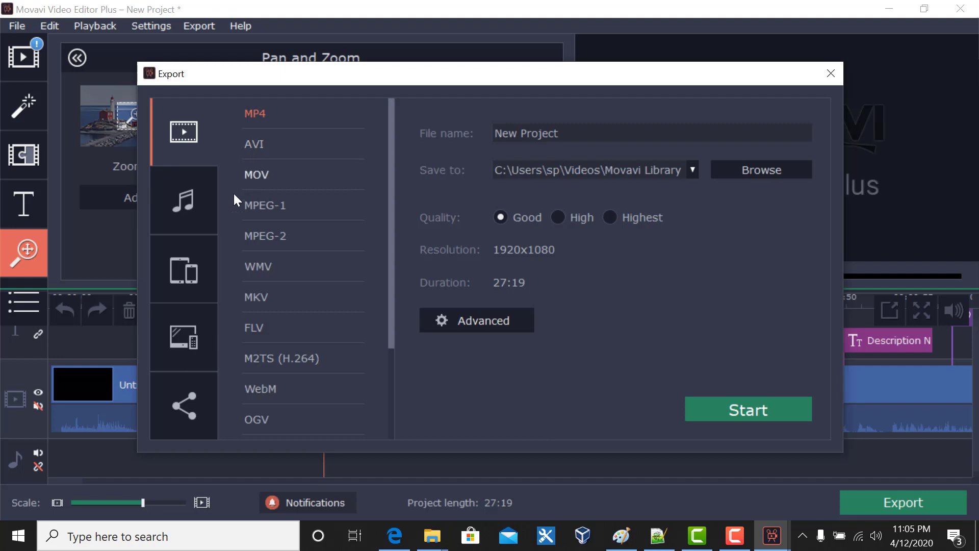
click(192, 206)
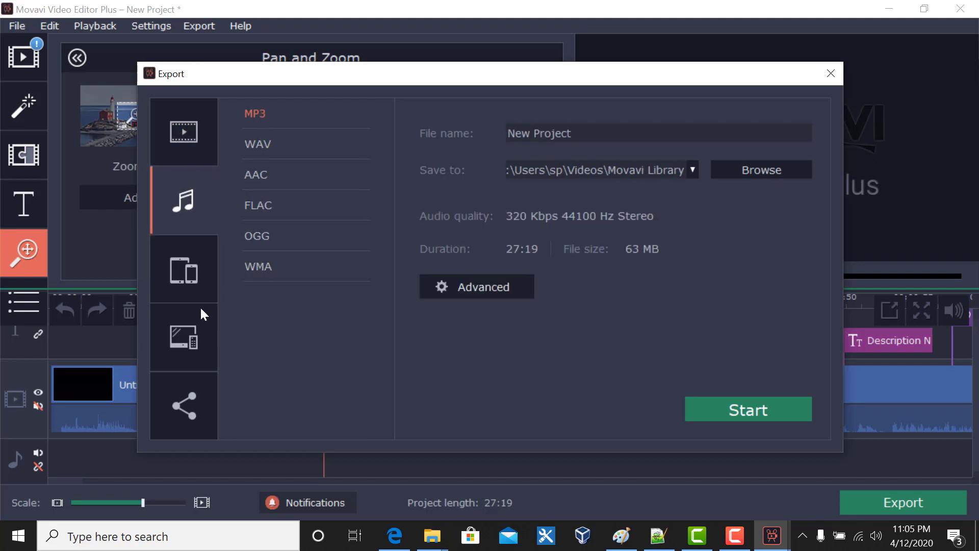
click(181, 273)
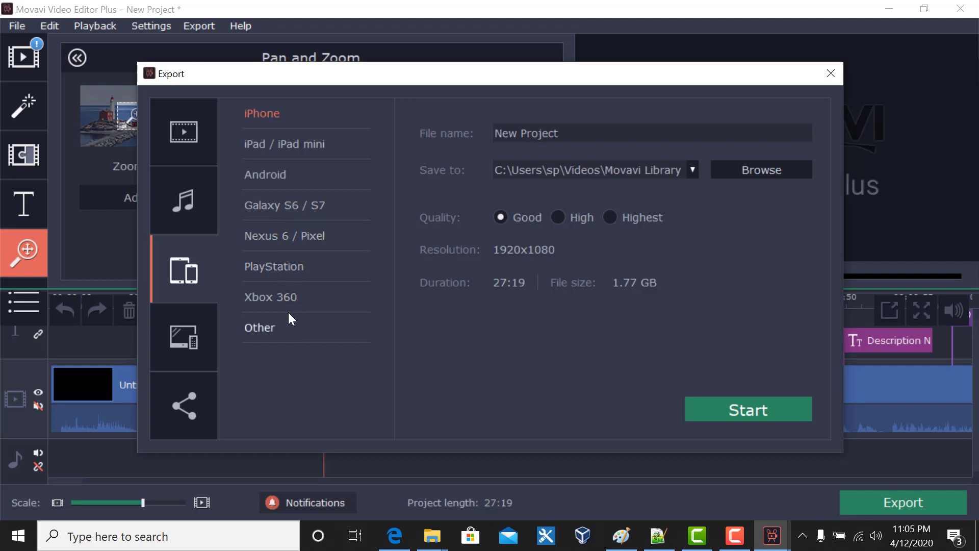
click(194, 332)
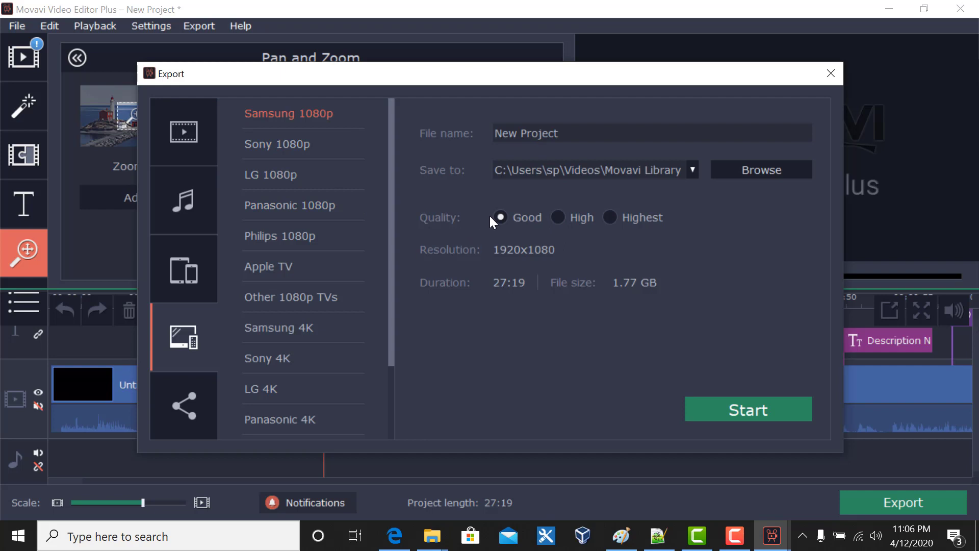
Compare the Good, High and Highest export quality options and set the quality to High.
click(561, 220)
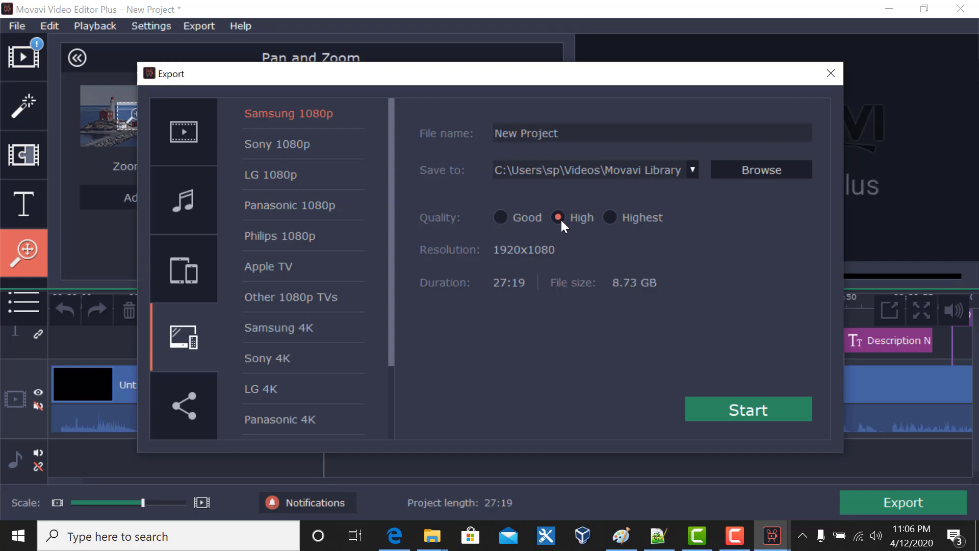
click(610, 218)
click(501, 215)
click(556, 217)
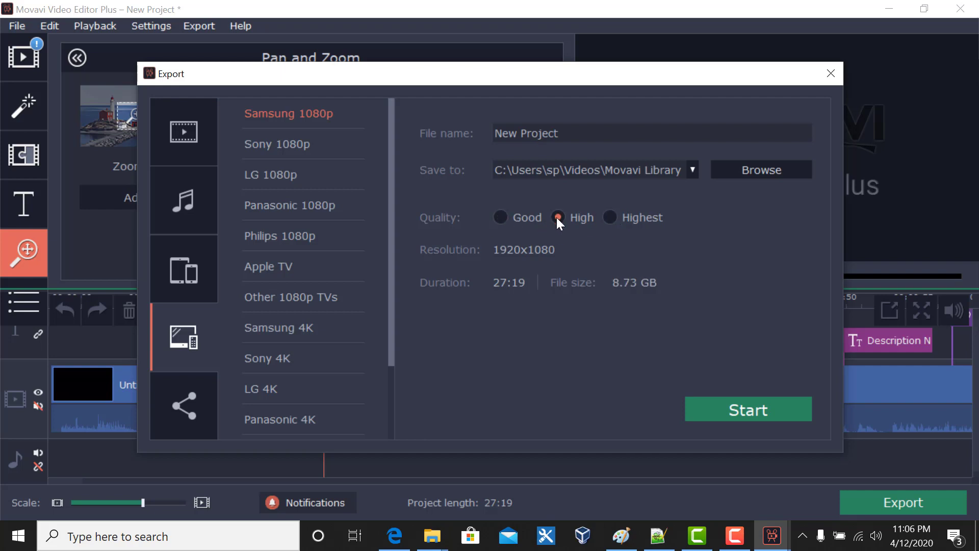
click(615, 215)
click(500, 218)
click(559, 218)
Set the export's save folder to the Desktop and start exporting the project.
click(749, 175)
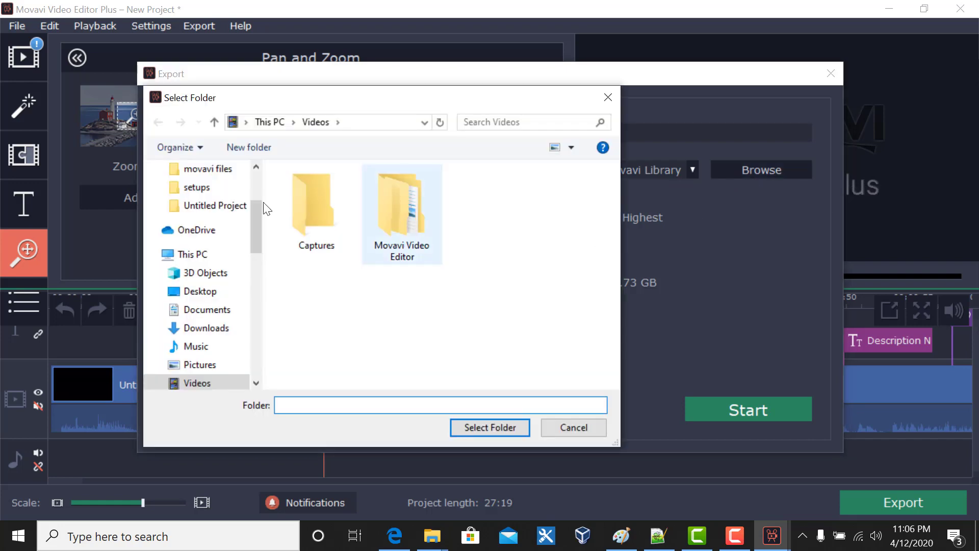
click(204, 260)
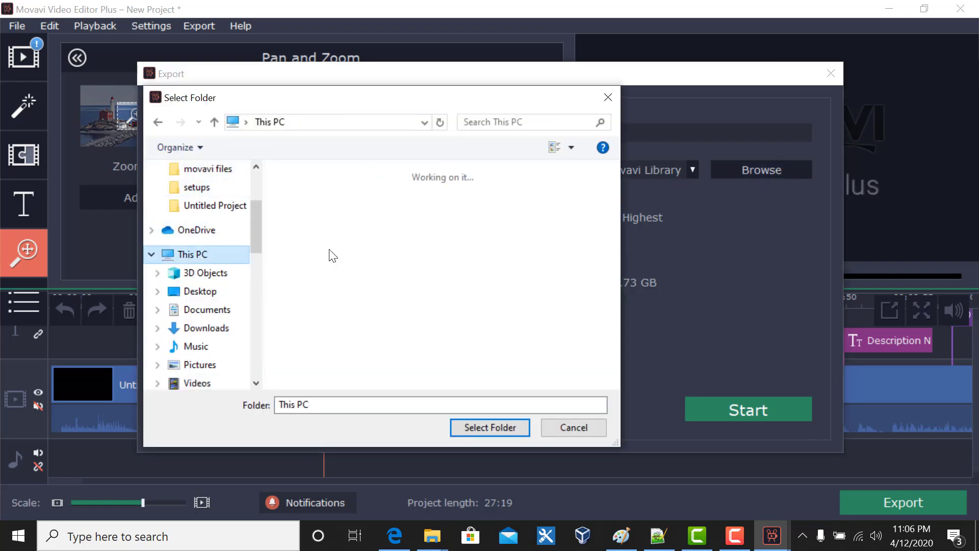
click(347, 241)
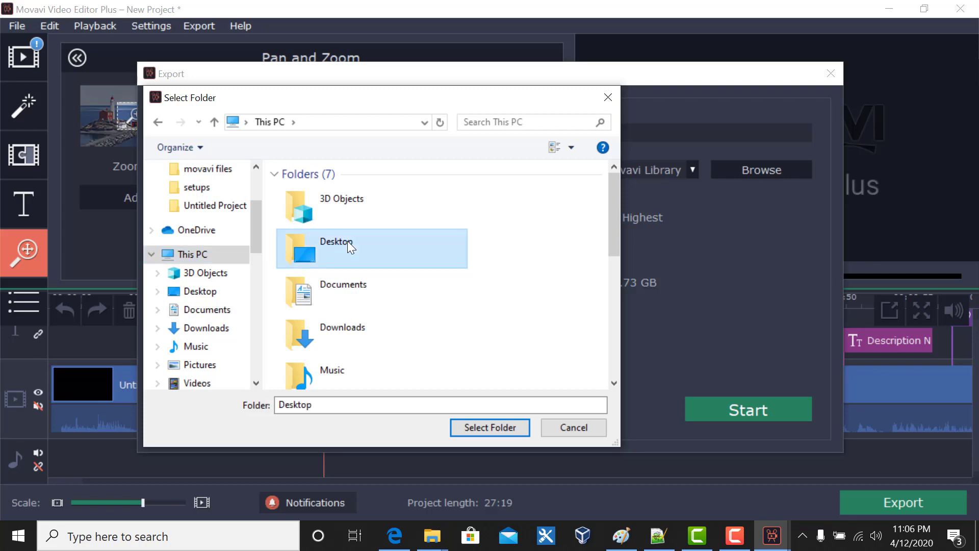
double_click(436, 253)
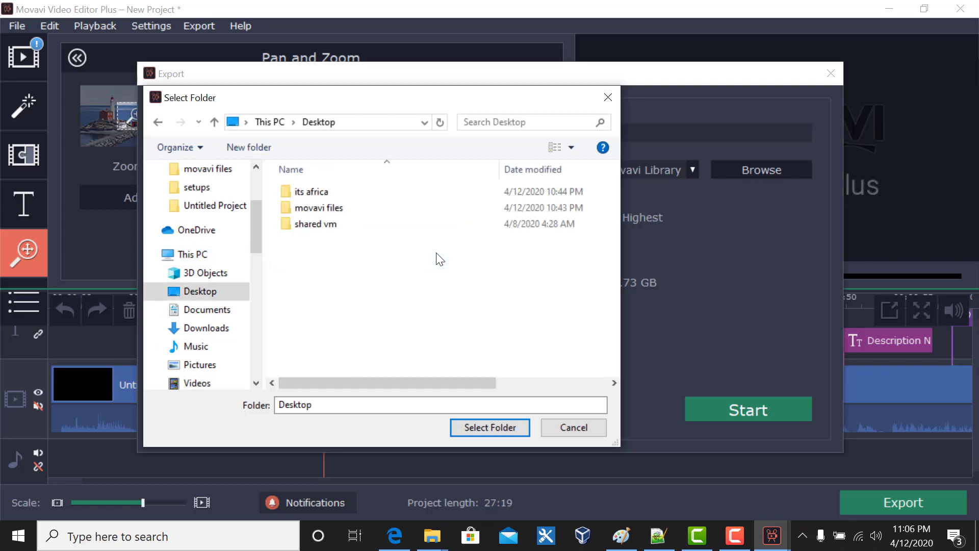
click(497, 427)
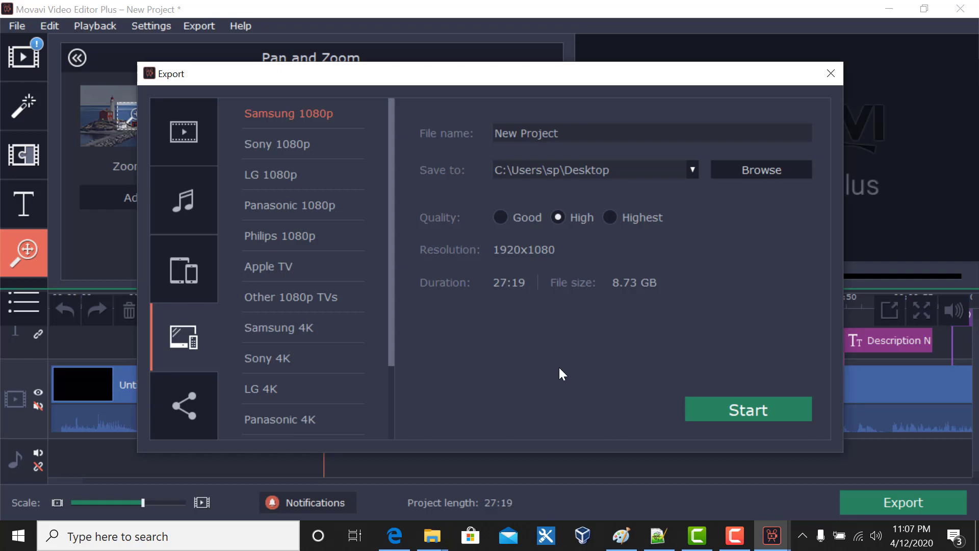
click(724, 404)
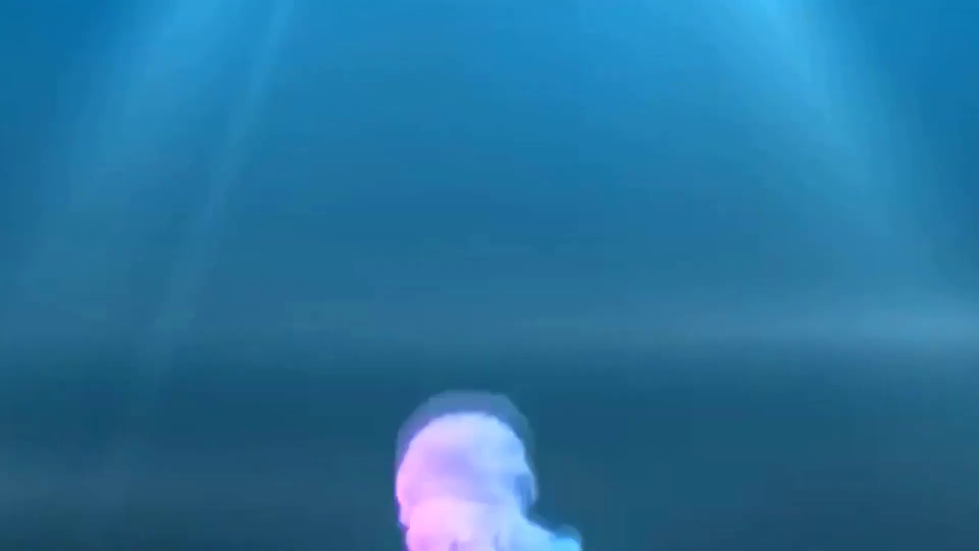